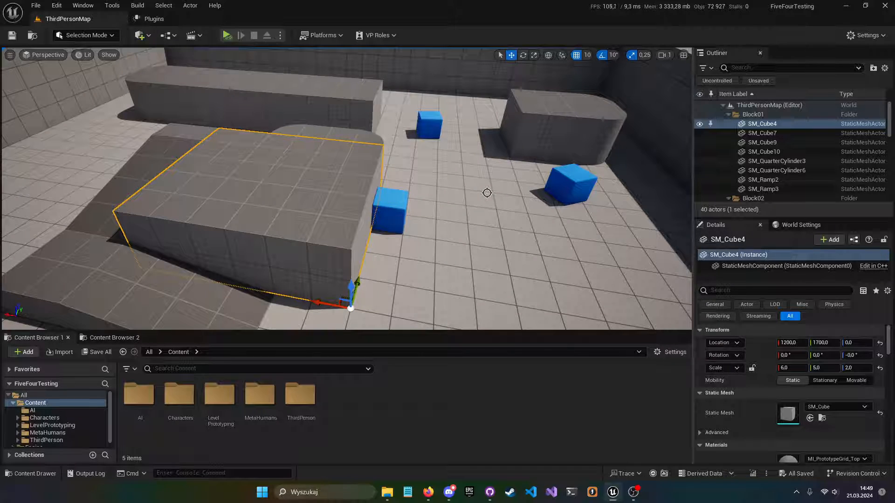
right_click_drag(483, 194, 495, 210)
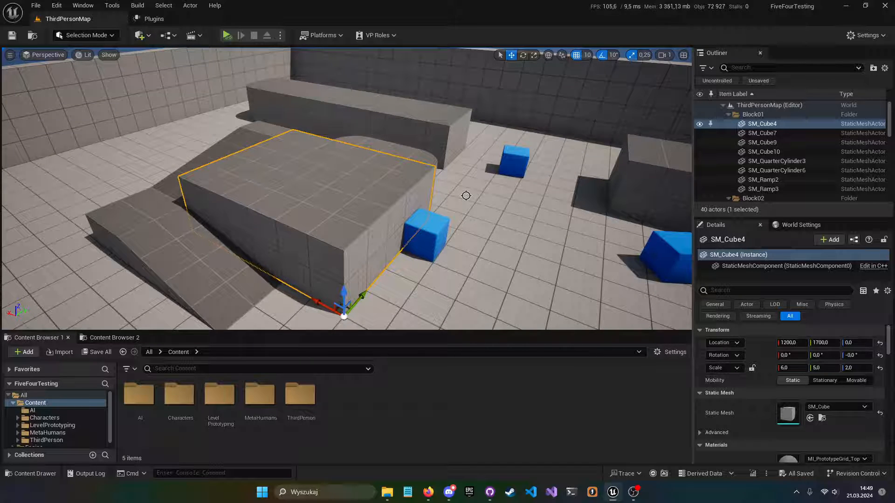
mouse_move(455, 189)
right_mouse_down()
mouse_move(481, 210)
mouse_move(455, 199)
right_mouse_up()
key("a")
left_click(479, 199)
key("d")
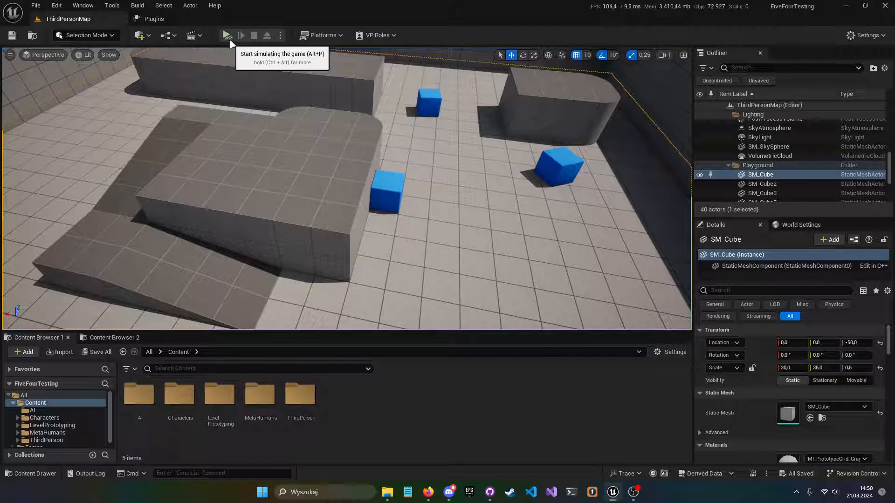
- Search the plugin list for "texture graph" to check whether the TextureGraph plugin is enabled, and close the list
left_click(173, 19)
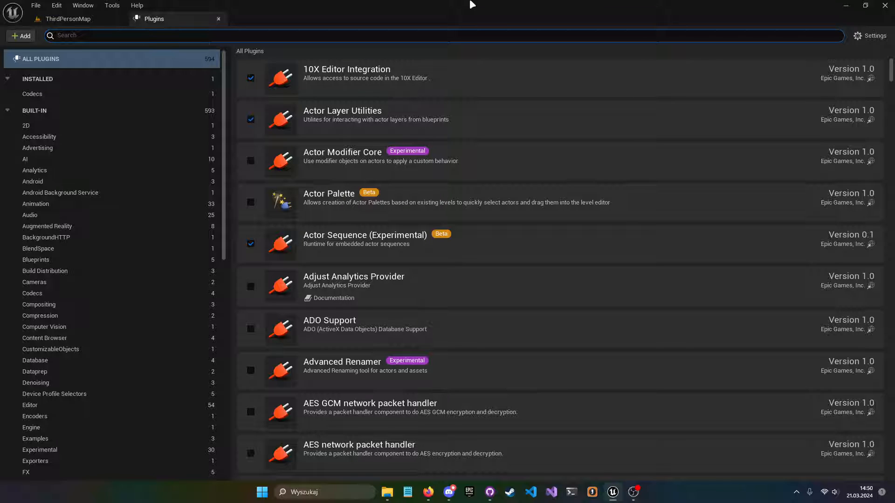
type("texture")
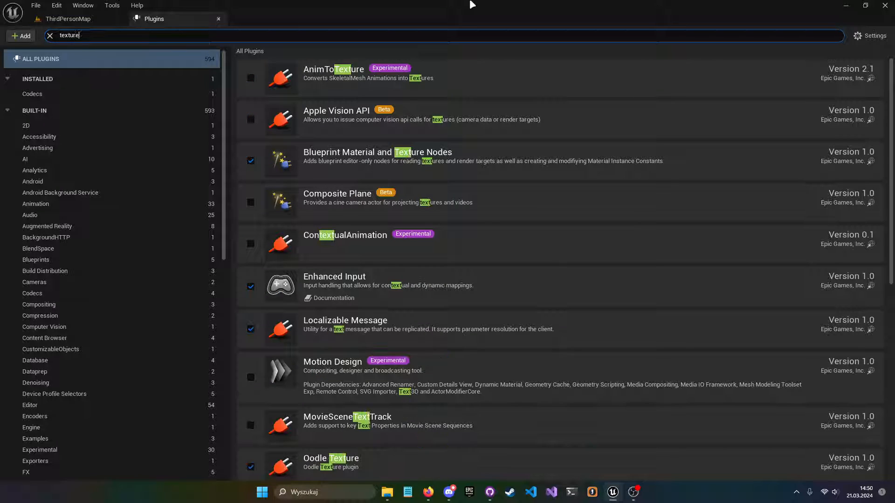
type(" graph")
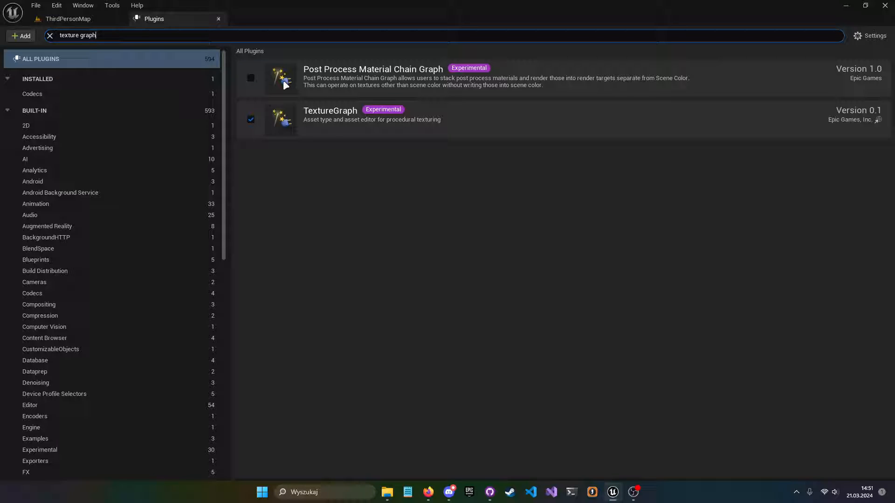
left_click(112, 18)
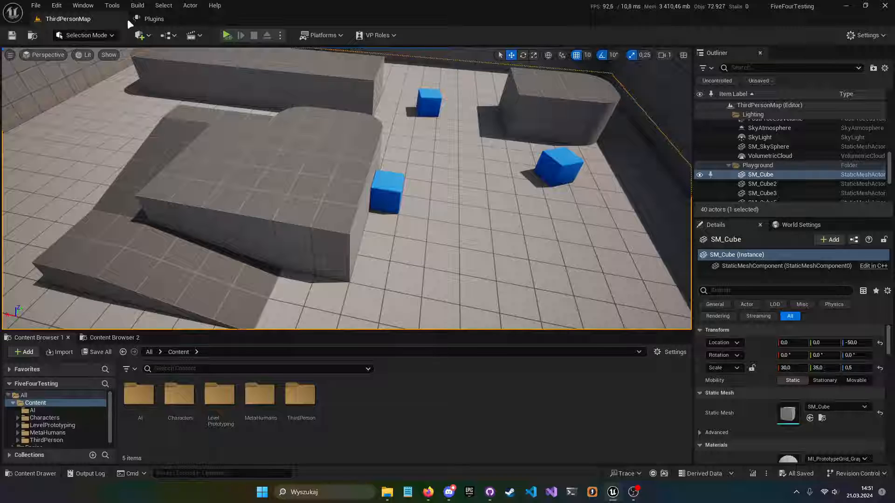
left_click(218, 19)
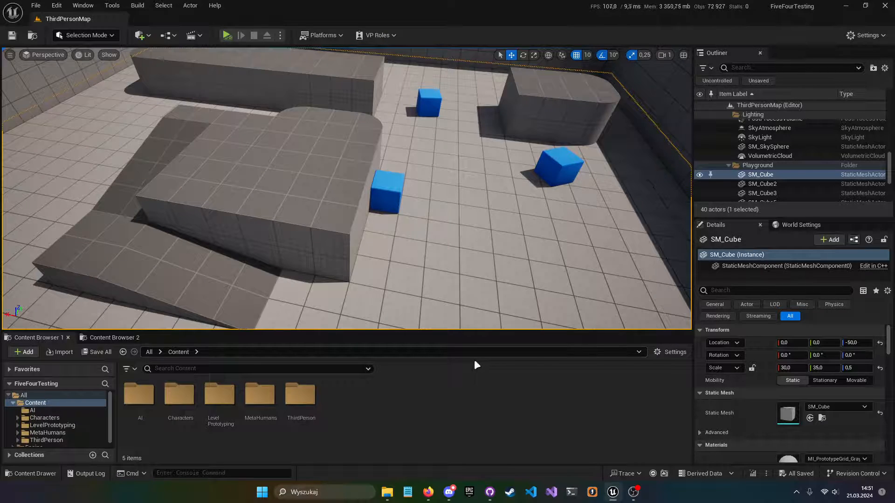
- Create a Texture Graph asset named TG_Test in the Content folder and open it for editing
right_click(451, 391)
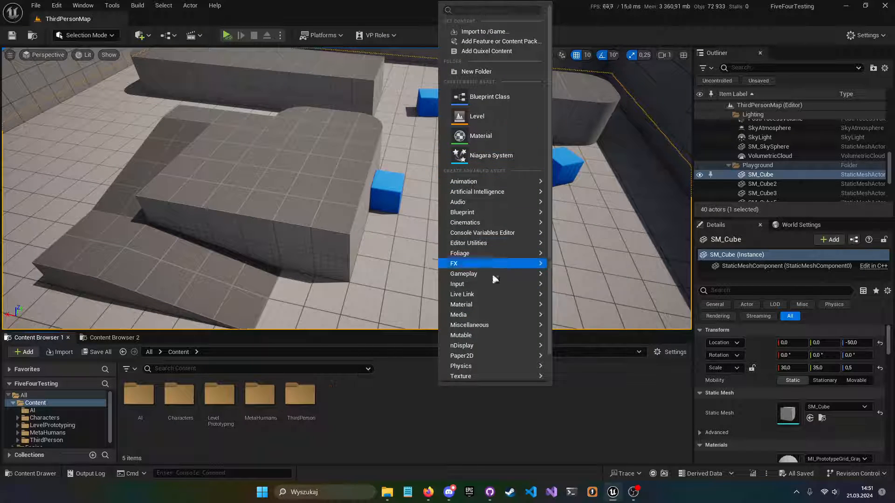
mouse_move(470, 271)
mouse_move(450, 234)
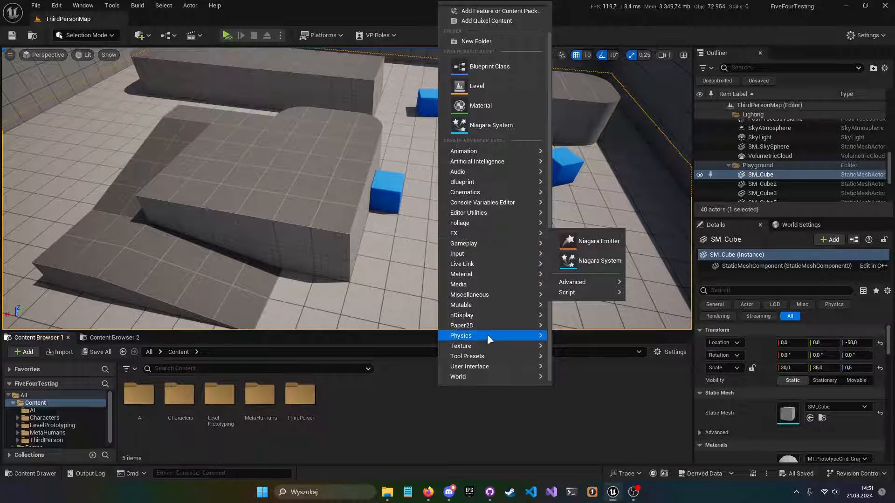
mouse_move(471, 346)
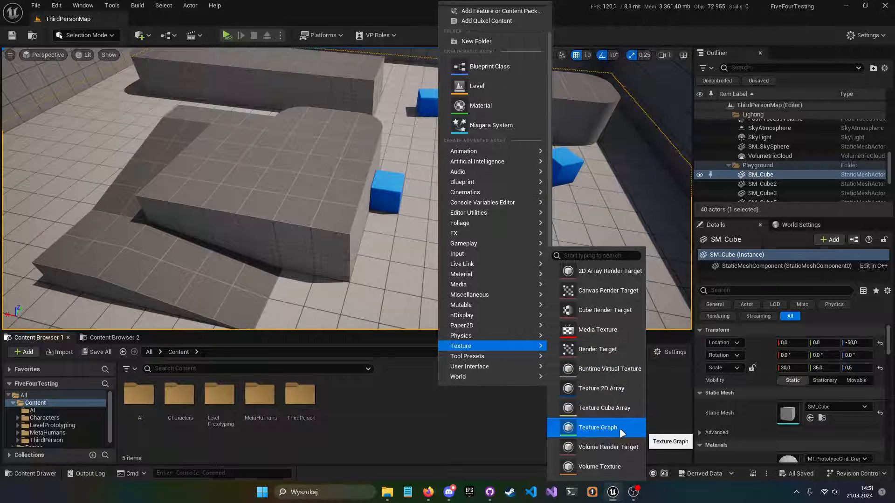
left_click(601, 428)
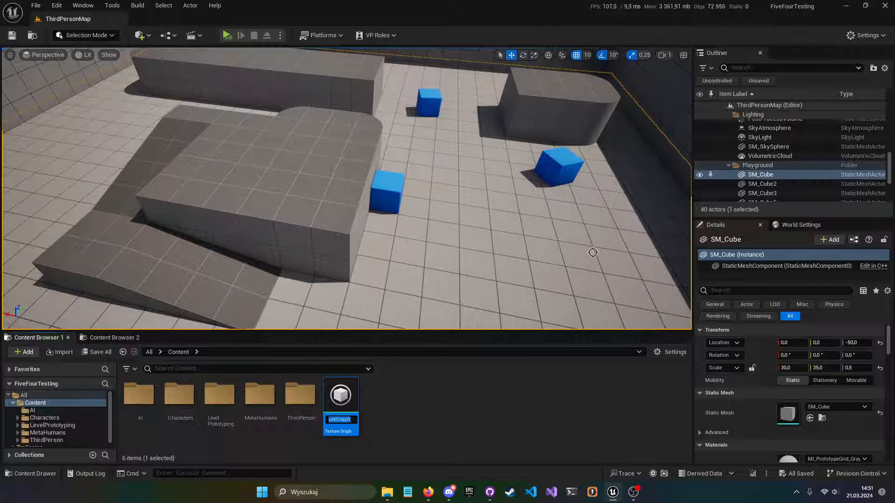
type("TG_Test")
key("Return")
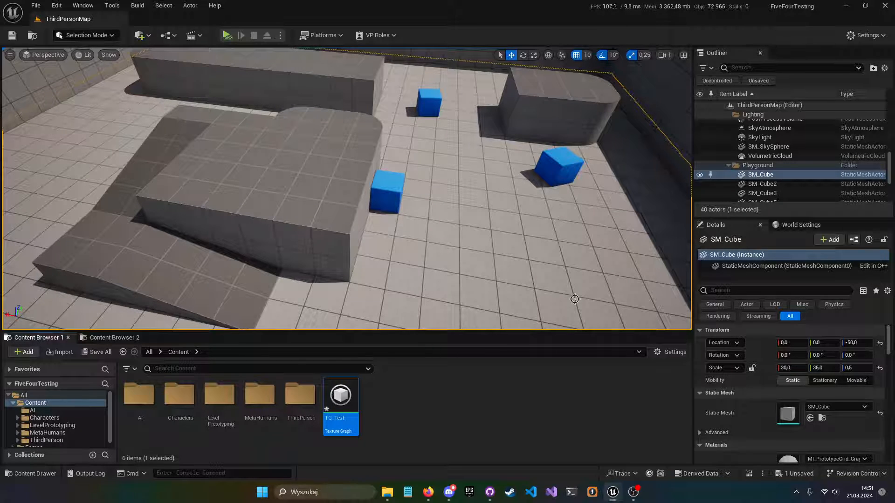
double_click(341, 395)
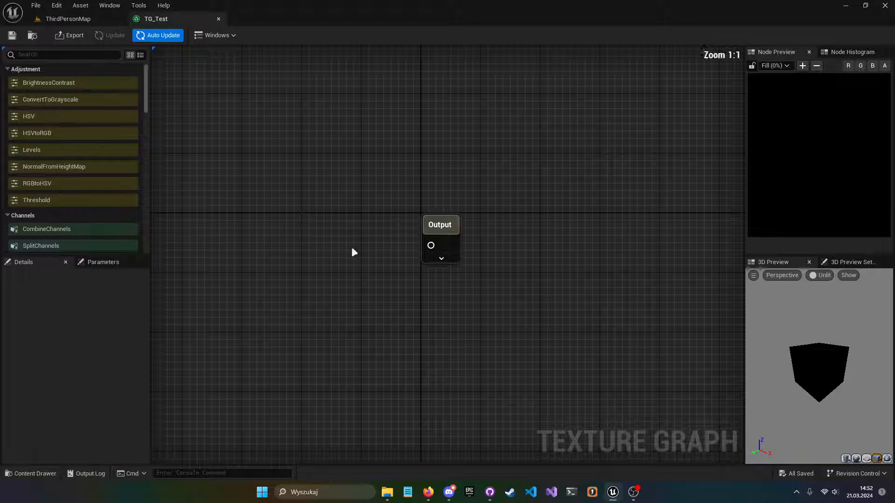
right_click_drag(376, 241, 415, 225)
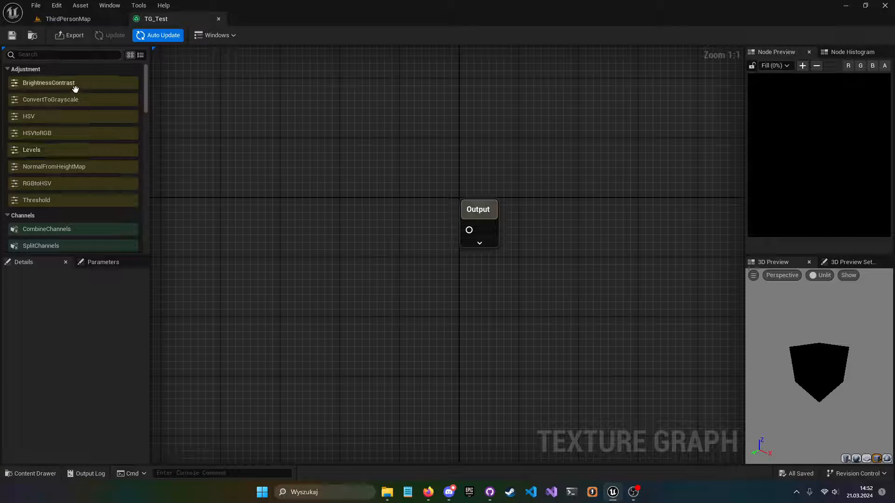
right_click_drag(409, 194, 472, 206)
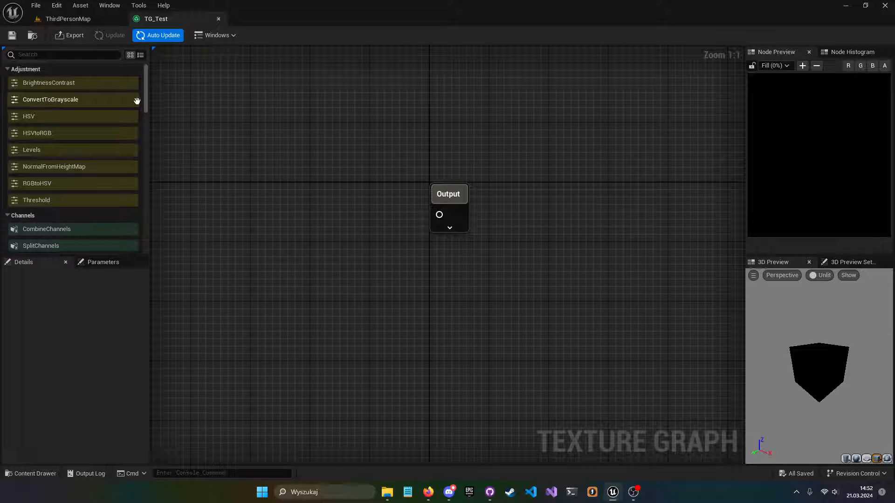
mouse_move(144, 94)
left_mouse_down()
mouse_move(144, 225)
mouse_move(147, 94)
left_mouse_up()
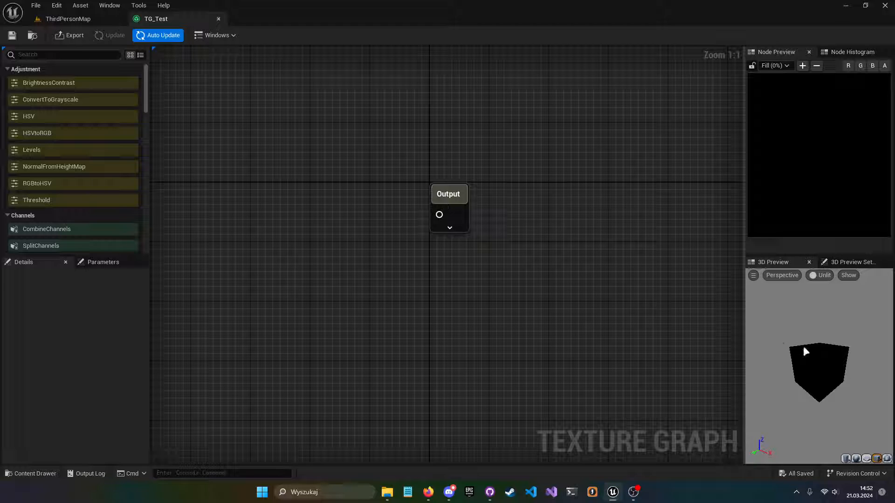
- Add a Color input node to the graph, keep its default name, and place it before the Output node
right_click_drag(357, 193, 479, 207)
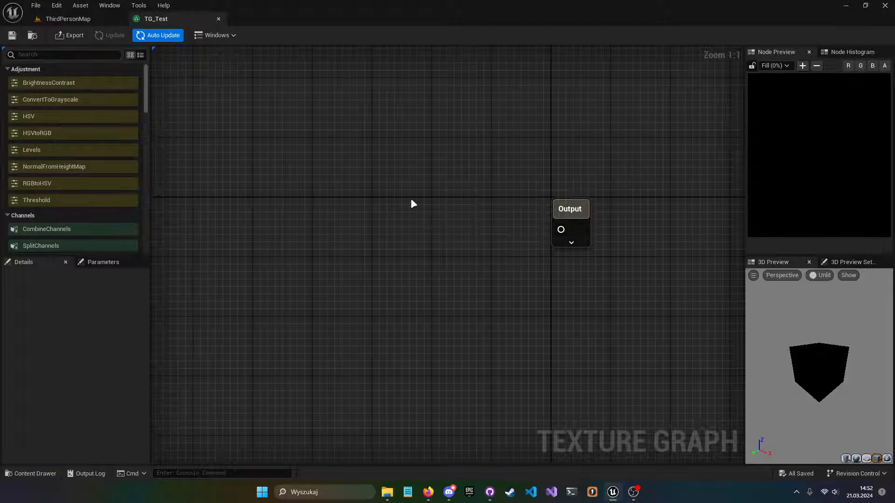
right_click(410, 199)
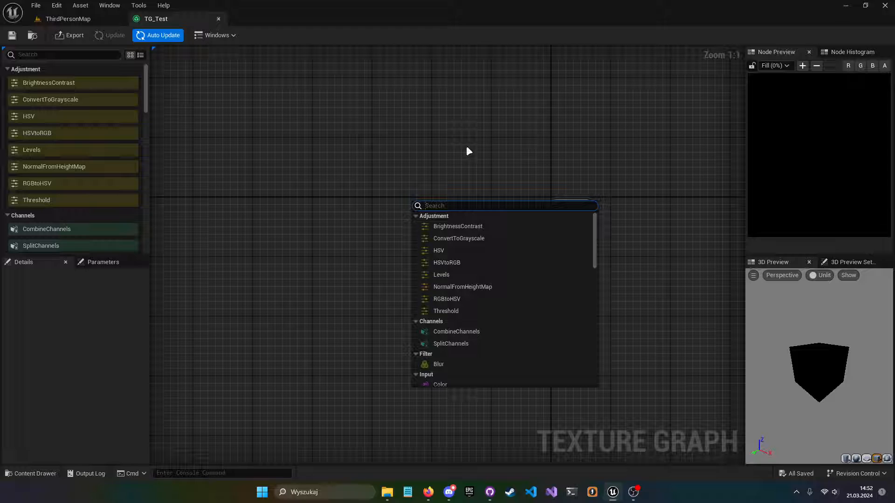
type("color")
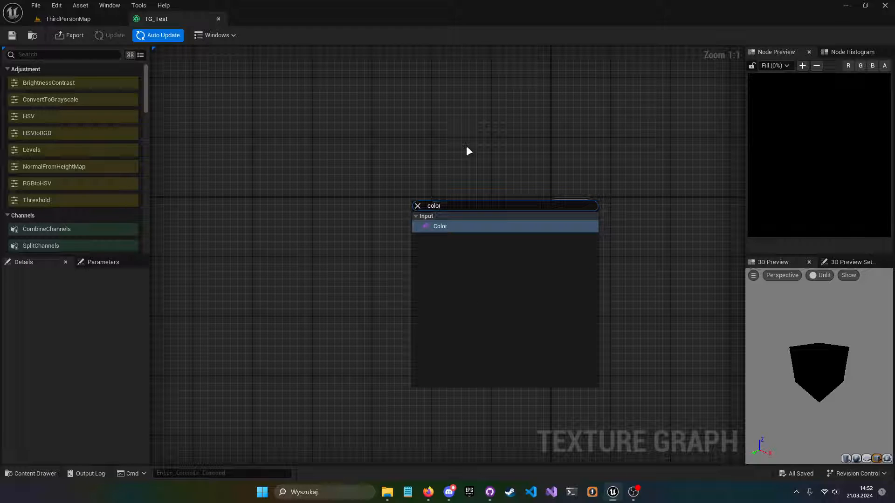
key("Return")
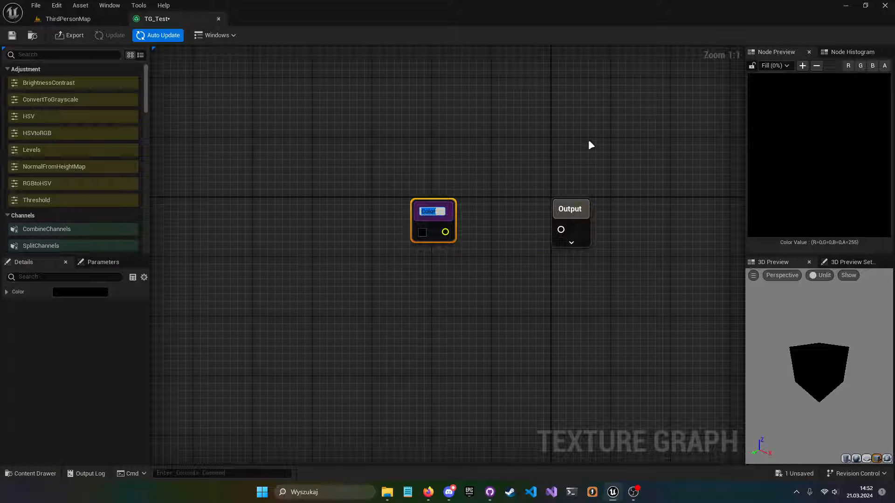
key("Return")
left_click_drag(434, 212, 398, 210)
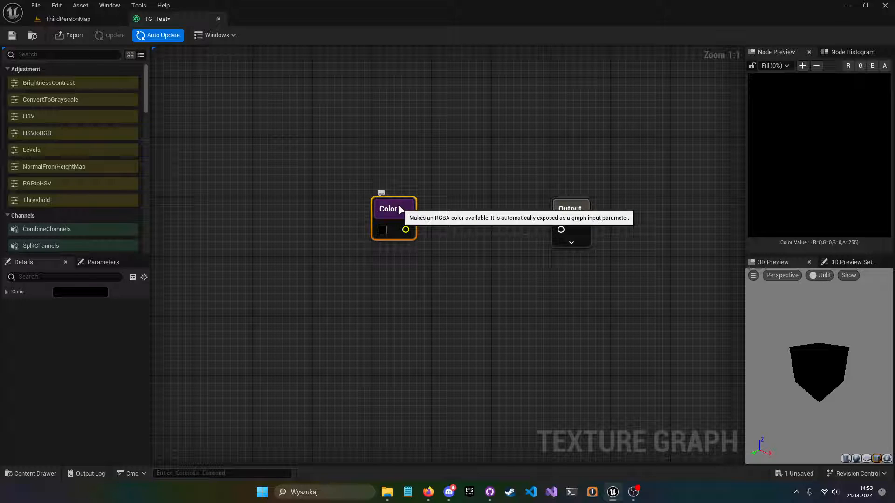
- Convert the Color node's input to a constant, compare the graph's parameter list, and convert the node back to an input
left_click(88, 264)
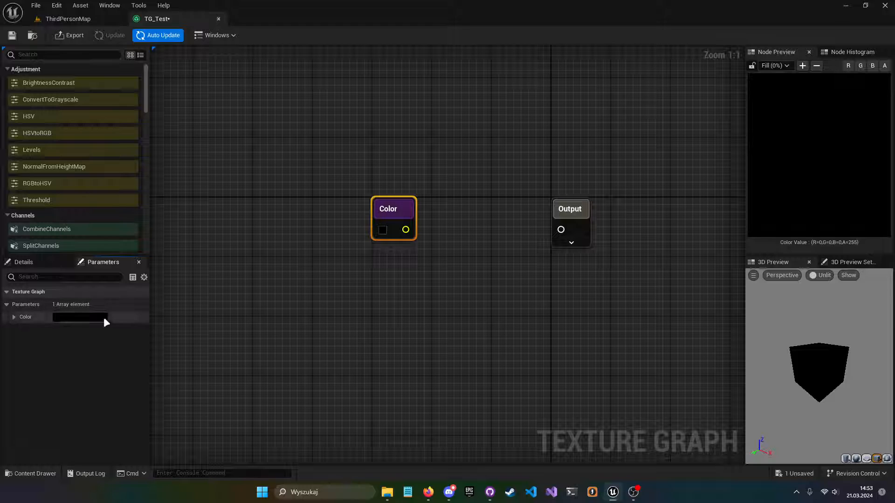
right_click(388, 214)
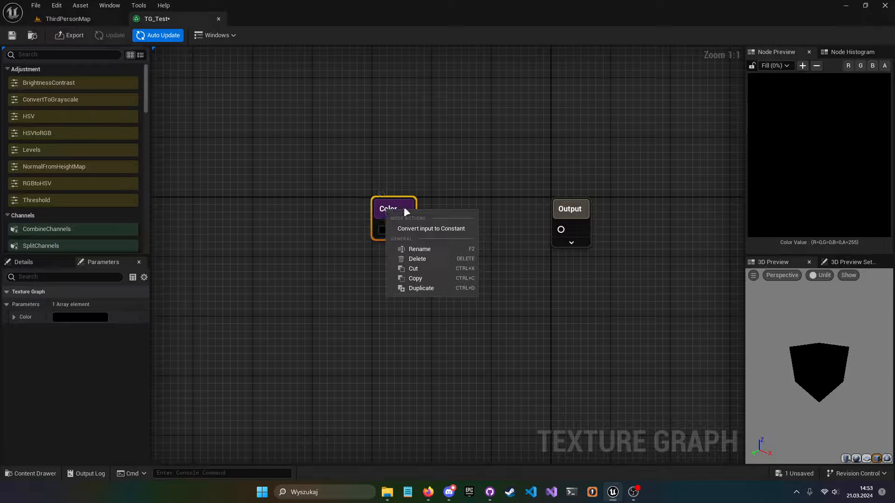
left_click(445, 229)
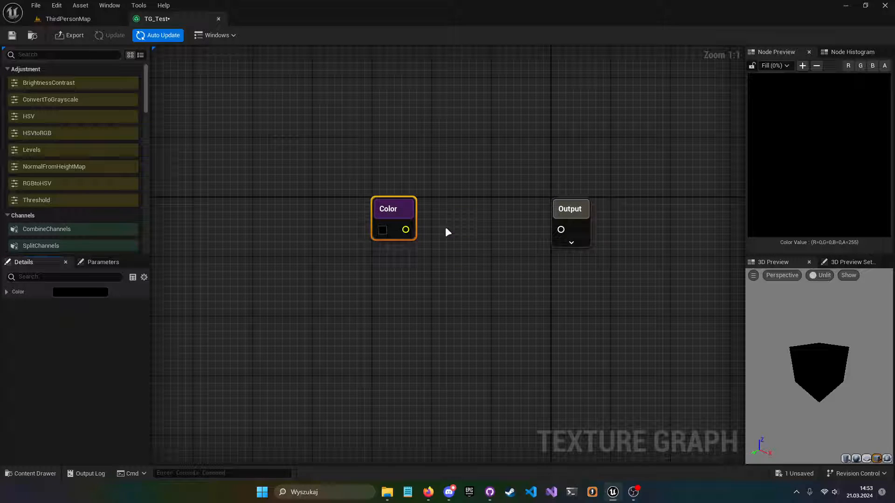
left_click(6, 292)
left_click(96, 264)
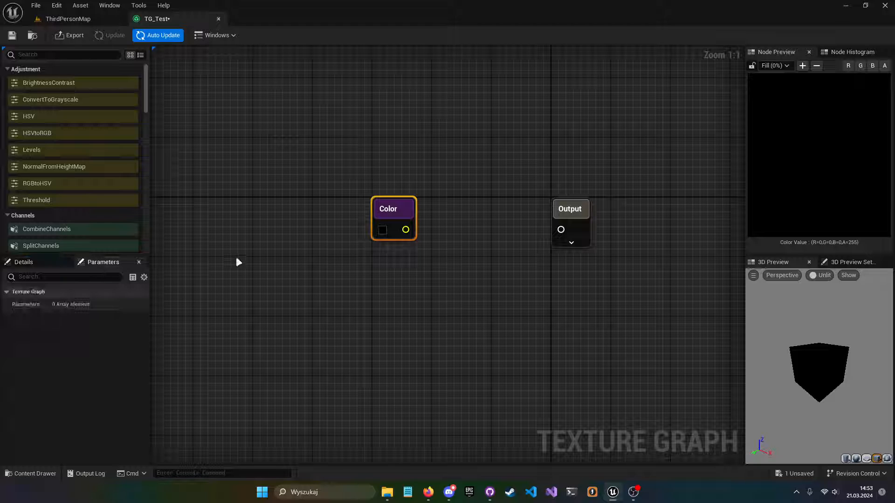
right_click(394, 205)
left_click(422, 225)
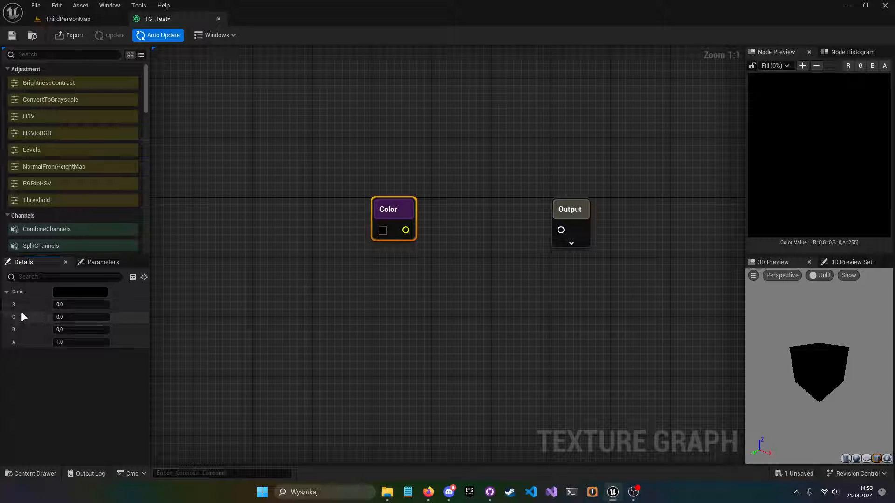
- Set the Color node's color to pure red with R 1.0, G 0.0 and B 0.0
mouse_move(448, 273)
right_mouse_down()
mouse_move(495, 272)
mouse_move(437, 273)
right_mouse_up()
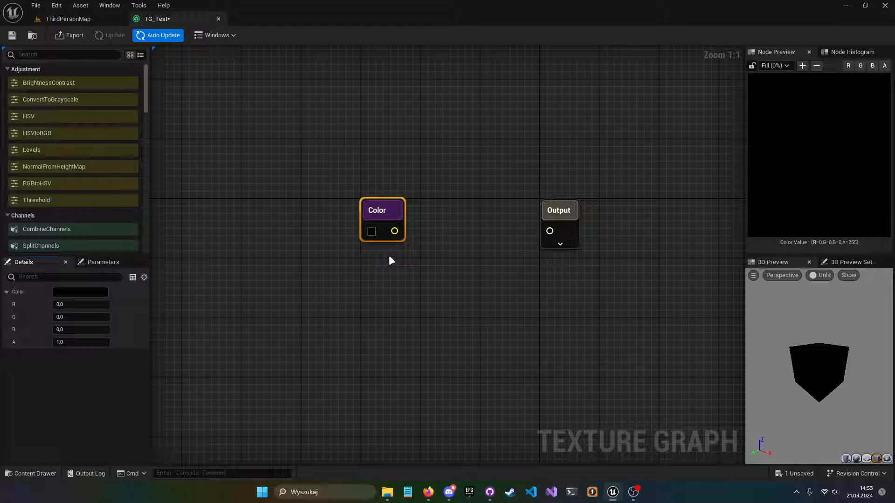
left_click(372, 231)
left_click(485, 292)
left_click_drag(486, 289, 489, 250)
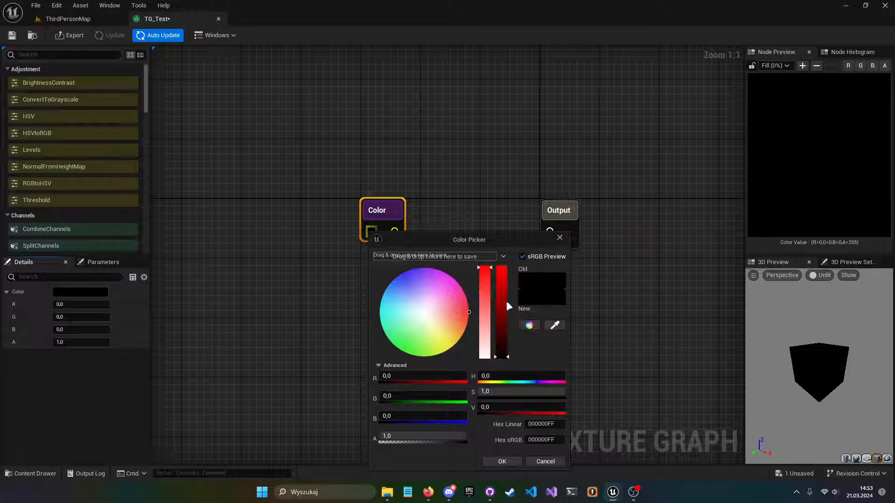
left_click_drag(505, 301, 507, 232)
left_click(511, 460)
left_click(380, 256)
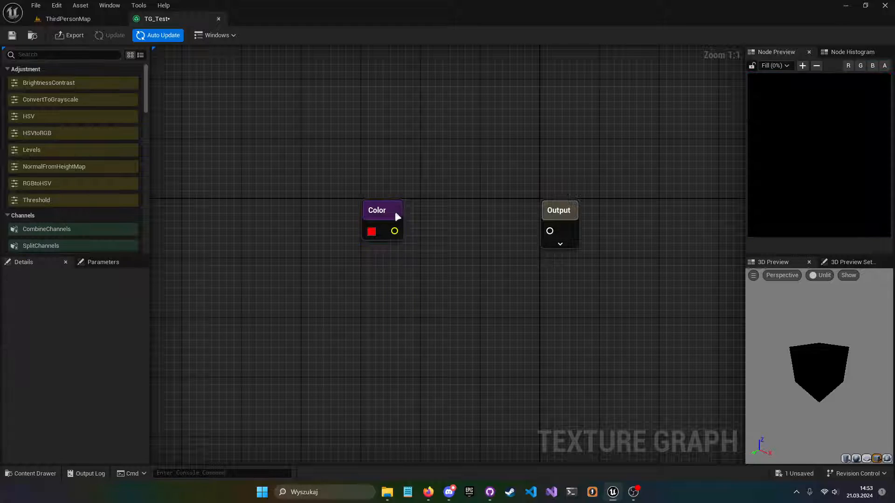
- Connect the Color node's output to the Output node and select the Output node to preview its result
left_click(395, 211)
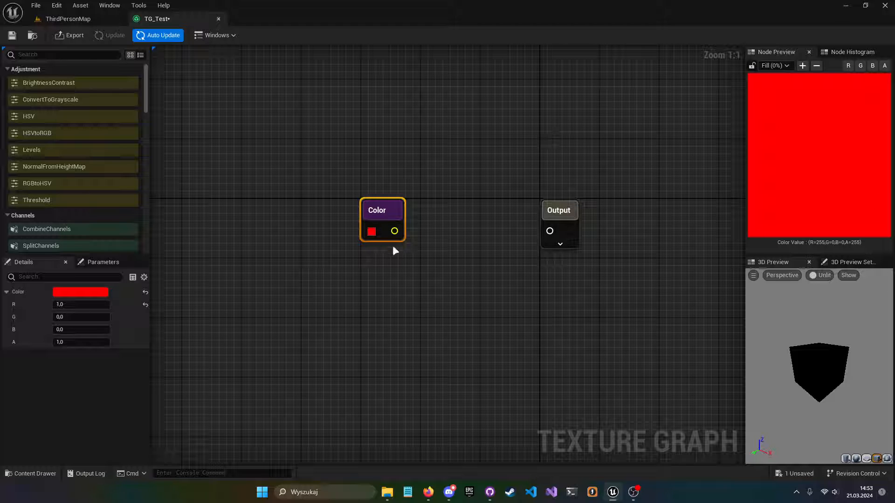
left_click_drag(395, 231, 550, 231)
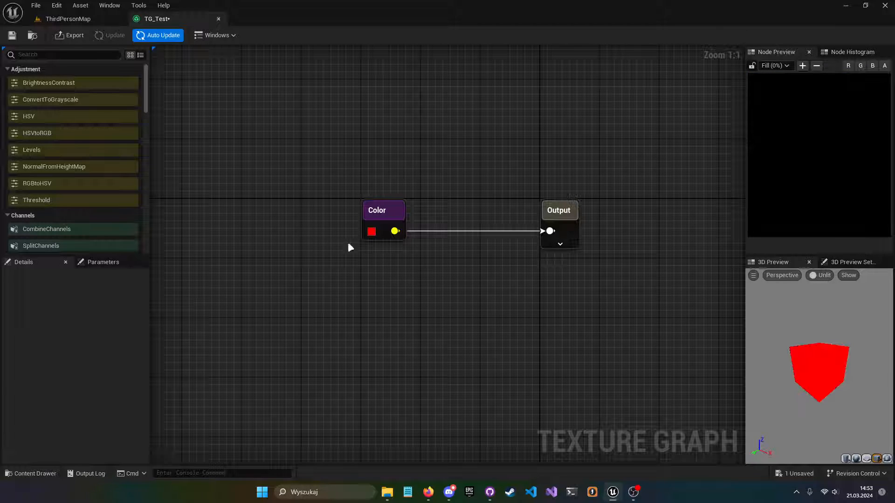
left_click(561, 209)
- Change the Color node to light purple with R 0.875, G 0.75 and B 1.0, and preview the Output node
left_click(371, 232)
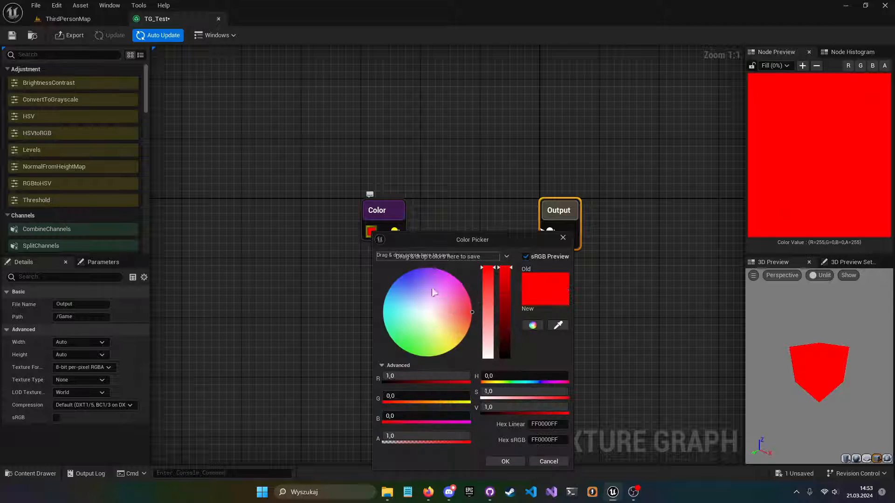
mouse_move(437, 287)
left_mouse_down()
mouse_move(451, 309)
mouse_move(407, 308)
mouse_move(427, 301)
left_mouse_up()
left_click(597, 324)
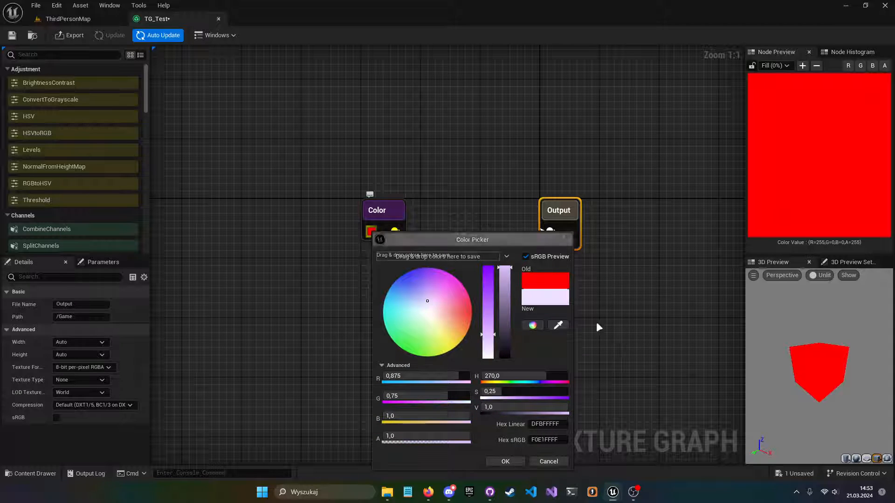
left_click(508, 462)
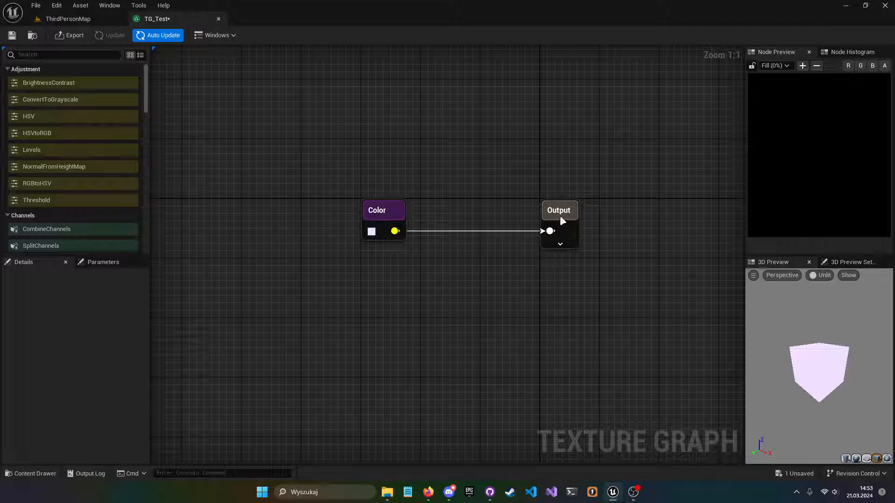
left_click(561, 218)
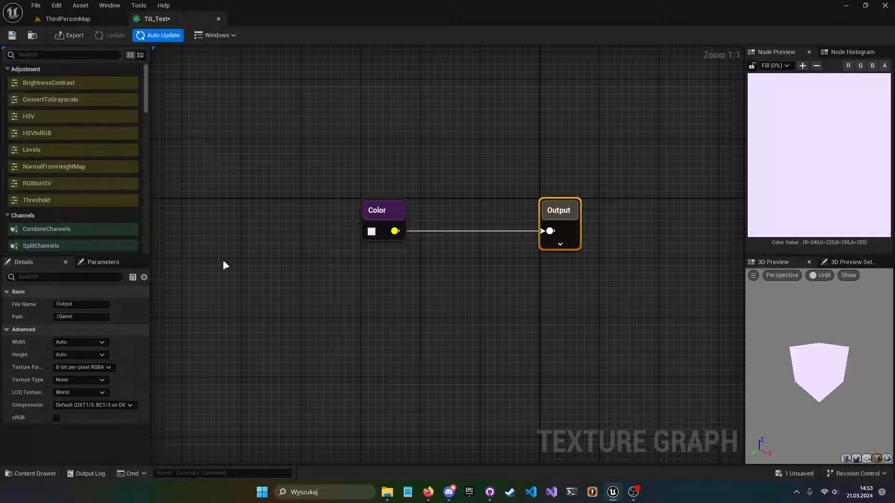
left_click(382, 209)
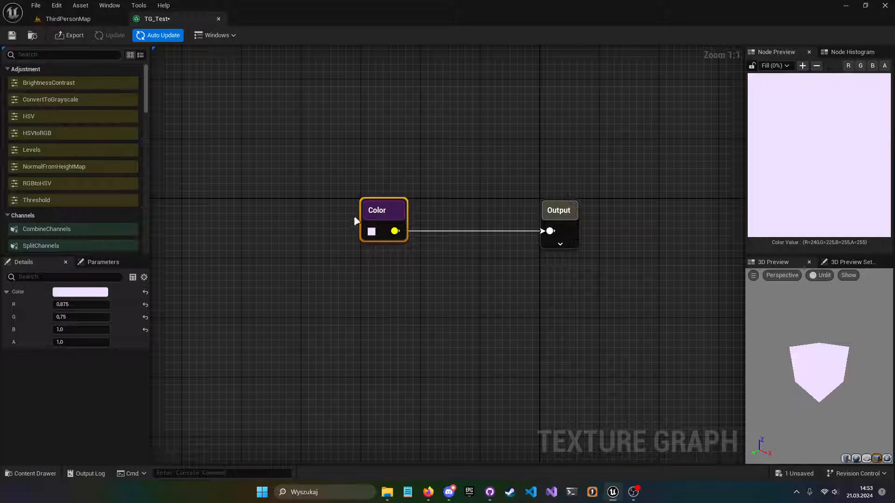
right_click_drag(468, 193, 399, 209)
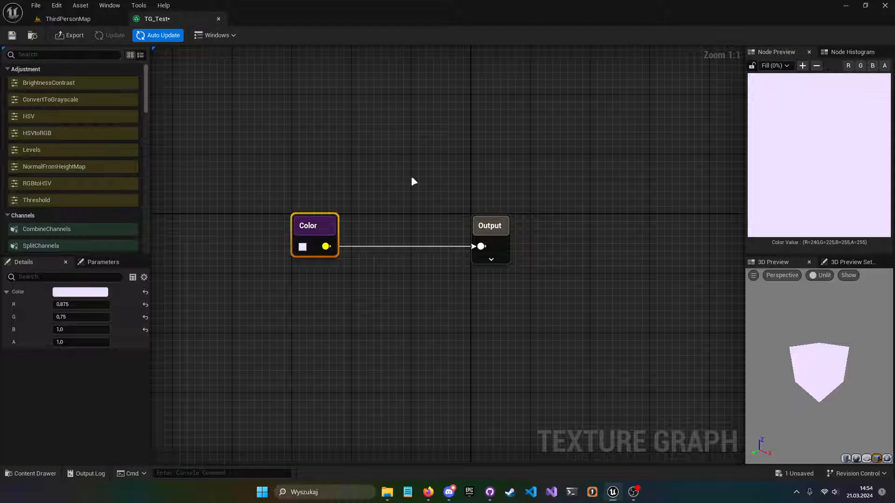
right_click_drag(414, 178, 470, 187)
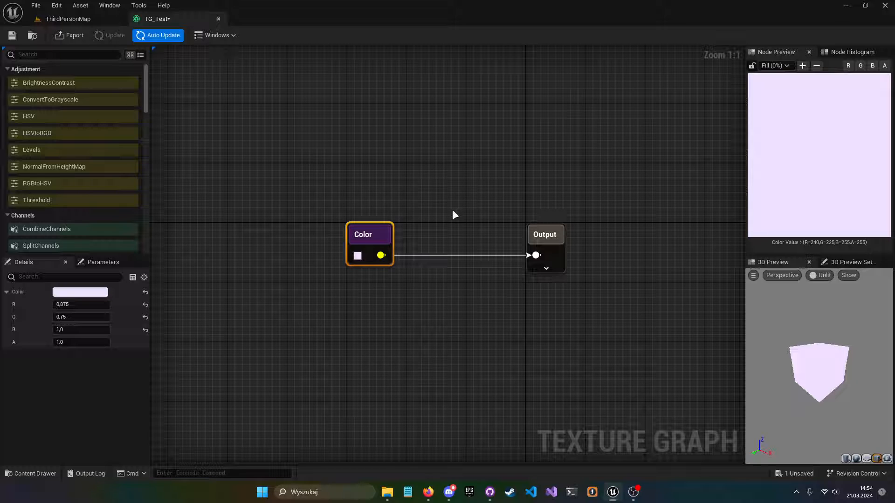
right_click_drag(453, 209, 466, 183)
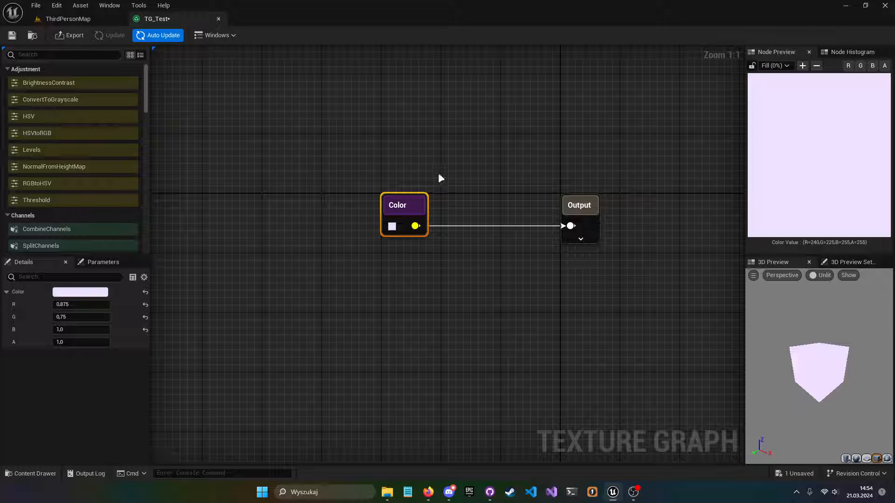
right_click_drag(441, 158, 412, 180)
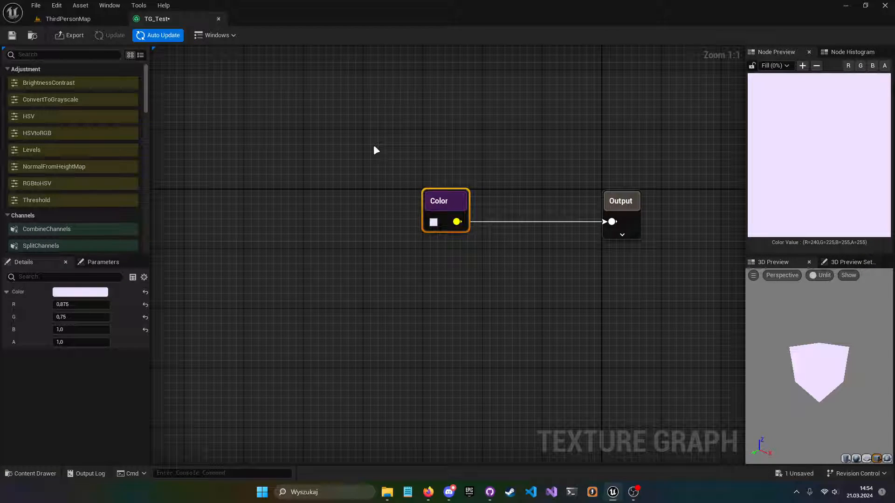
right_click_drag(535, 160, 546, 163)
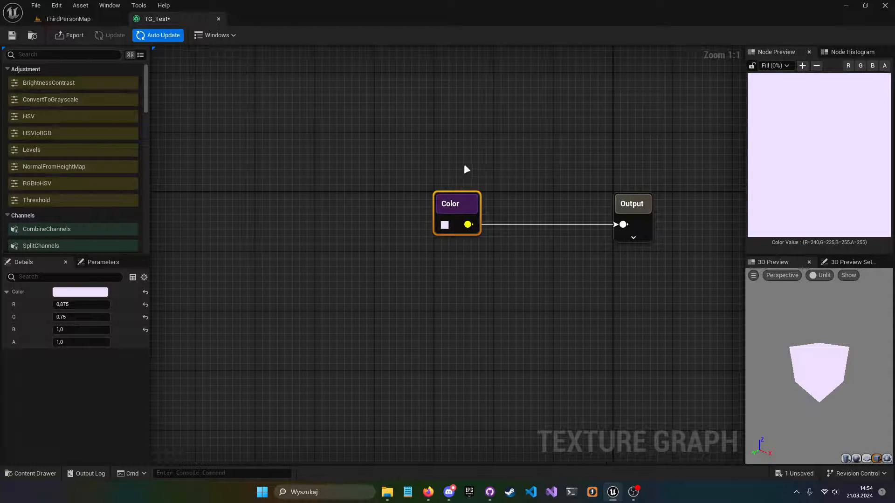
right_click_drag(412, 155, 354, 147)
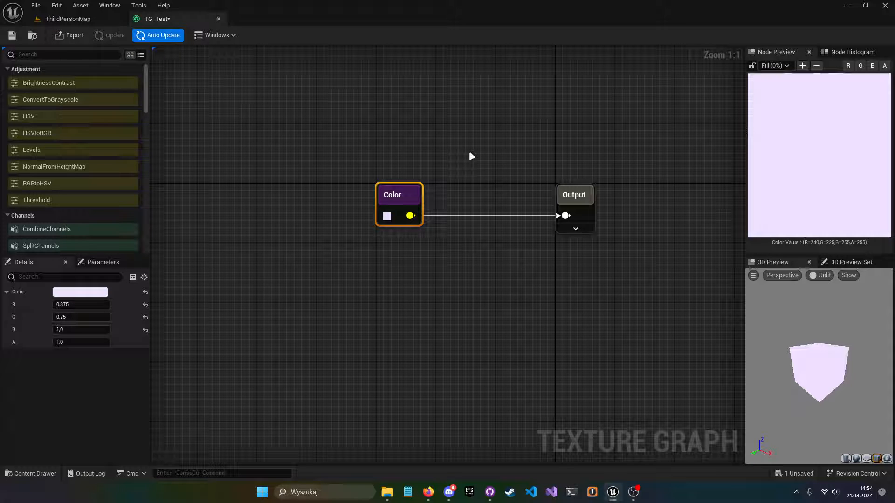
right_click_drag(488, 181, 512, 180)
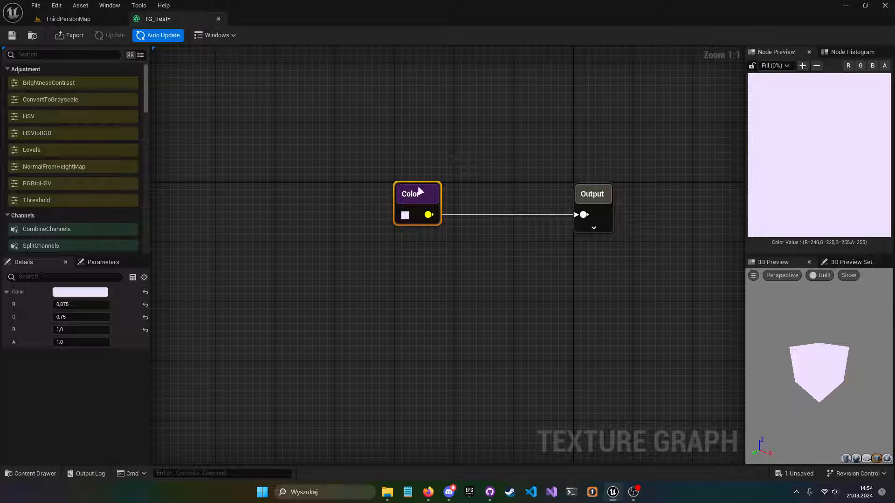
right_click_drag(456, 187, 362, 196)
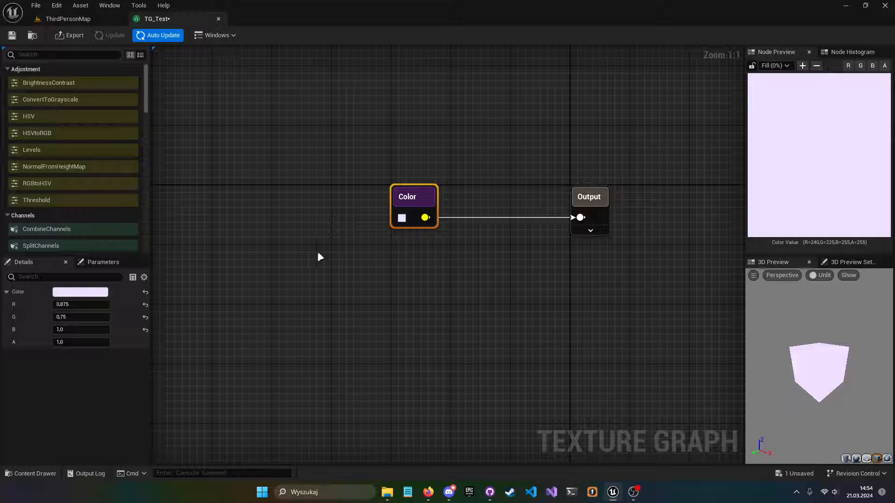
right_click_drag(346, 268, 341, 261)
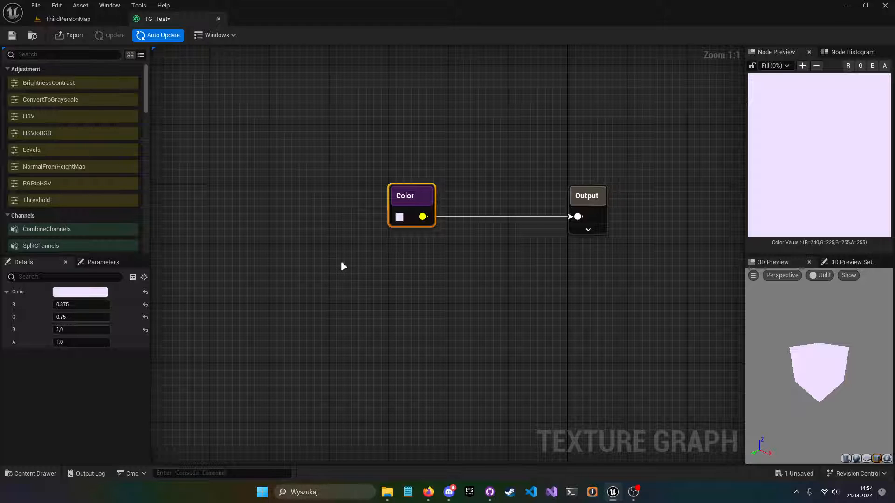
- Look through the texture graph's available node categories, including Adjustment, Channels, Filter and Input
scroll(82, 153, "down", 3)
scroll(75, 140, "up", 3)
mouse_move(147, 84)
left_mouse_down()
mouse_move(145, 136)
mouse_move(141, 77)
left_mouse_up()
scroll(70, 131, "down", 3)
scroll(77, 165, "up", 3)
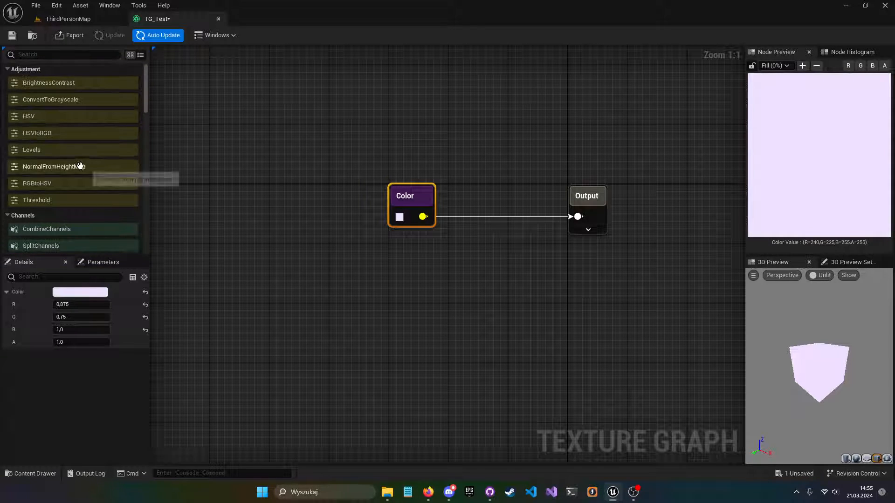
scroll(77, 140, "down", 3)
scroll(80, 140, "up", 1)
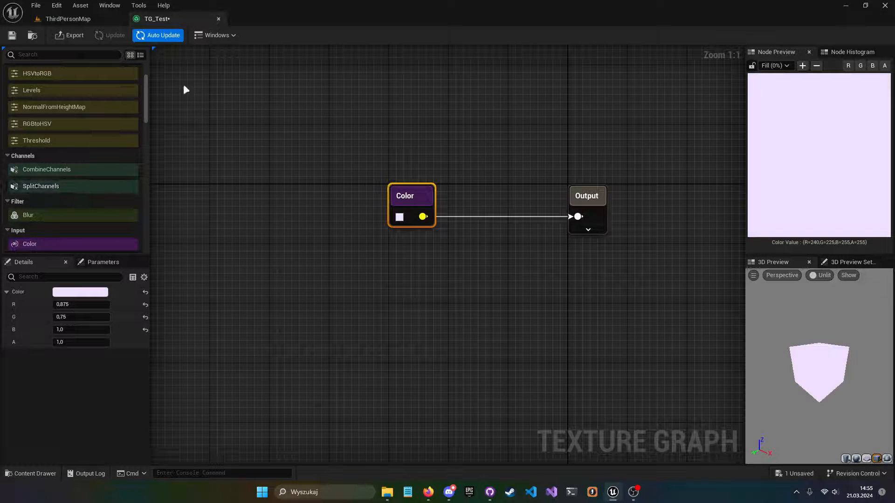
- Create a material named M_Yes in the ThirdPersonMap project's Content folder and open it for editing
left_click(89, 22)
right_click(432, 393)
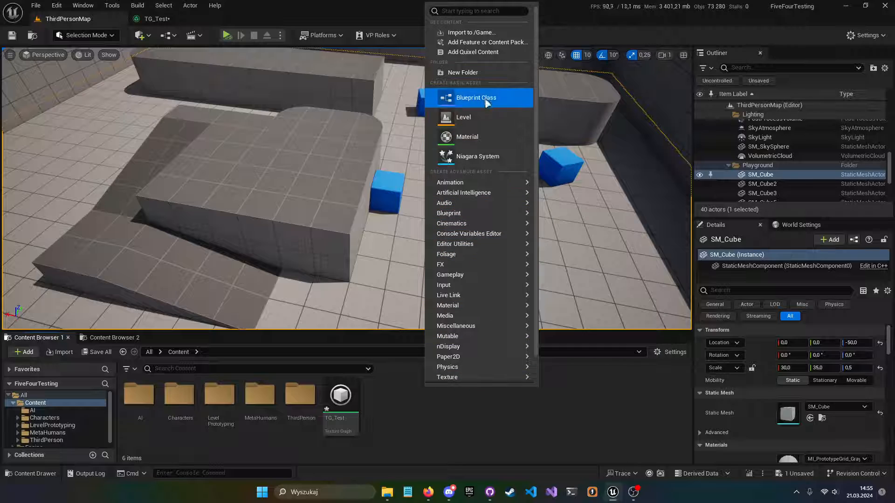
left_click(469, 137)
type("M_")
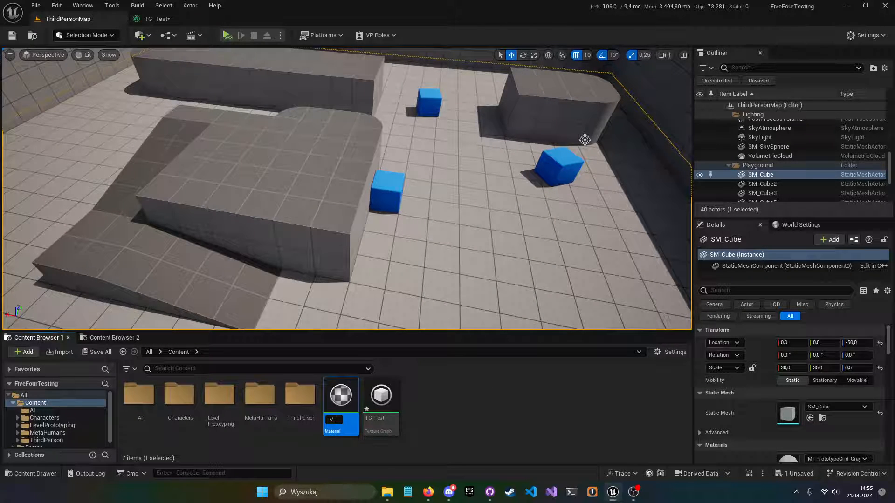
type("Yes")
key("Return")
double_click(341, 396)
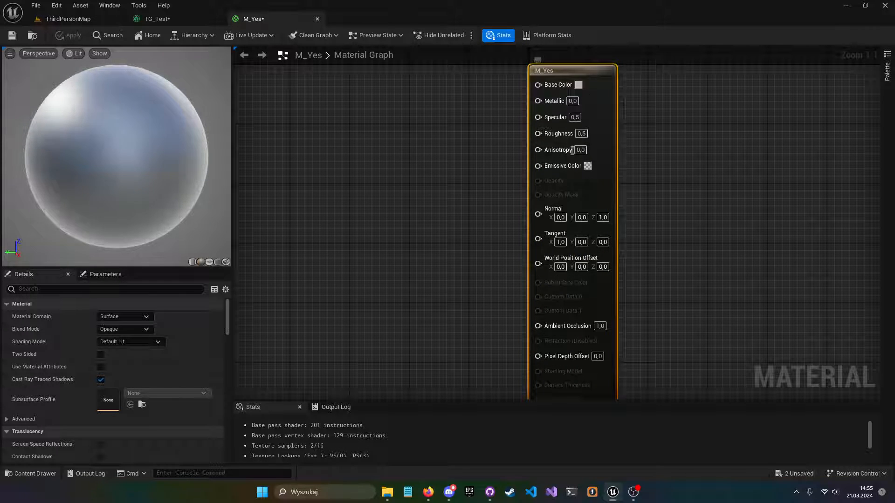
right_click_drag(465, 186, 603, 256)
right_click_drag(669, 141, 545, 202)
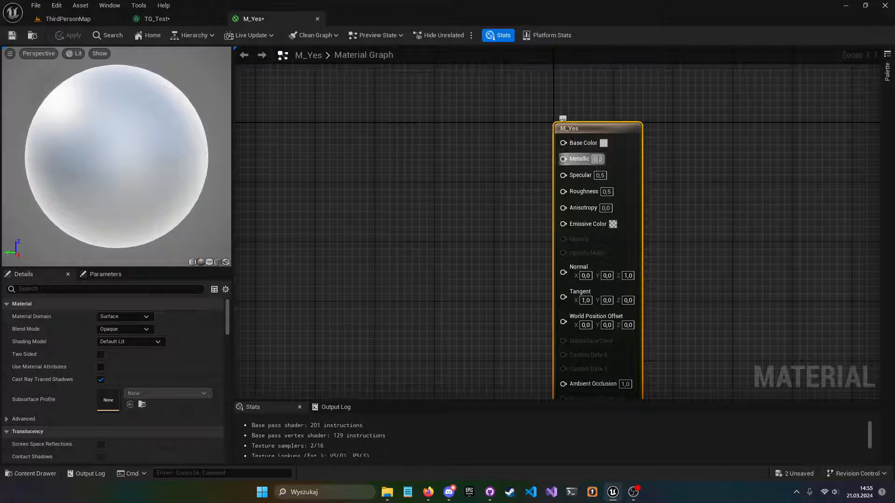
mouse_move(176, 168)
left_mouse_down()
mouse_move(126, 163)
mouse_move(165, 147)
mouse_move(187, 173)
left_mouse_up()
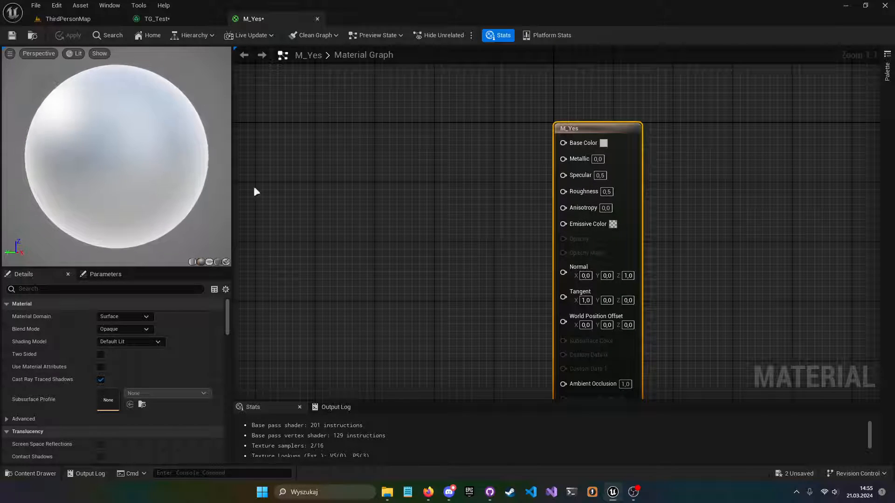
right_click_drag(377, 173, 428, 185)
left_click(429, 185)
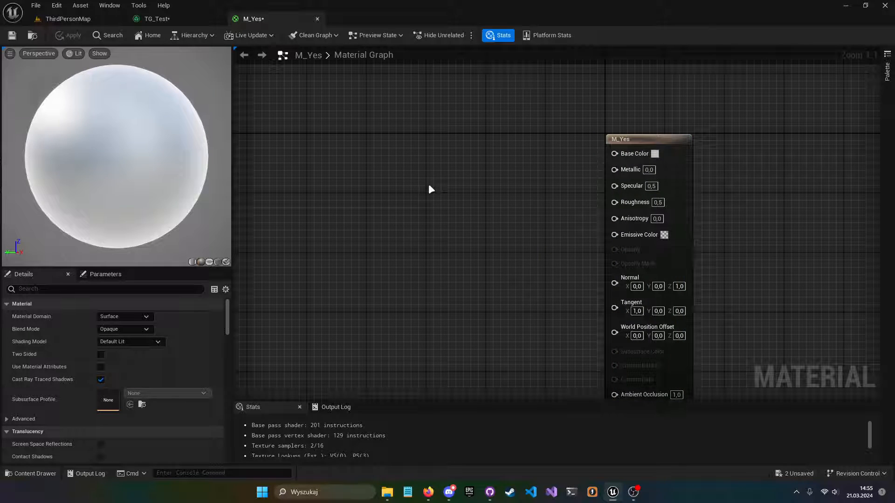
right_click(429, 185)
type("4")
key("Escape")
- Add a TextureSampleParameter2D node named tex beside the M_Yes material node
right_click(426, 173)
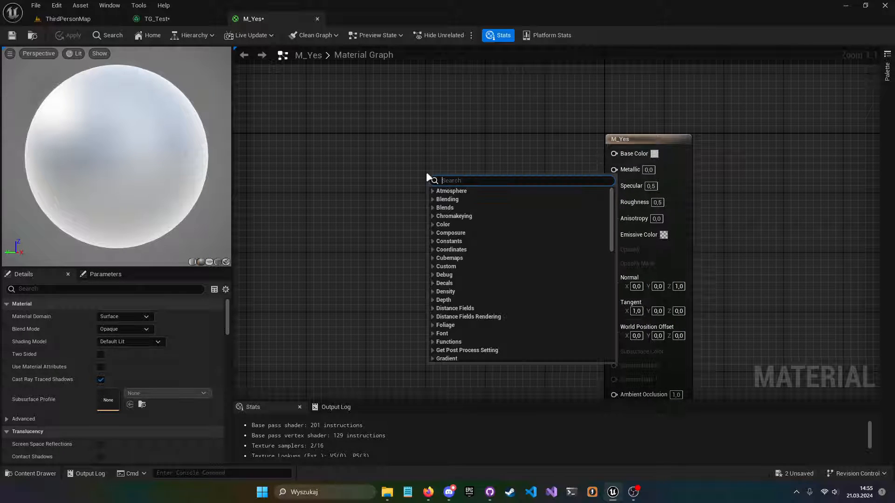
type("texture")
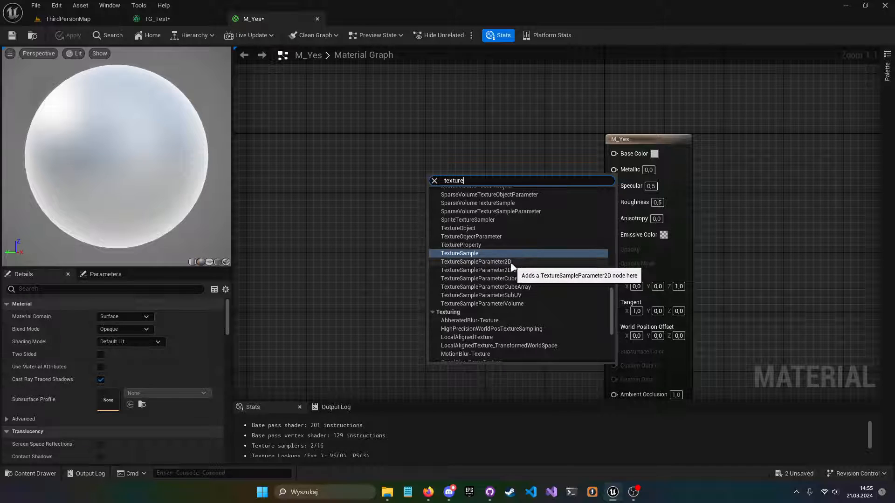
left_click(485, 262)
type("tex")
key("Return")
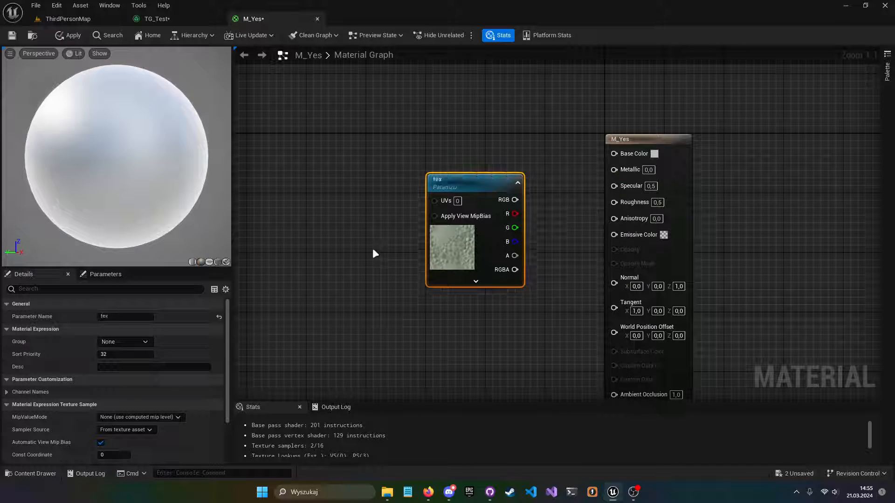
- Assign the epic_games_logo texture to the tex parameter node
scroll(111, 373, "down", 3)
left_click(166, 418)
scroll(214, 336, "down", 3)
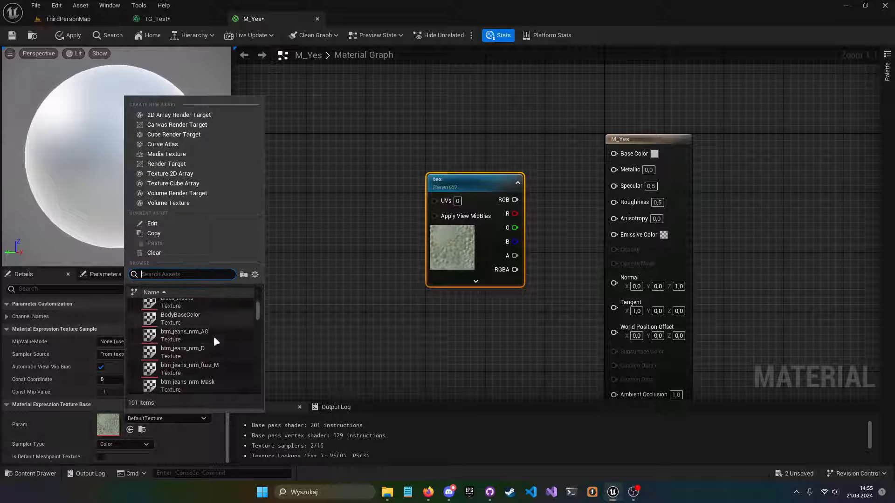
scroll(201, 345, "down", 3)
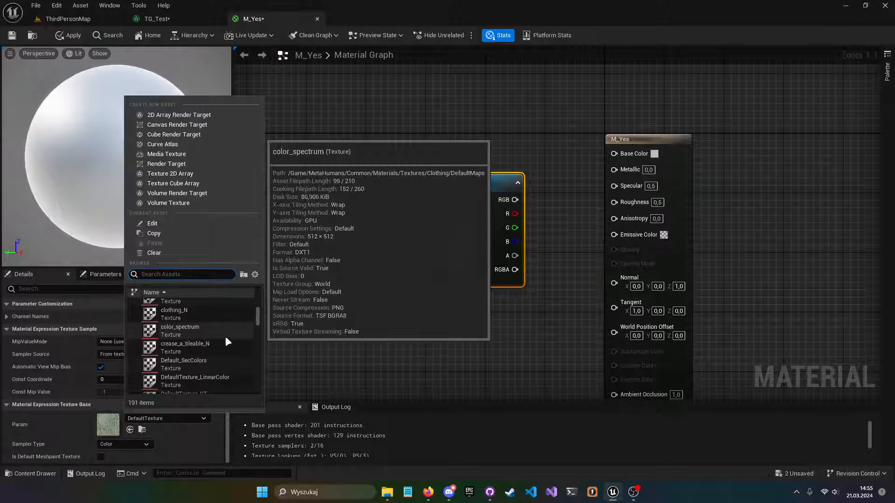
scroll(199, 336, "down", 5)
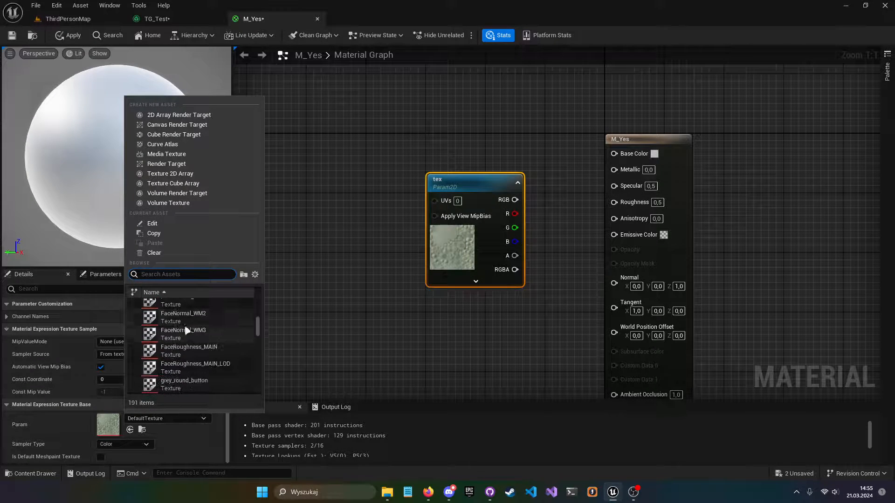
type("epic")
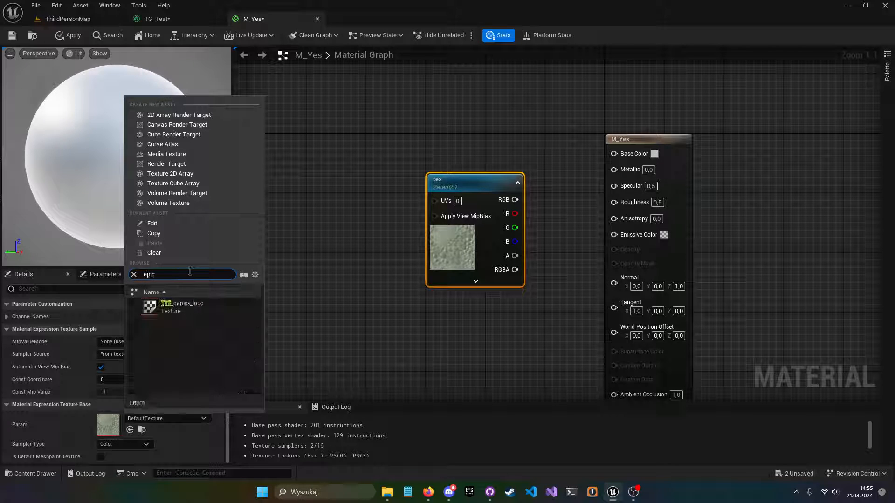
left_click(182, 307)
- Connect the tex node's RGB output to Base Color and align the node with that input
right_click_drag(536, 251, 433, 266)
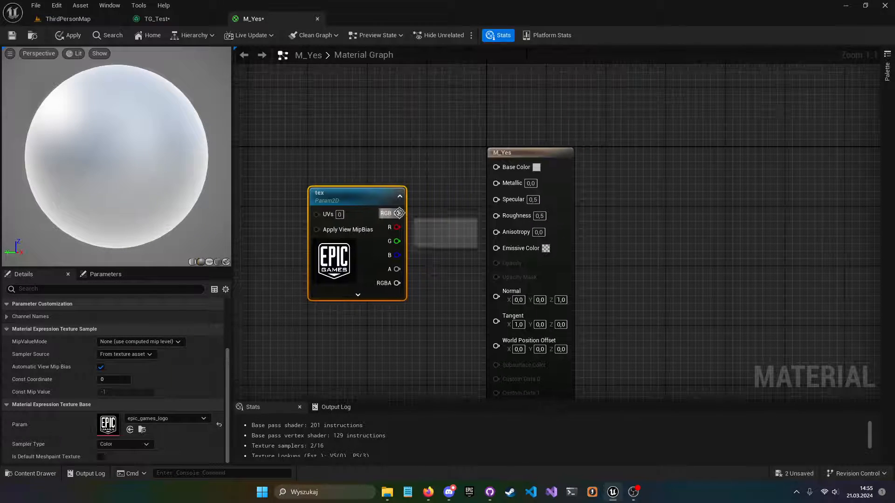
left_click_drag(397, 214, 507, 167)
left_click_drag(379, 198, 378, 151)
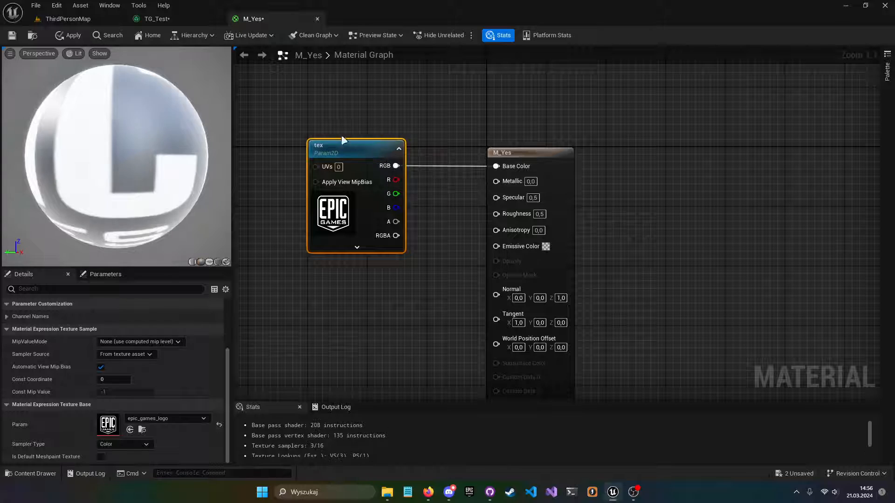
- Switch the material's preview mesh to a cube primitive and view it at an angle
right_click_drag(76, 183, 77, 140)
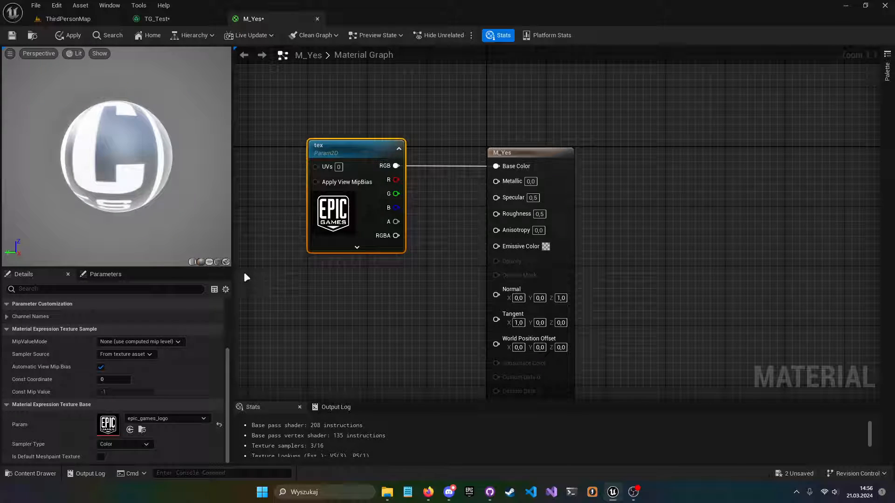
left_click(209, 262)
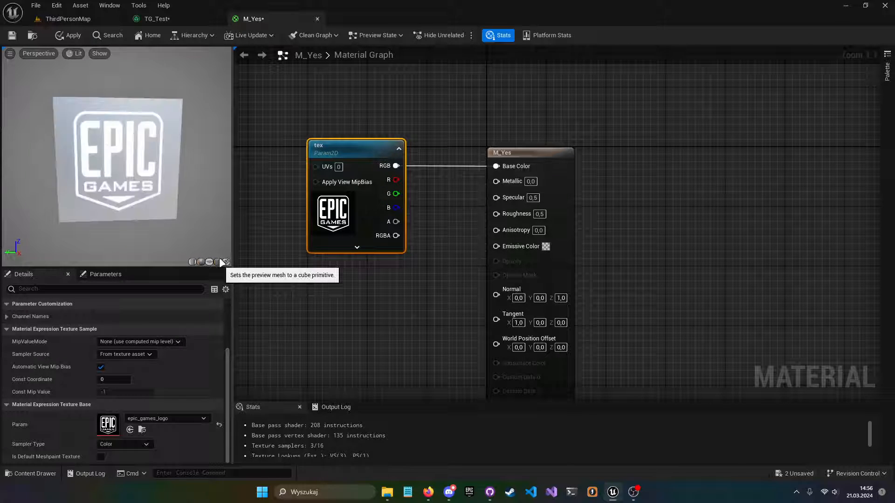
mouse_move(175, 146)
left_mouse_down()
mouse_move(205, 163)
mouse_move(166, 143)
mouse_move(175, 146)
left_mouse_up()
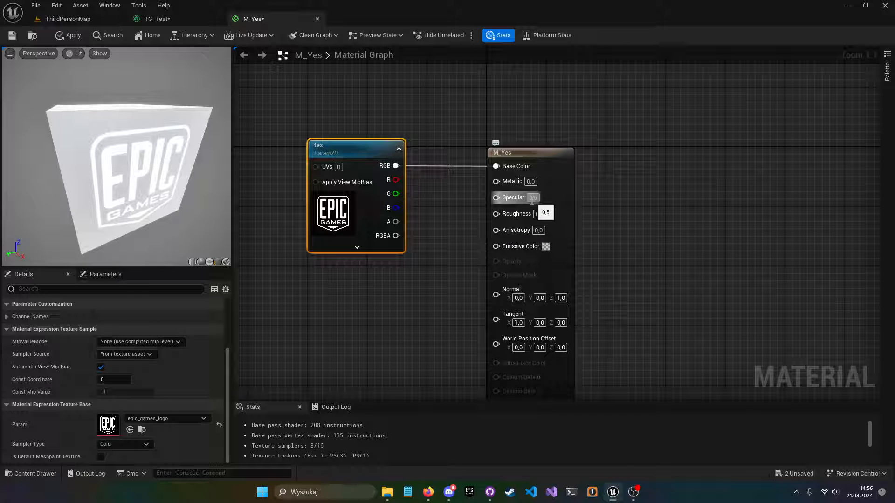
- Set the material's Specular to 0 and inspect the cube preview from several angles
left_click(532, 198)
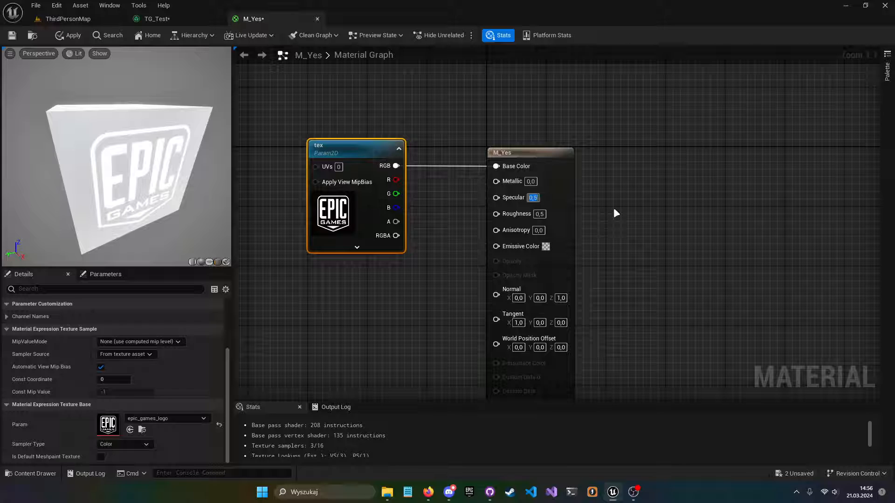
type("0")
key("Return")
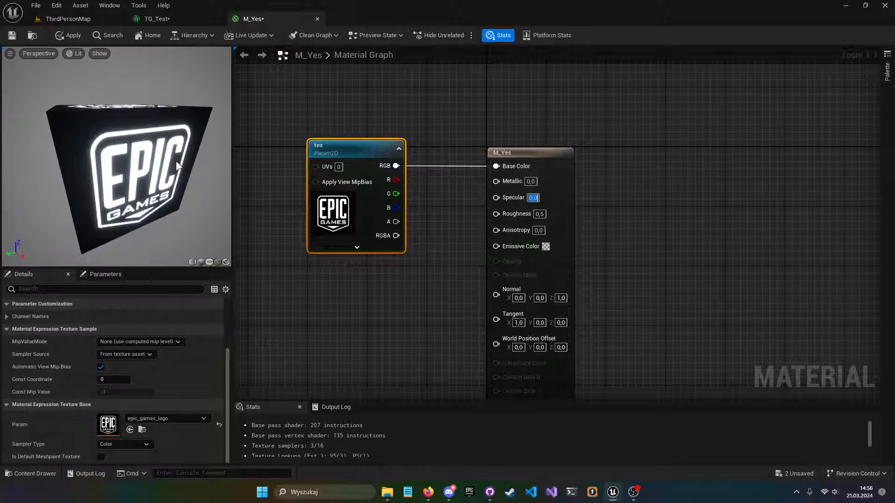
left_click_drag(116, 156, 140, 135)
right_click_drag(127, 146, 127, 121)
left_click_drag(128, 145, 103, 140)
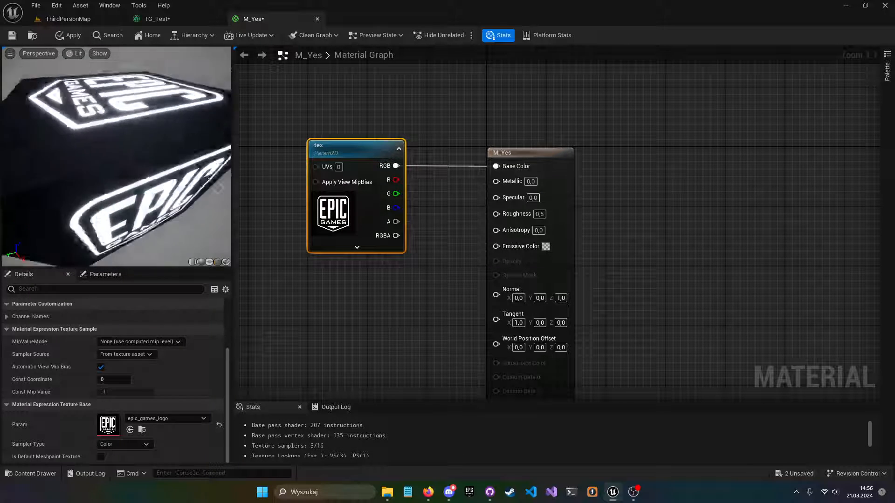
right_click_drag(117, 156, 116, 186)
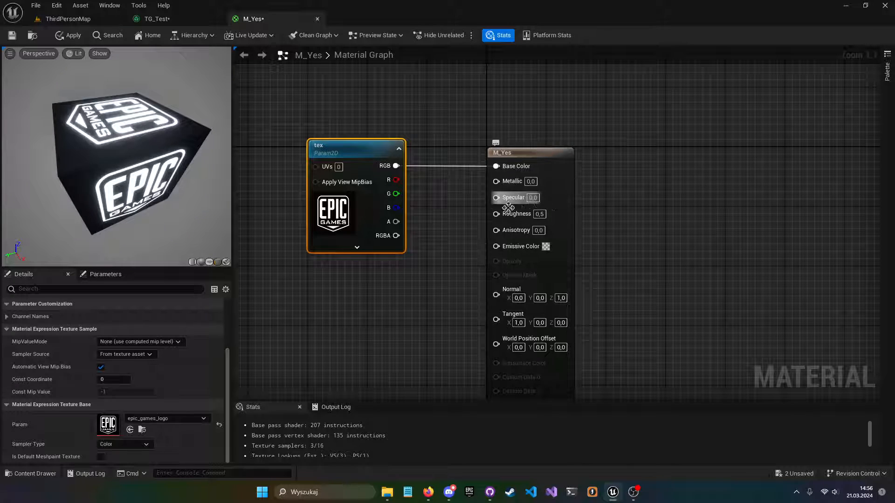
right_click_drag(449, 236, 505, 200)
scroll(506, 214, "down", 2)
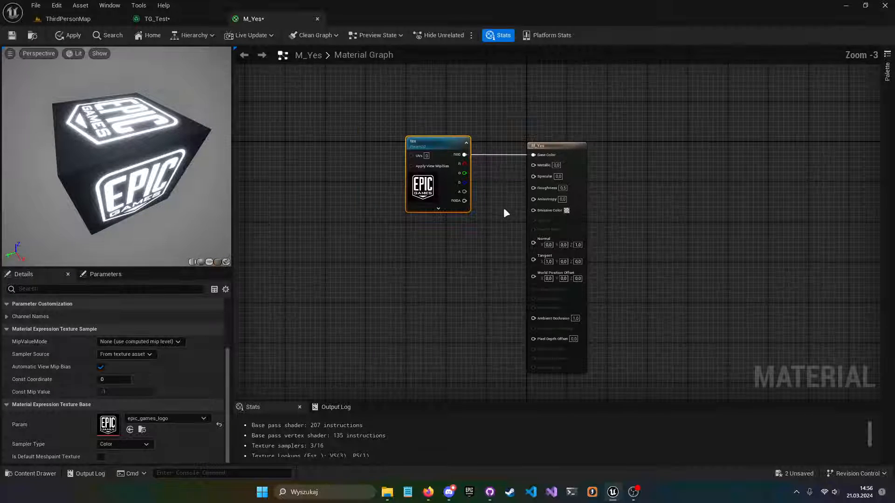
- Place a GetMaterialAttributes node from the node palette below the tex node in the M_Yes graph
scroll(505, 214, "up", 2)
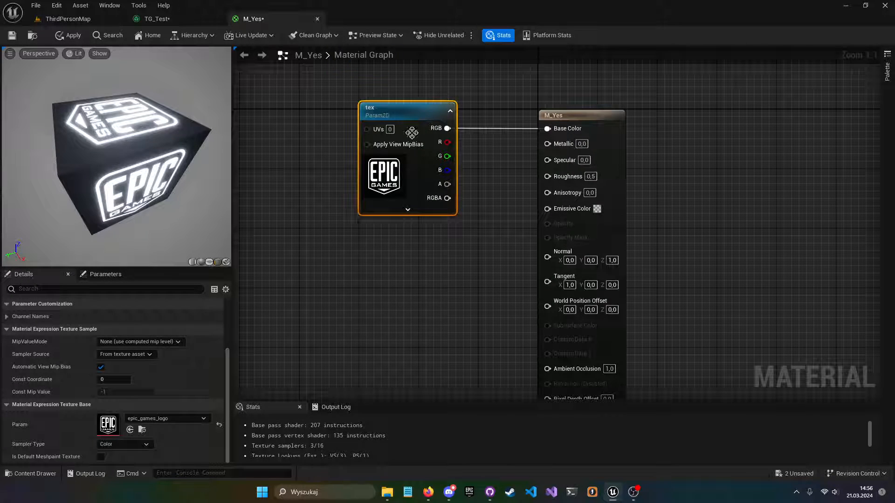
left_click_drag(305, 114, 627, 240)
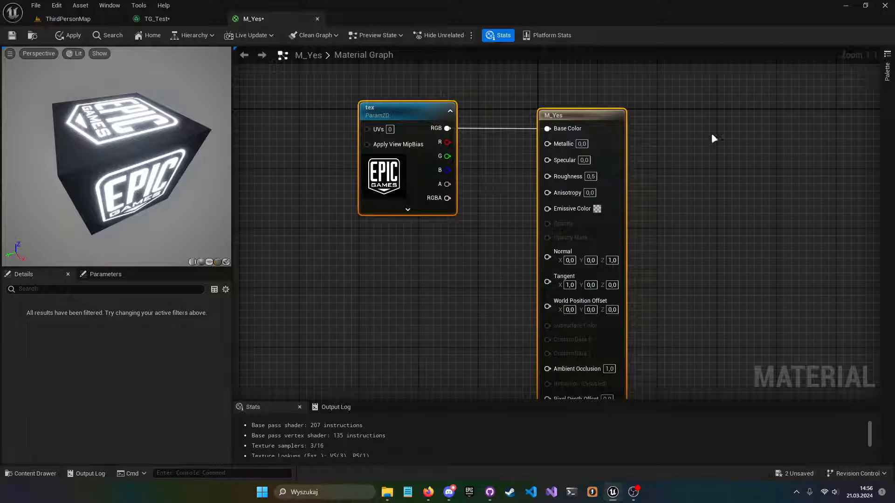
right_click_drag(711, 135, 737, 179)
left_click(887, 74)
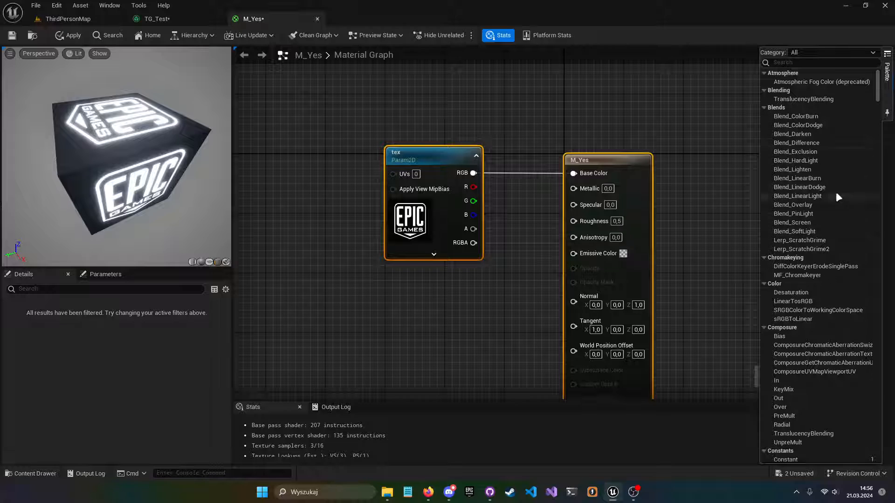
left_click_drag(879, 83, 875, 149)
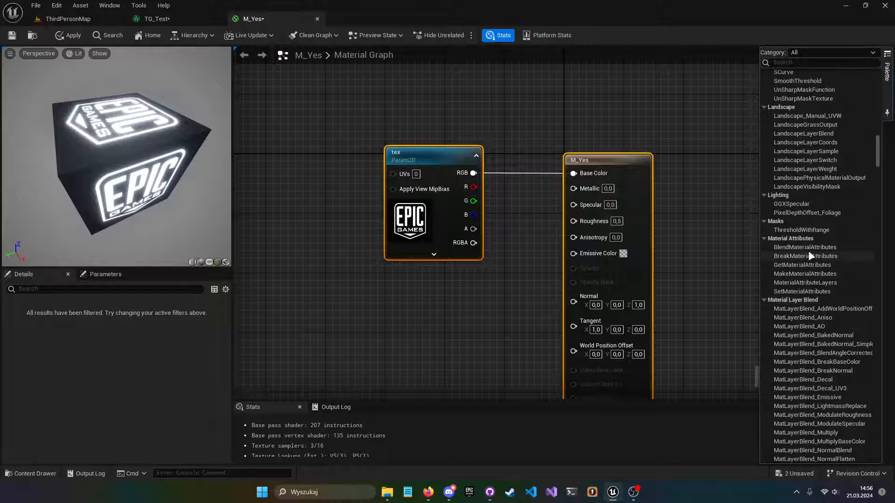
left_click_drag(802, 265, 343, 333)
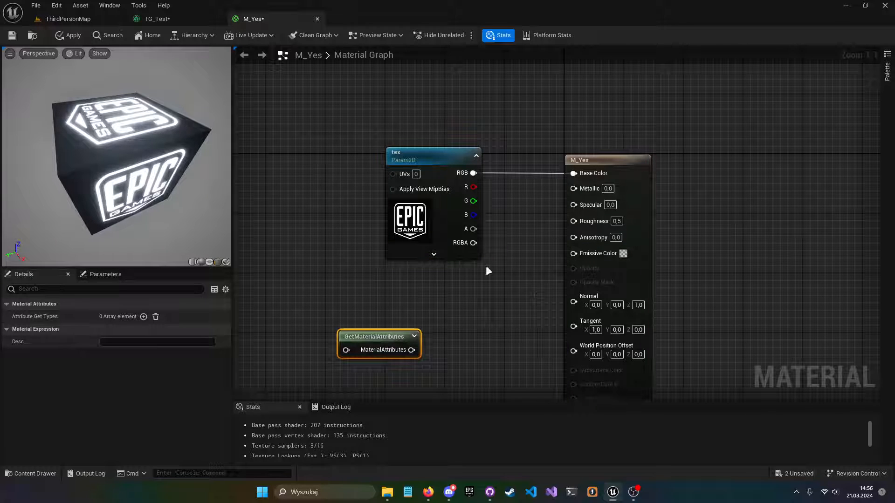
- Compare the node categories available for the M_Yes material with those available for the TG_Test texture graph
right_click_drag(488, 270, 519, 193)
left_click(887, 70)
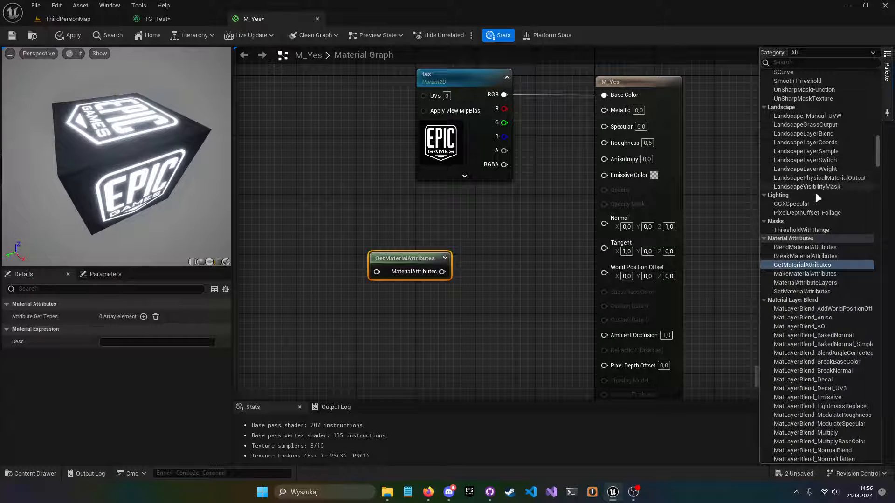
left_click_drag(881, 154, 881, 85)
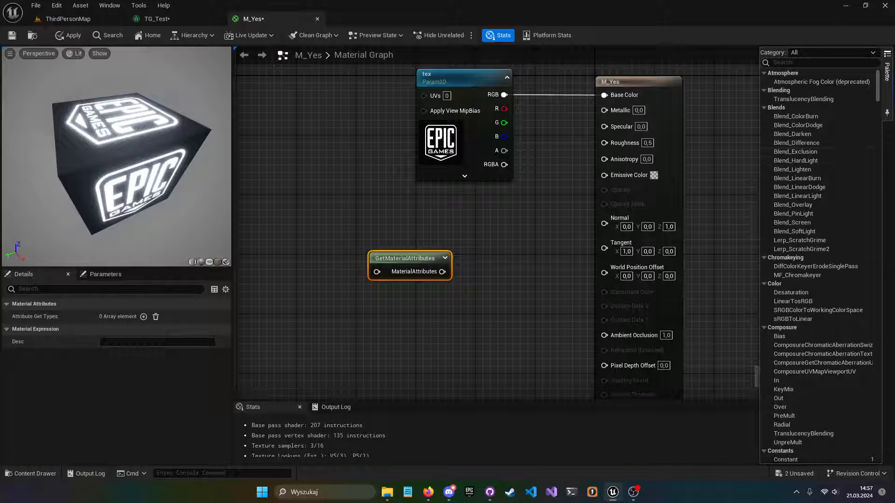
left_click(169, 20)
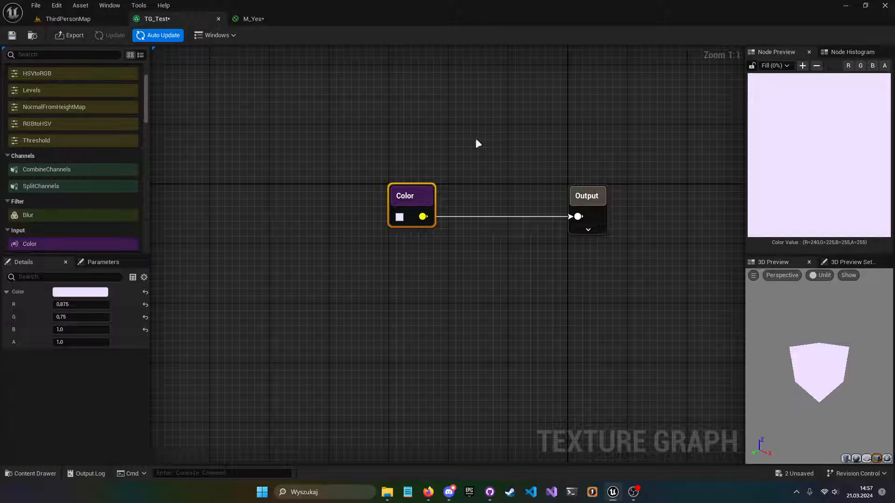
right_click_drag(475, 140, 437, 176)
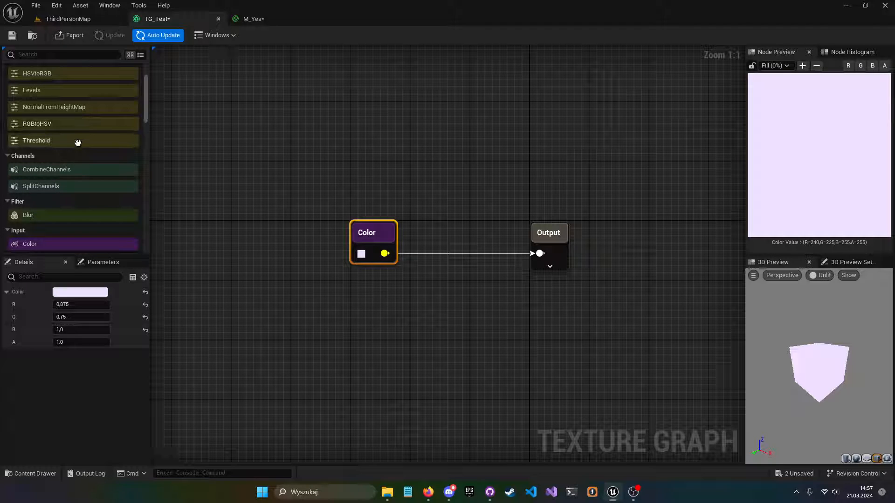
scroll(58, 130, "up", 4)
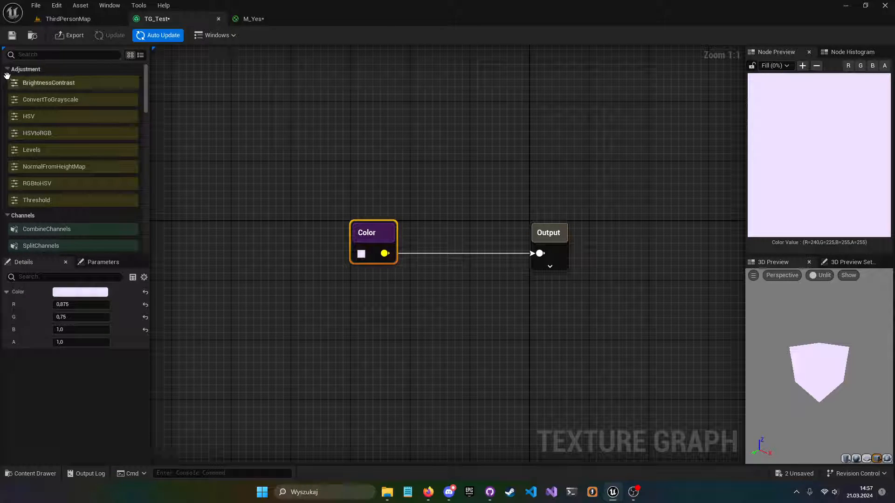
scroll(94, 158, "down", 5)
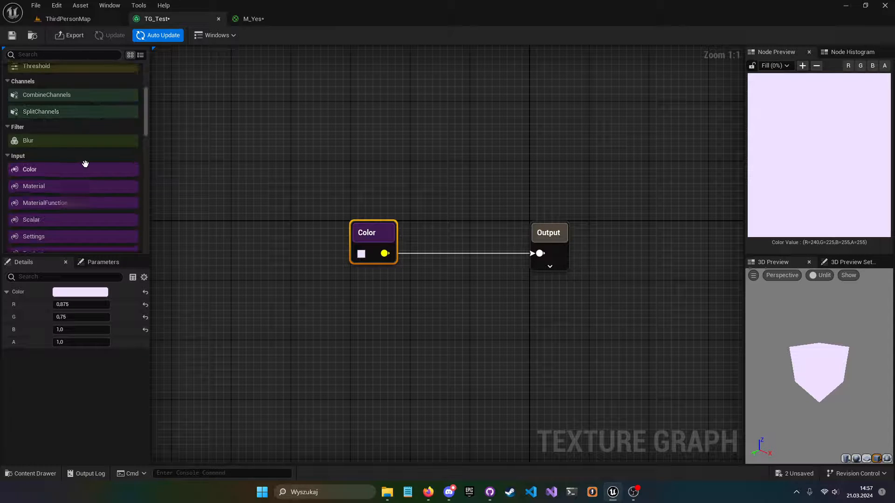
scroll(54, 153, "down", 2)
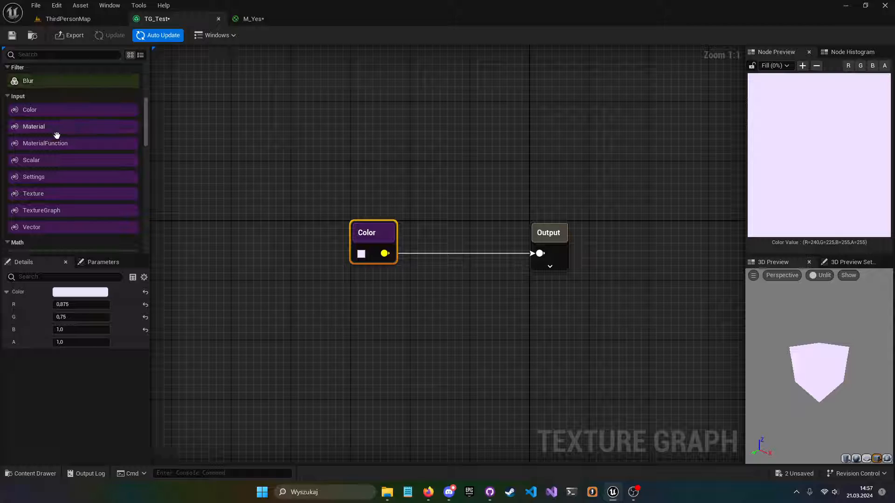
scroll(56, 135, "up", 2)
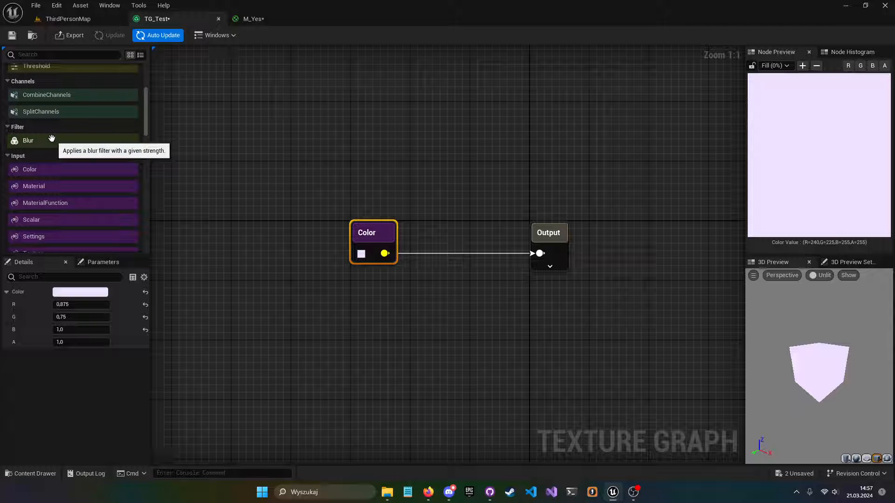
scroll(44, 150, "down", 2)
scroll(37, 122, "down", 2)
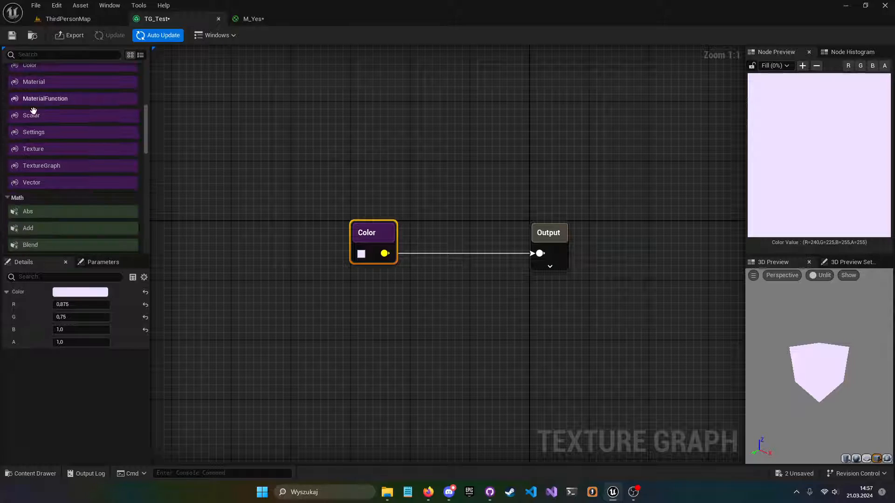
scroll(34, 116, "up", 2)
scroll(62, 124, "down", 7)
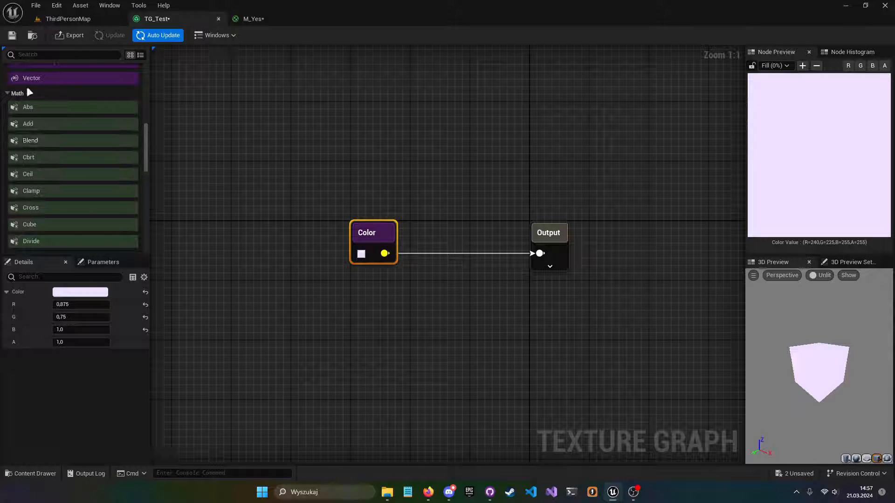
scroll(63, 192, "down", 3)
scroll(56, 184, "up", 9)
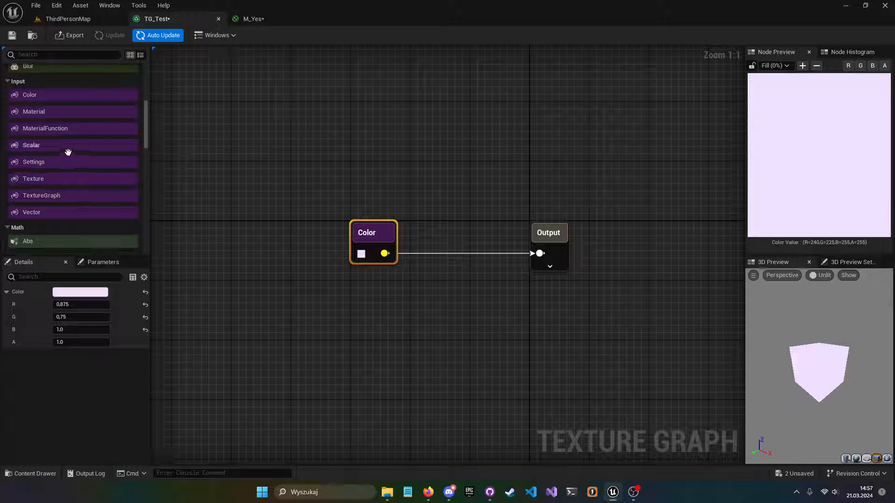
- Add a Scalar input node above the Color node in the TG_Test graph, keeping its default name
left_click_drag(433, 186, 412, 117)
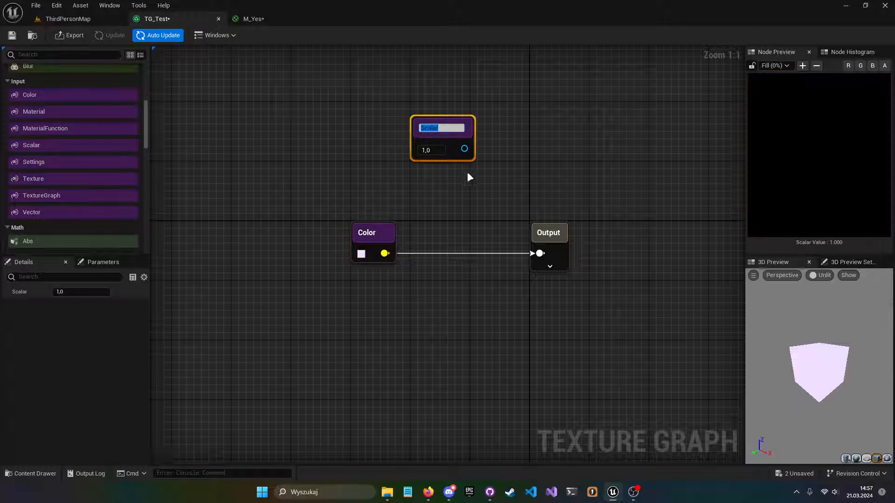
right_click_drag(535, 124, 516, 216)
right_click_drag(464, 239, 466, 190)
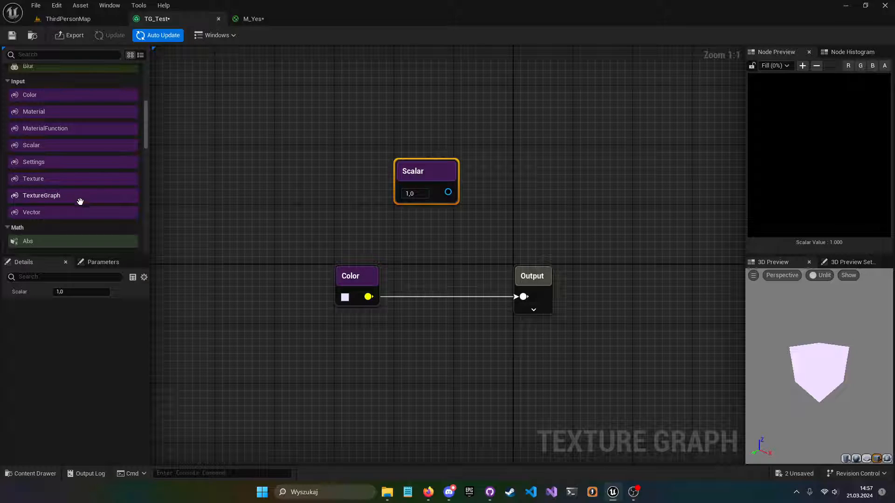
- Add an IfThenElse math node below the Color node in TG_Test and expand its advanced options
scroll(81, 201, "down", 3)
scroll(80, 175, "up", 4)
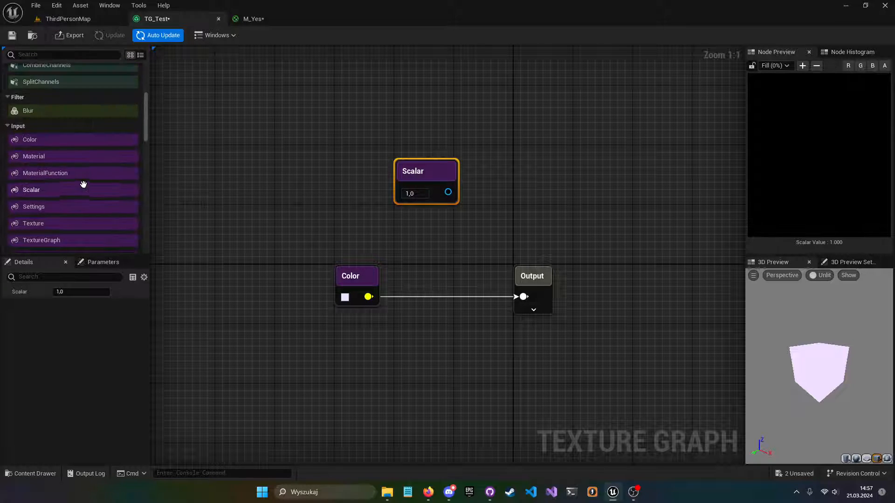
scroll(80, 178, "up", 2)
scroll(80, 176, "down", 5)
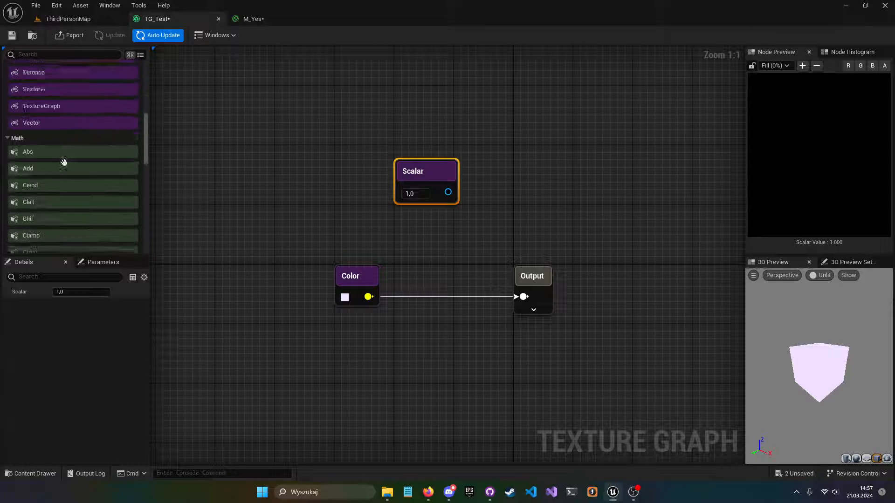
scroll(64, 162, "down", 3)
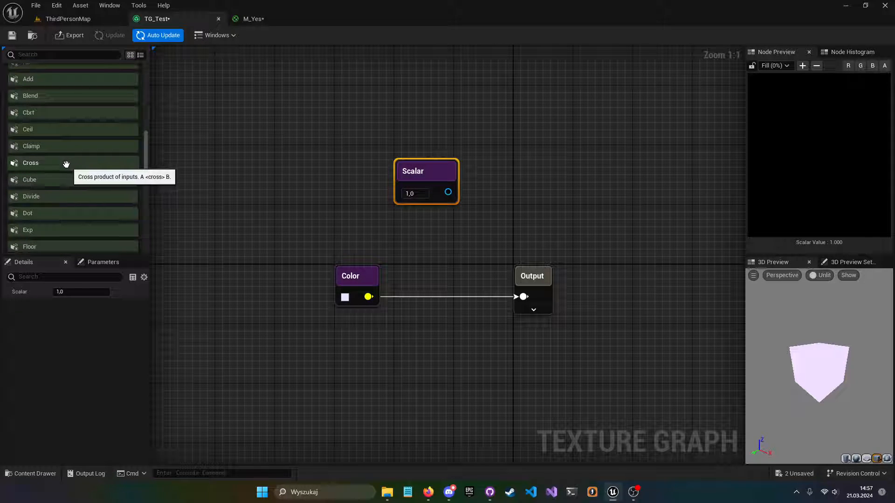
scroll(65, 187, "down", 3)
left_click_drag(62, 190, 371, 364)
right_click_drag(390, 379, 393, 282)
left_click_drag(378, 287, 372, 265)
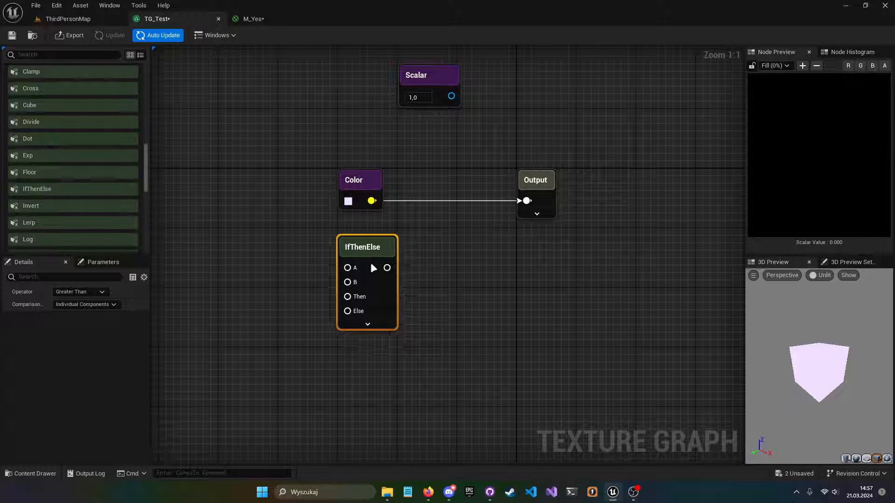
left_click(368, 325)
right_click_drag(432, 297, 500, 257)
- Add an If node to the M_Yes material graph, expand it, and place it below GetMaterialAttributes
left_click(248, 19)
right_click(501, 257)
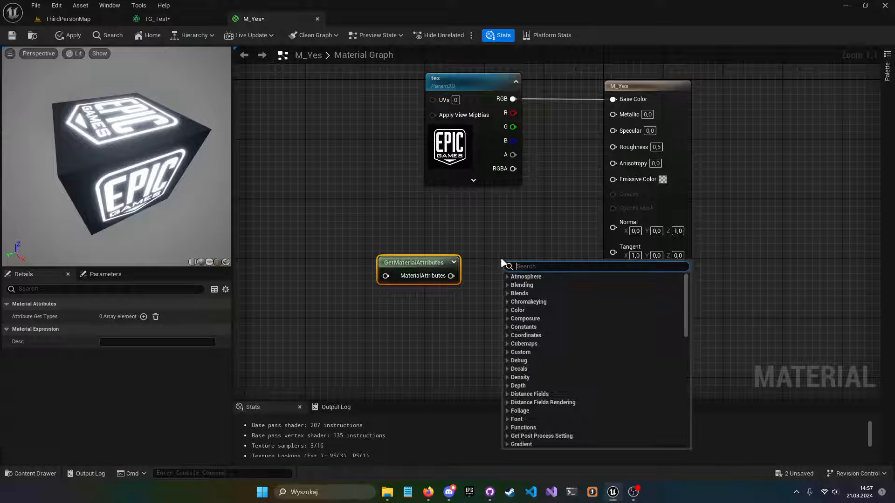
type("if")
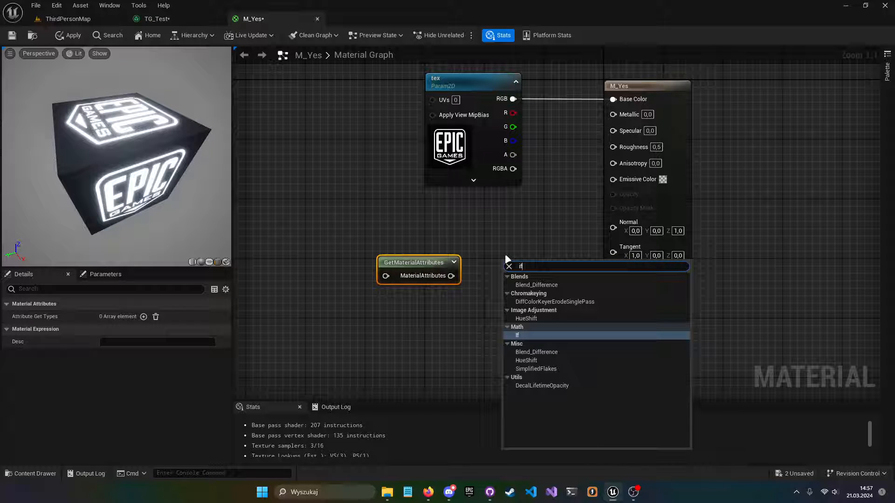
key("Return")
right_click_drag(518, 351, 497, 283)
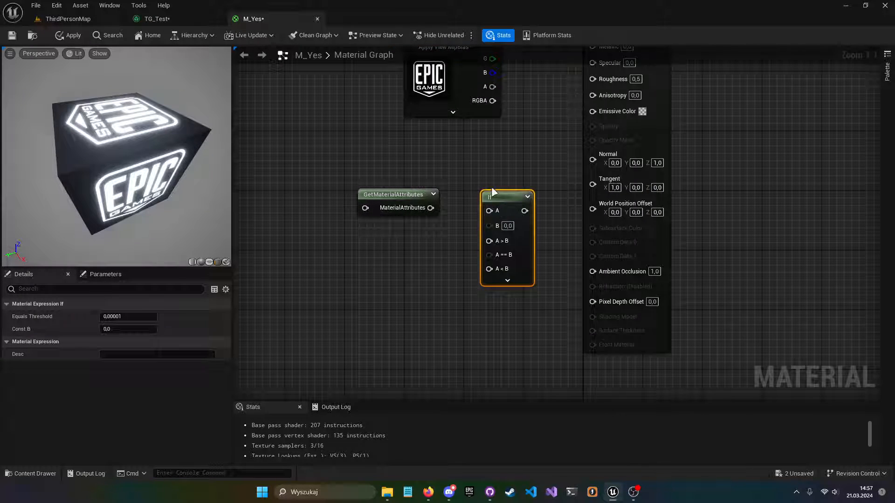
left_click(506, 281)
left_click_drag(519, 205, 398, 239)
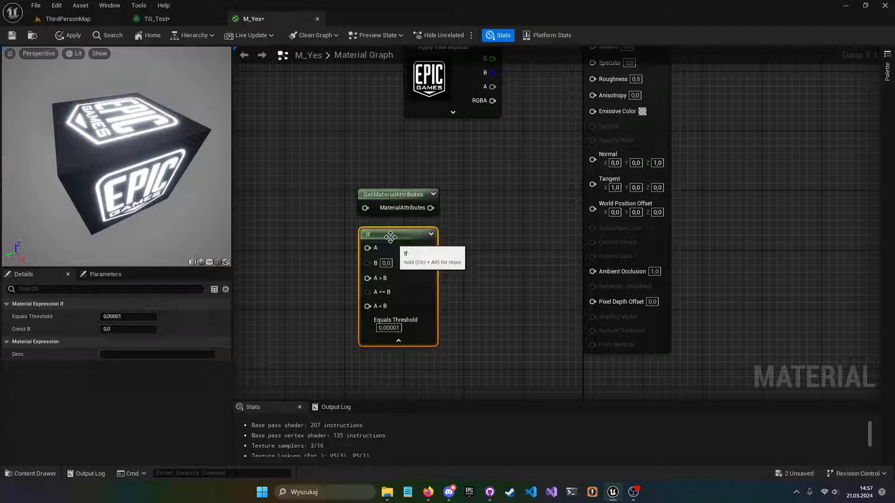
- Examine the Operator and ComparisonType choices of the IfThenElse node in TG_Test without changing them
left_click(176, 21)
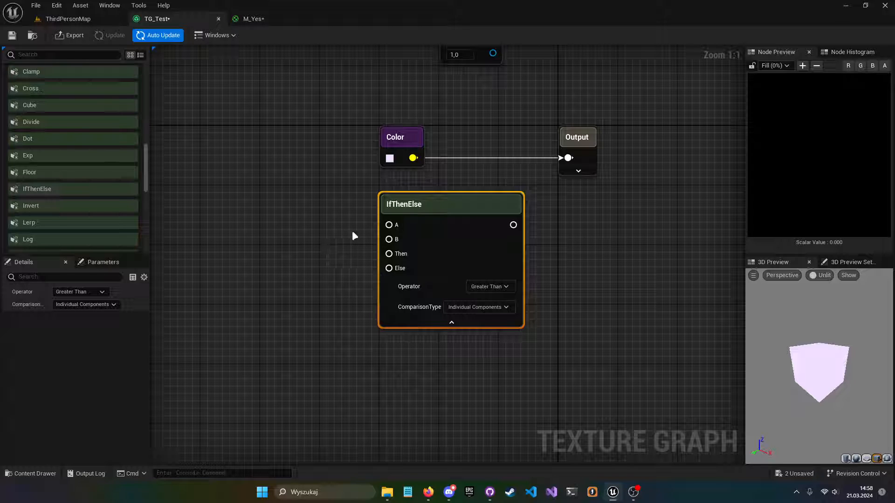
left_click(483, 288)
left_click(430, 290)
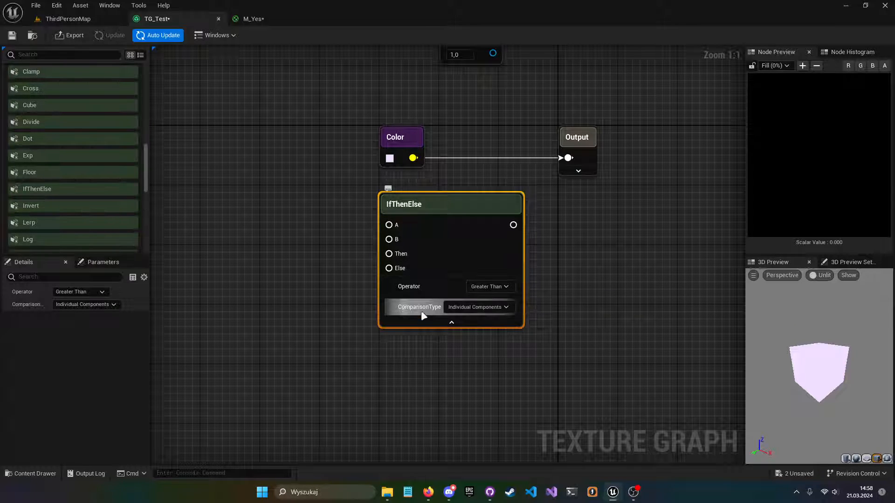
left_click(489, 304)
left_click(472, 316)
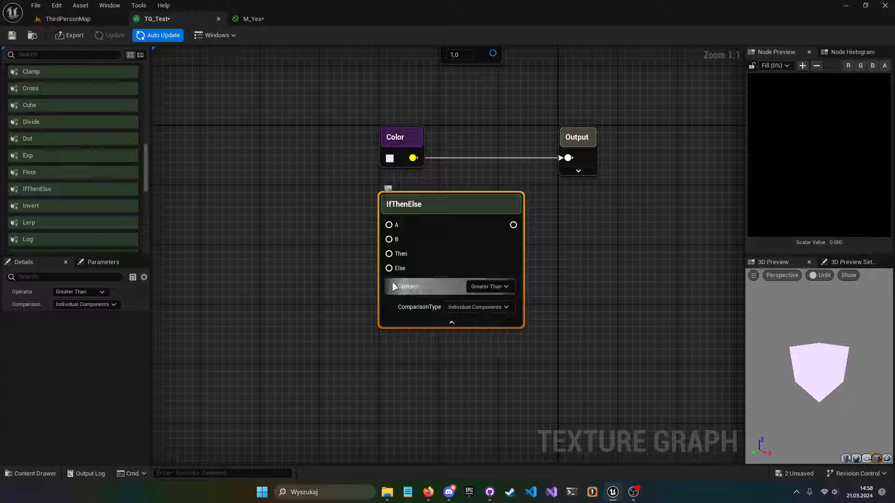
mouse_move(399, 268)
right_mouse_down()
mouse_move(482, 277)
mouse_move(390, 266)
right_mouse_up()
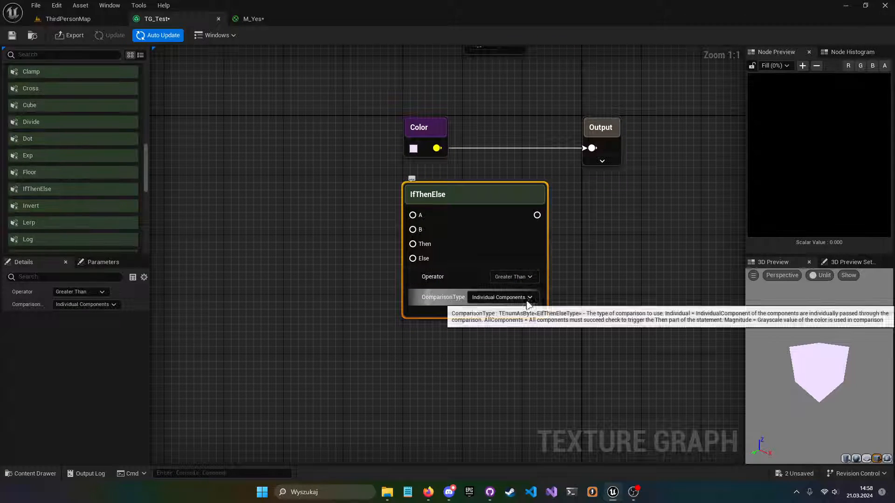
left_click(485, 298)
- Compare the If node in M_Yes with the IfThenElse node in TG_Test
left_click(262, 18)
left_click_drag(275, 240, 442, 358)
left_click(182, 20)
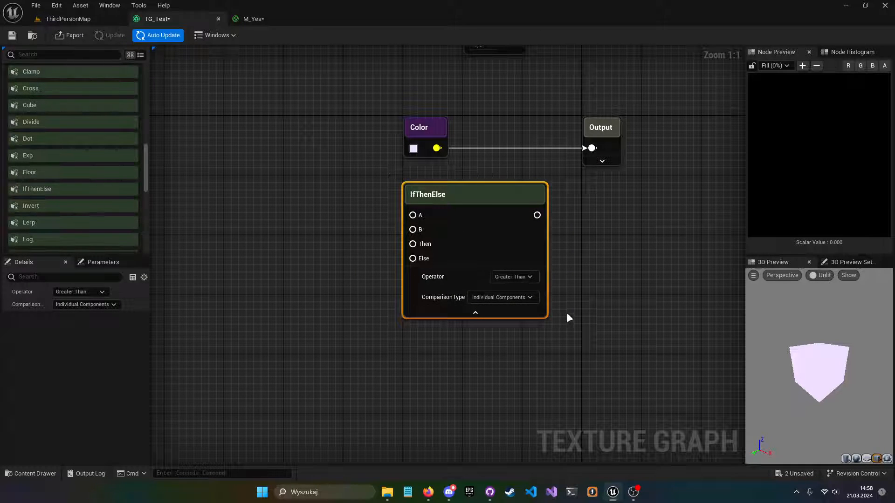
right_click_drag(567, 313, 490, 341)
left_click_drag(313, 198, 479, 358)
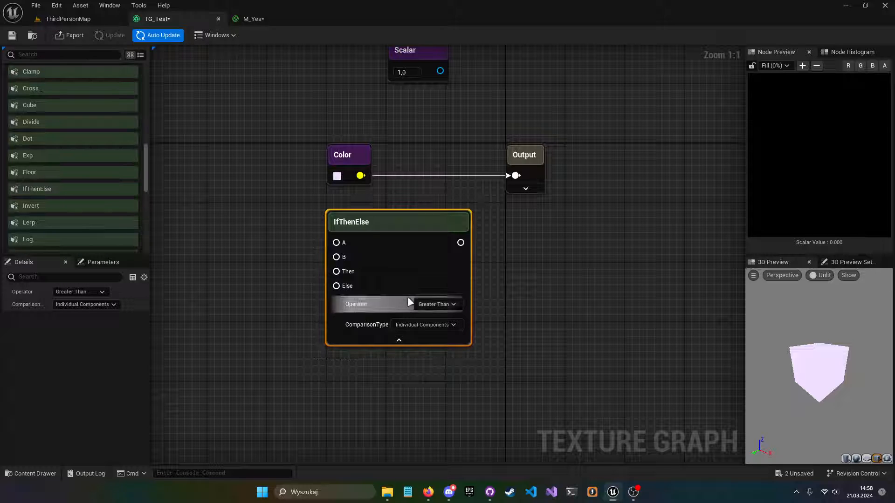
right_click_drag(330, 245, 286, 246)
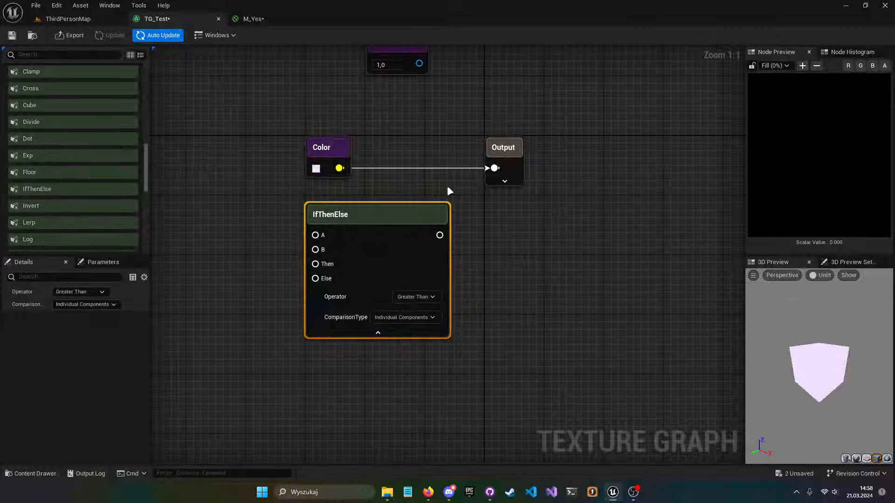
- Delete the IfThenElse and Scalar nodes from the TG_Test graph
key("Delete")
right_click_drag(450, 153, 489, 325)
left_click_drag(489, 299, 333, 217)
key("Delete")
- Move the Output node horizontally farther from the Color node to widen the space between them
right_click_drag(419, 401, 397, 230)
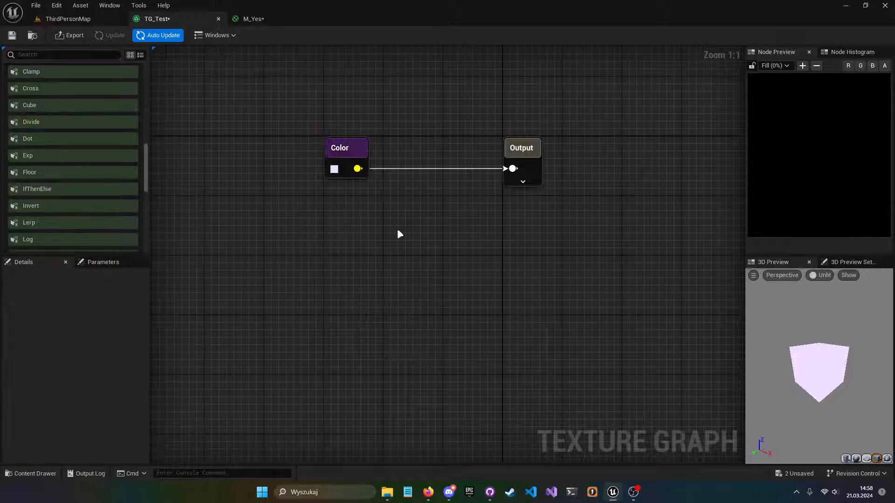
left_click_drag(511, 148, 627, 149)
right_click_drag(415, 239, 345, 239)
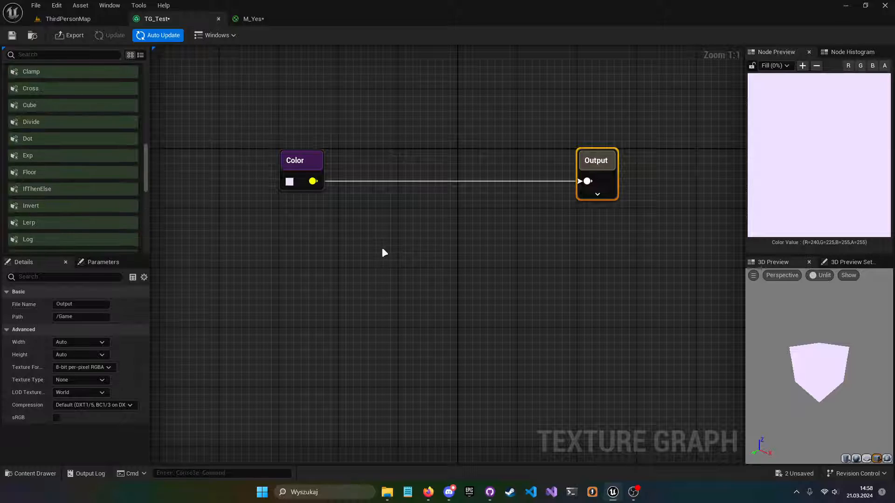
- Move the Output node horizontally closer to the Color node in the TG_Test graph
right_click_drag(382, 247, 349, 226)
left_click_drag(612, 150, 492, 154)
right_click_drag(299, 245, 383, 252)
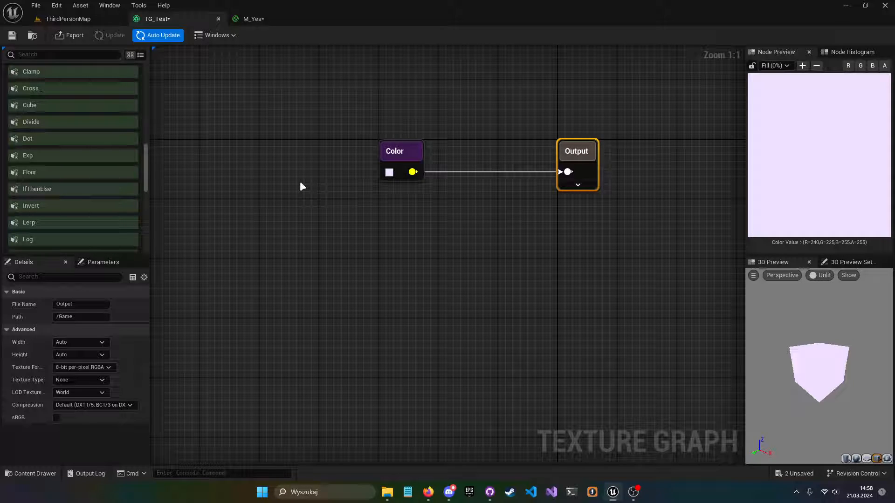
- Add a Noise node to the TG_Test graph and position it just below the Color node
right_click(382, 255)
type("noise")
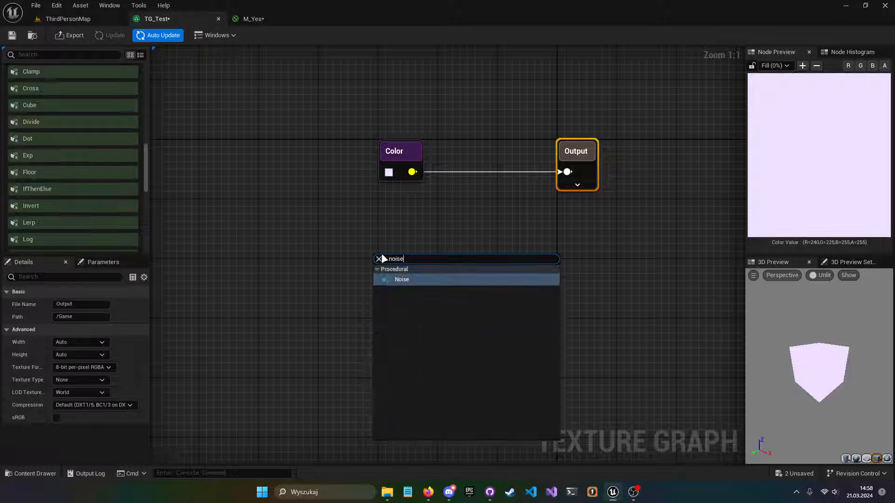
key("Return")
left_click(418, 305)
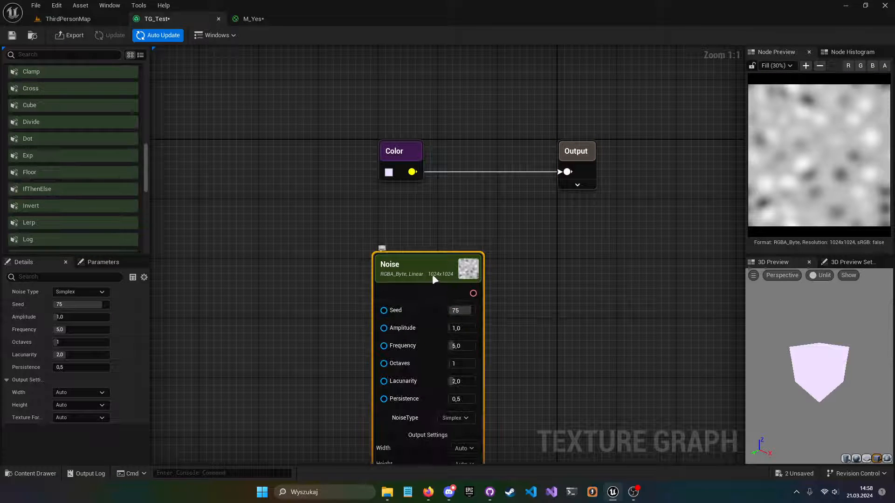
left_click_drag(432, 275, 438, 231)
right_click_drag(544, 290, 558, 222)
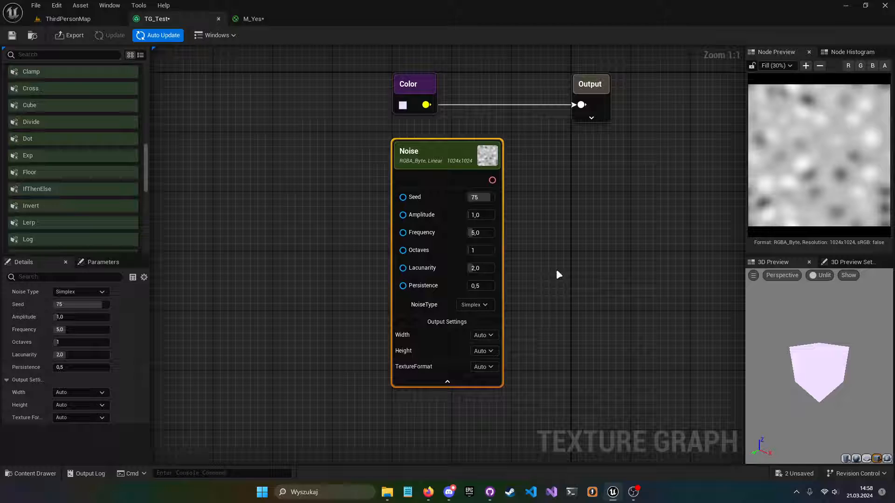
- Configure the Noise node with NoiseType Perlin, Seed 61, Frequency about 5.2 and Octaves 3, and shift it slightly lower under Color
left_click(473, 305)
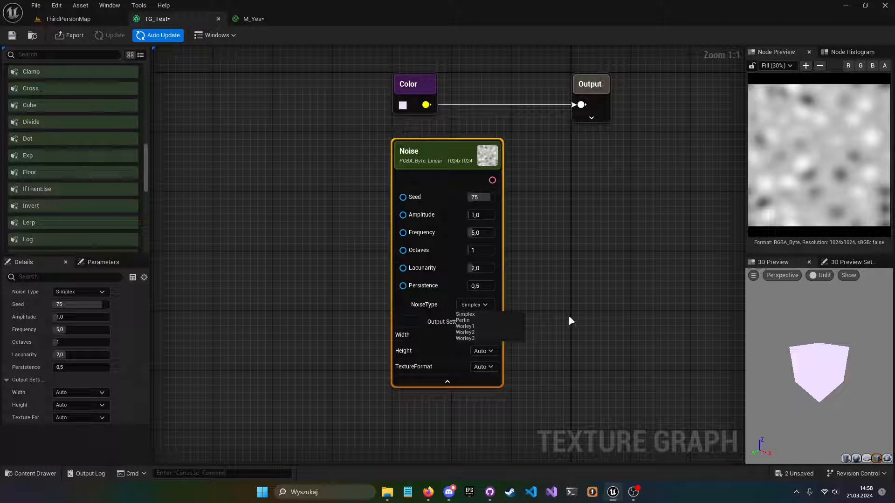
left_click(471, 321)
right_click_drag(581, 301, 593, 288)
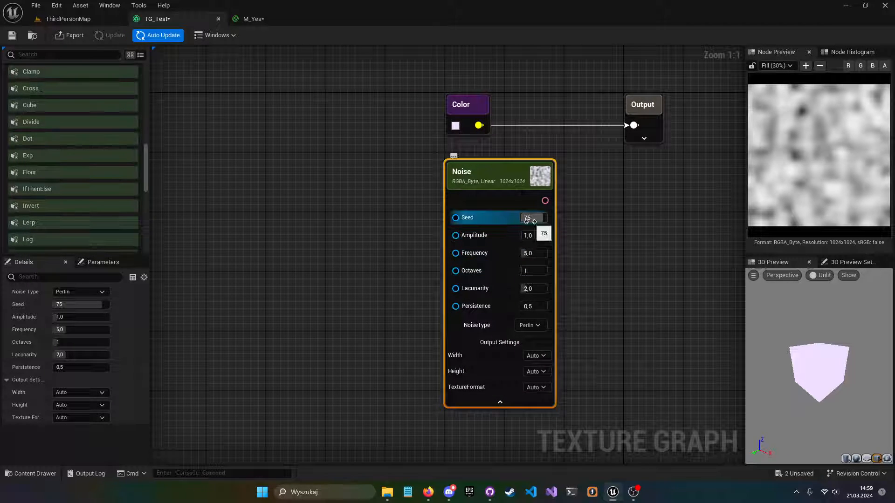
left_click_drag(535, 219, 527, 220)
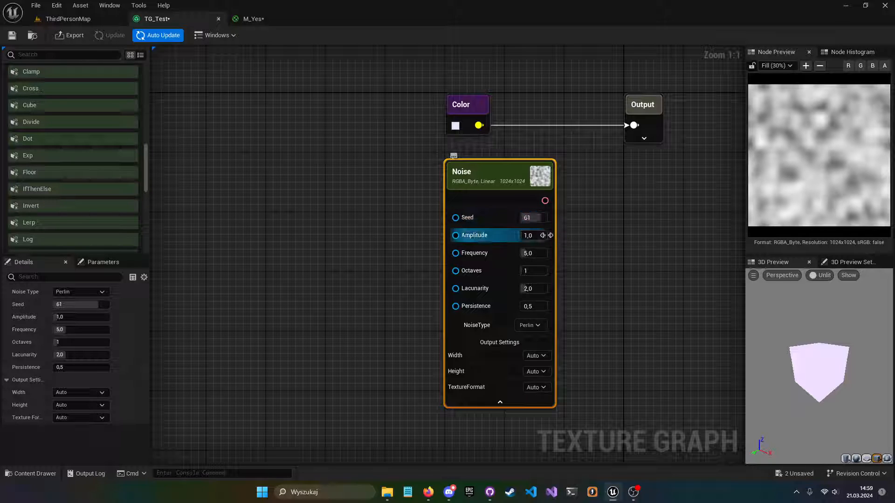
mouse_move(529, 253)
left_mouse_down()
mouse_move(537, 253)
mouse_move(527, 253)
left_mouse_up()
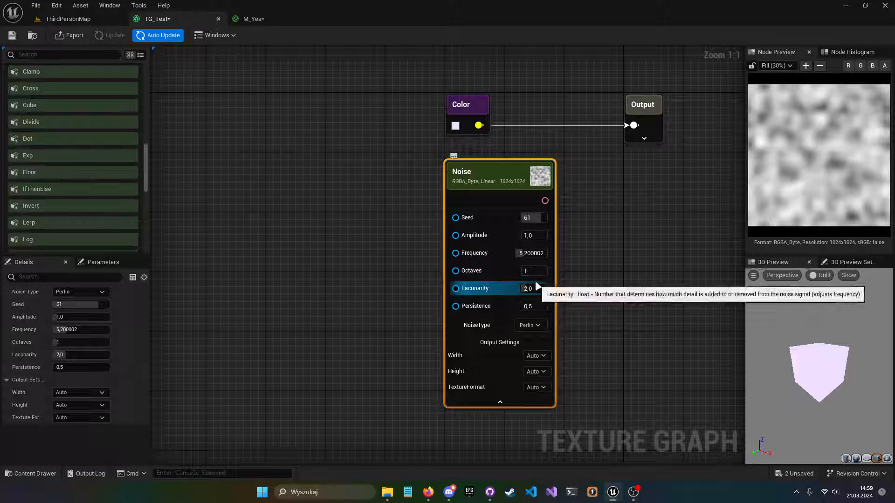
mouse_move(534, 285)
left_mouse_down()
mouse_move(526, 286)
mouse_move(534, 273)
left_mouse_up()
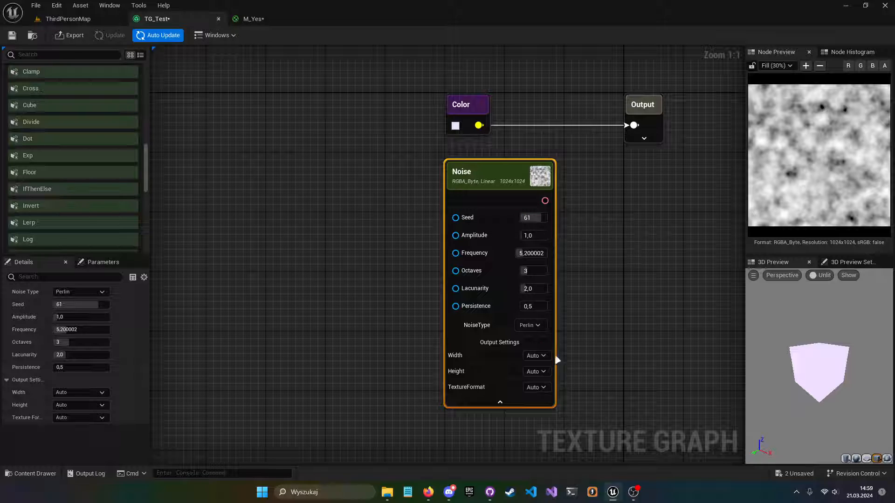
left_click_drag(489, 172, 488, 187)
right_click_drag(489, 186, 434, 205)
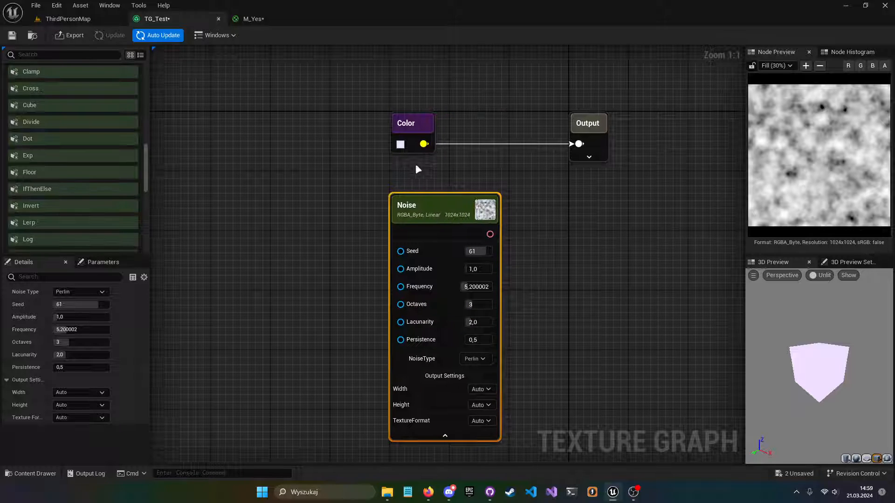
- Add a Multiply node with the Color output feeding A and the Noise output feeding B
left_click_drag(423, 144, 561, 178)
type("multi")
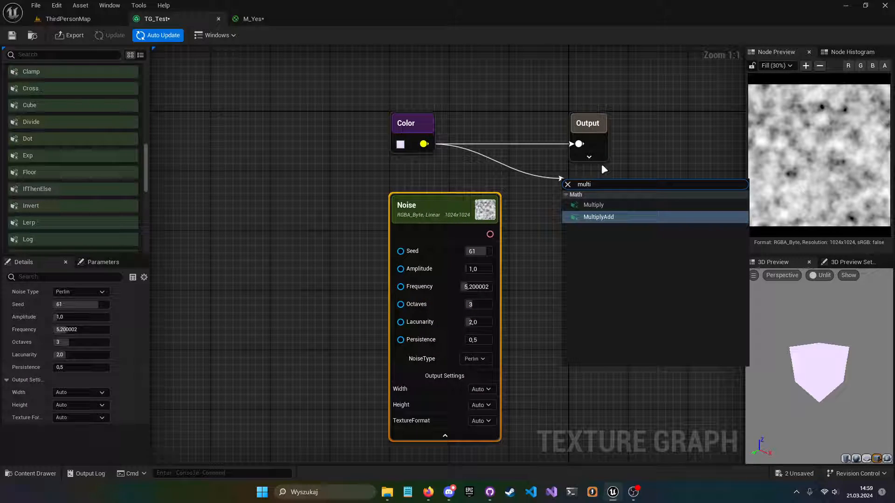
key("Up")
key("Return")
left_click_drag(490, 234, 571, 225)
- Connect the Multiply result to the Output node and arrange both nodes in a row beside the Color node
left_click_drag(603, 143, 709, 135)
right_click_drag(709, 135, 633, 139)
left_click_drag(583, 223, 694, 136)
right_click_drag(694, 135, 660, 166)
left_click_drag(495, 237, 502, 163)
mouse_move(667, 162)
left_mouse_down()
mouse_move(671, 148)
mouse_move(669, 157)
left_mouse_up()
right_click_drag(670, 160, 556, 136)
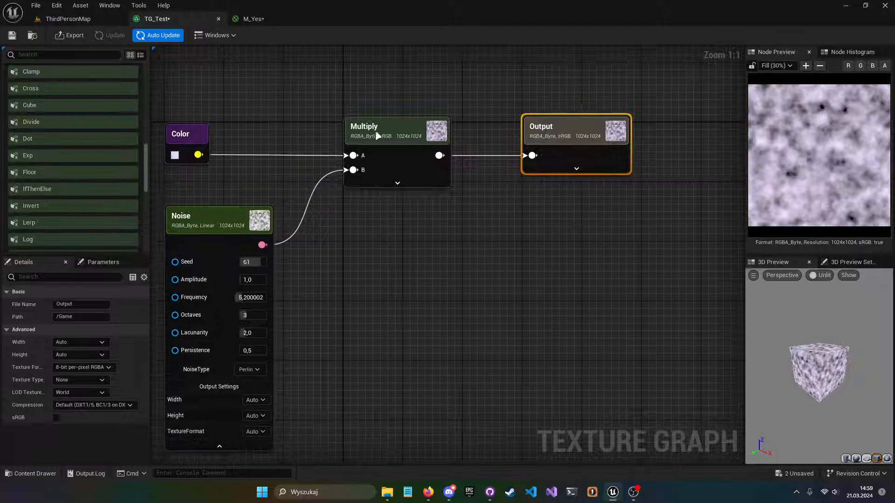
- Set the Color node to red with Hex sRGB FF0031FF and inspect the noise texture on the 3D preview cube
right_click_drag(294, 154, 437, 162)
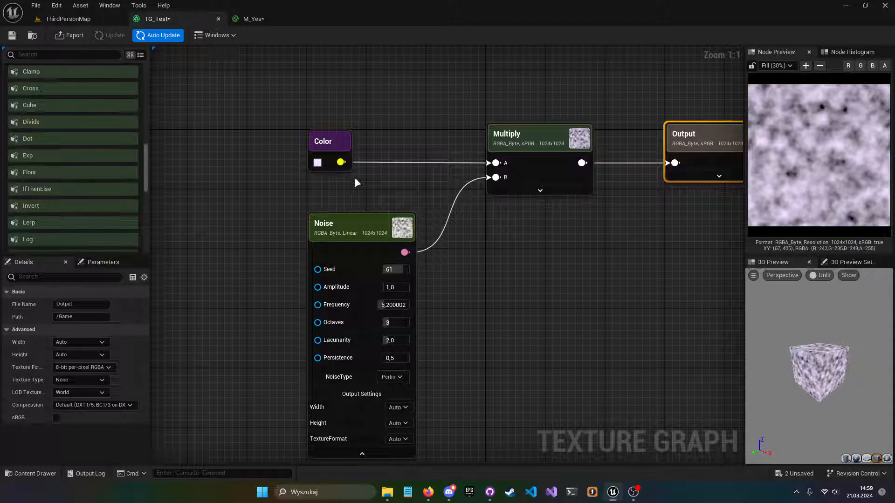
left_click(317, 162)
left_click(317, 162)
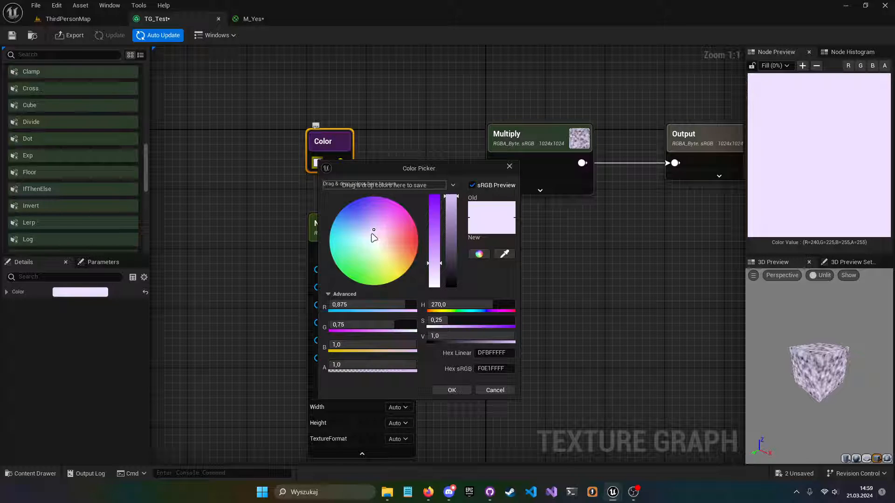
mouse_move(374, 238)
left_mouse_down()
mouse_move(396, 231)
mouse_move(425, 243)
left_mouse_up()
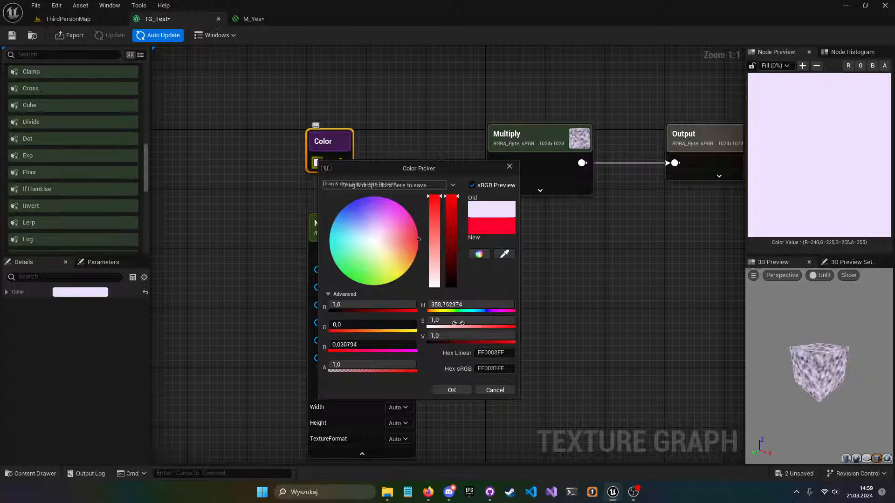
left_click(468, 389)
right_click_drag(579, 224, 469, 244)
right_click_drag(431, 151, 541, 101)
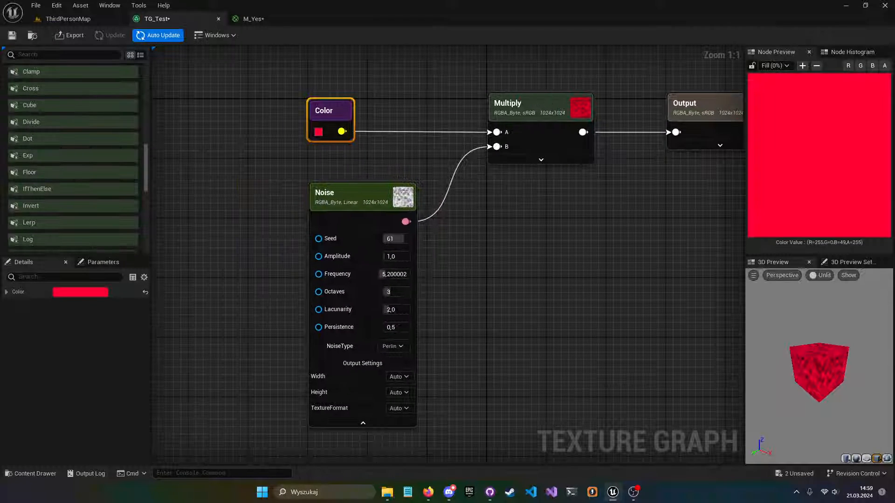
left_click_drag(819, 373, 794, 362)
scroll(819, 369, "up", 3)
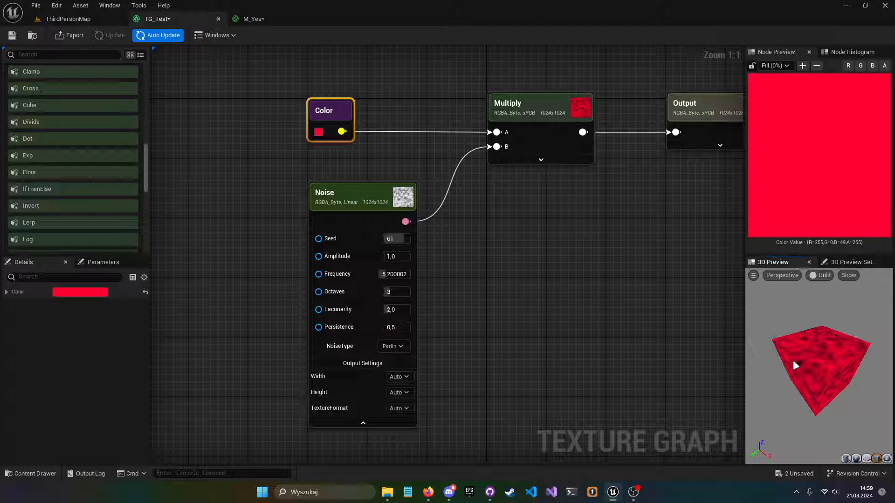
- Select the GetMaterialAttributes and If nodes in M_Yes and move them together slightly closer to the tex node's height
left_click(254, 18)
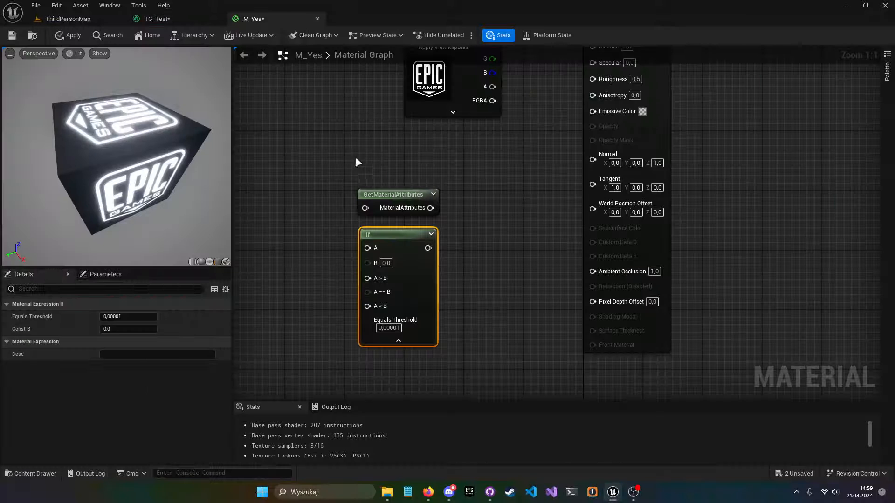
right_click_drag(353, 223, 541, 248)
left_click_drag(393, 254, 485, 340)
left_click_drag(481, 340, 466, 325)
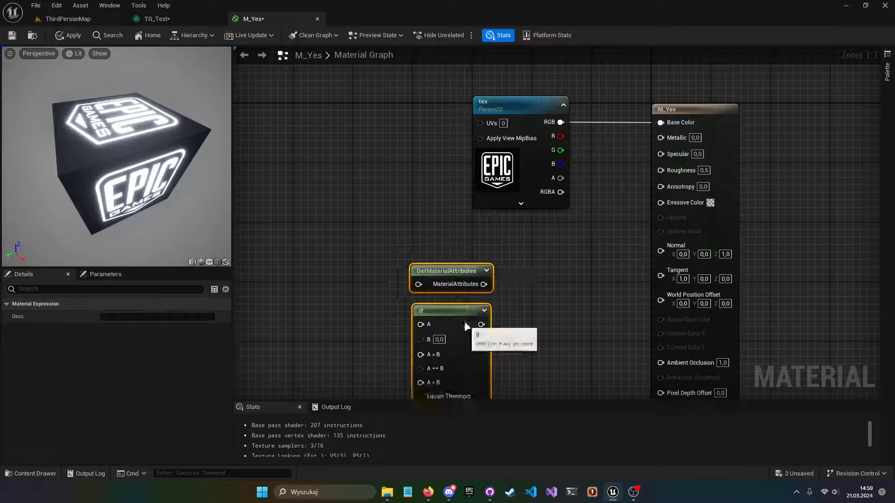
right_click_drag(383, 163, 233, 130)
- Export the Output of TG_Test as a texture and open the exported Output asset from the project's Content folder
left_click(146, 20)
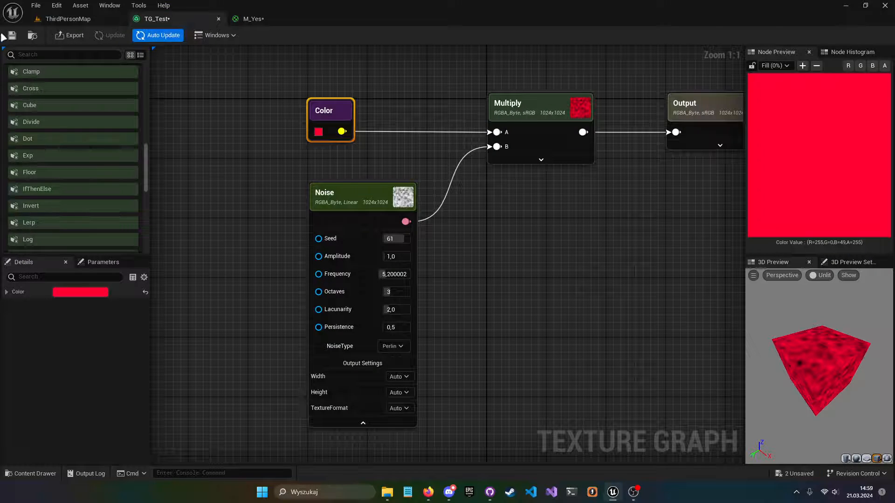
left_click(72, 35)
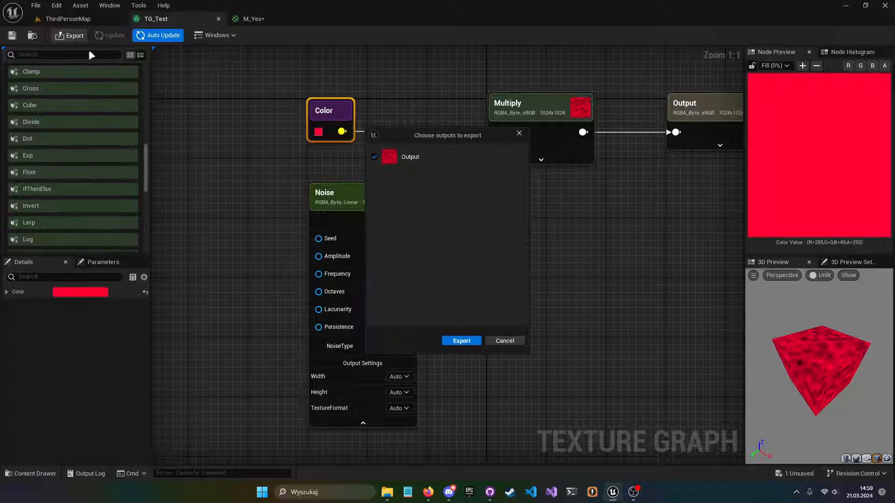
left_click(461, 341)
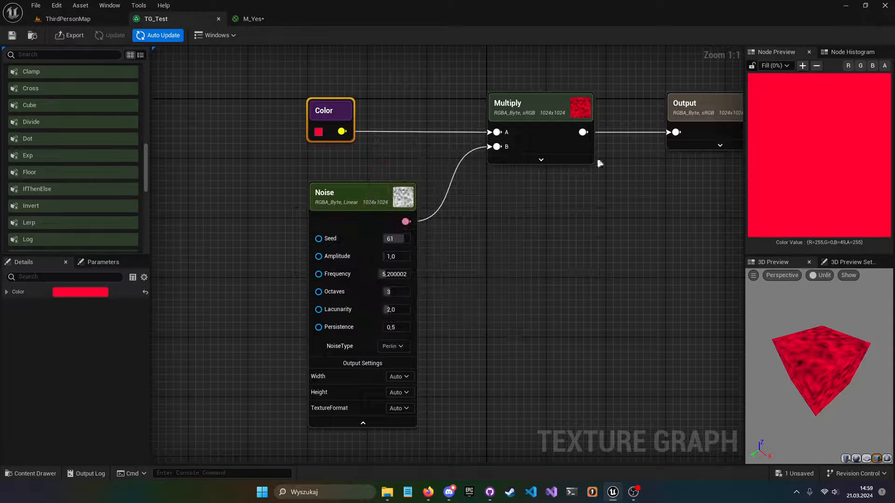
left_click(75, 19)
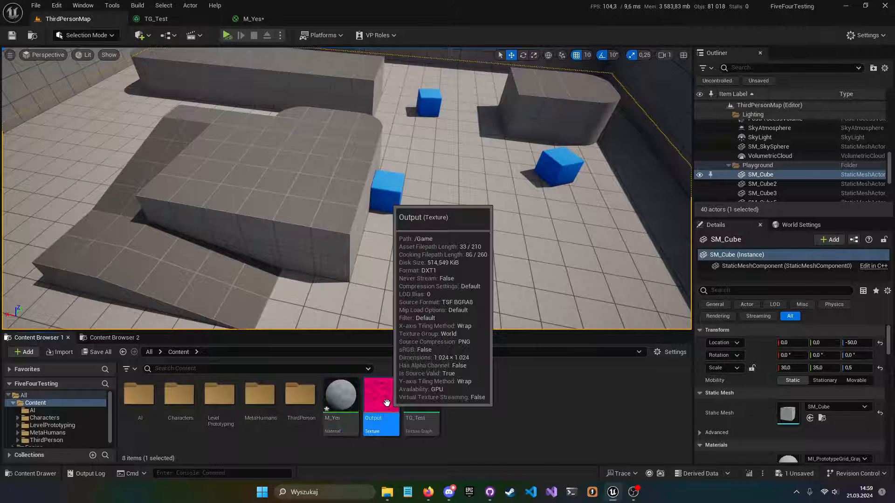
double_click(382, 396)
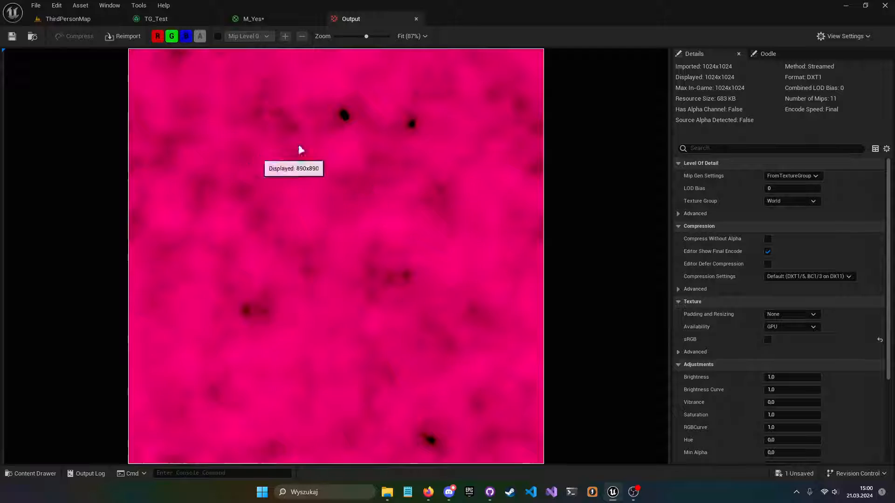
- Return to TG_Test and set the Color node to light blue with Hex sRGB 768FFFFF
left_click(269, 19)
left_click(158, 19)
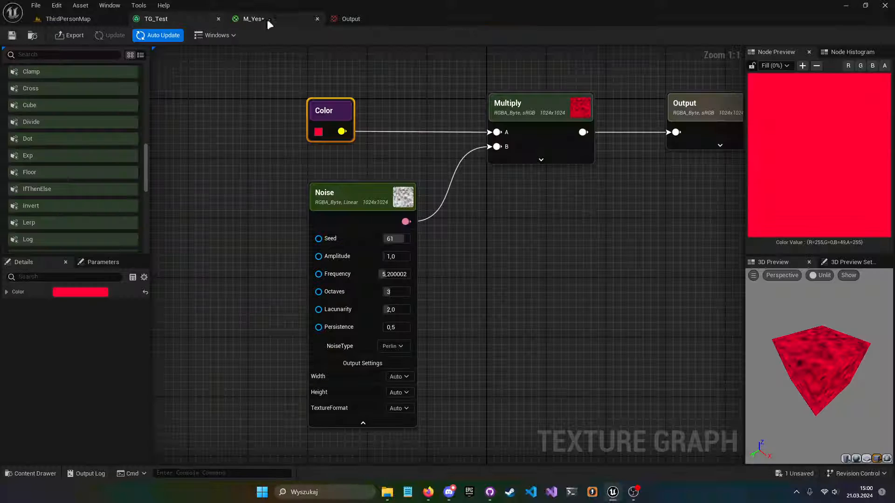
left_click(81, 293)
left_click_drag(124, 313, 115, 283)
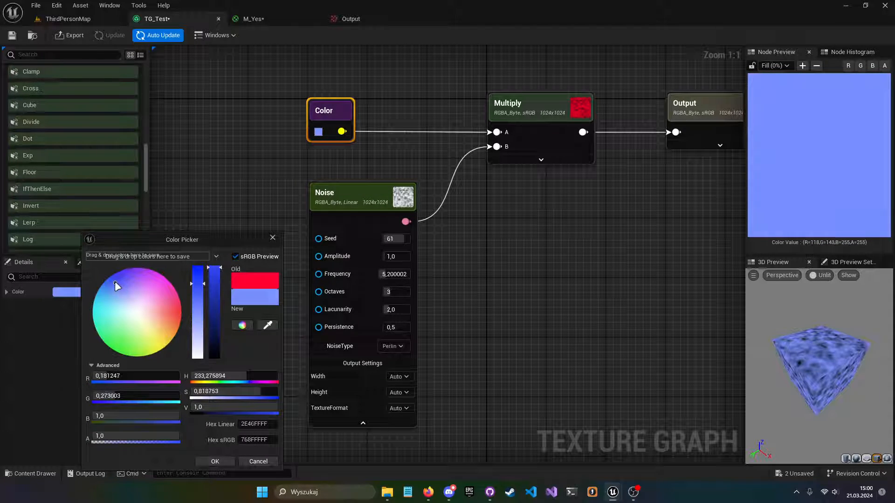
left_click(215, 461)
- Export the TG_Test output again and review the updated Output texture against the M_Yes material, closing the texture when done
left_click(70, 35)
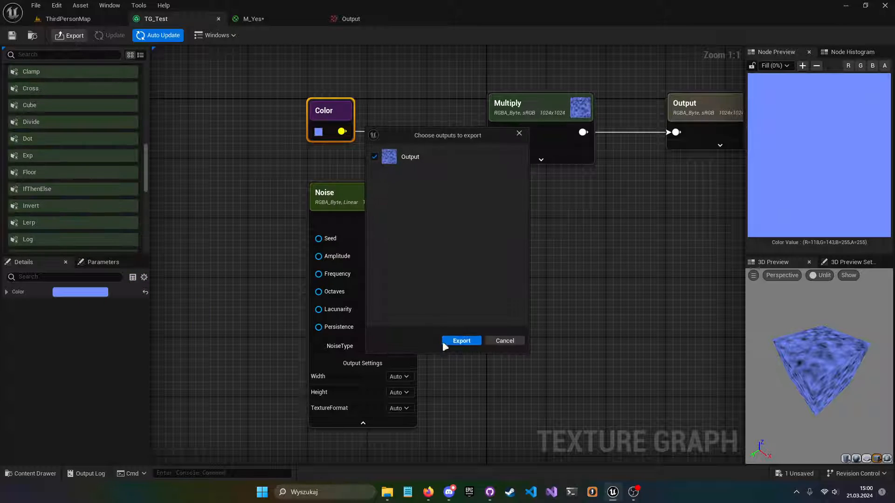
left_click(461, 341)
left_click(382, 15)
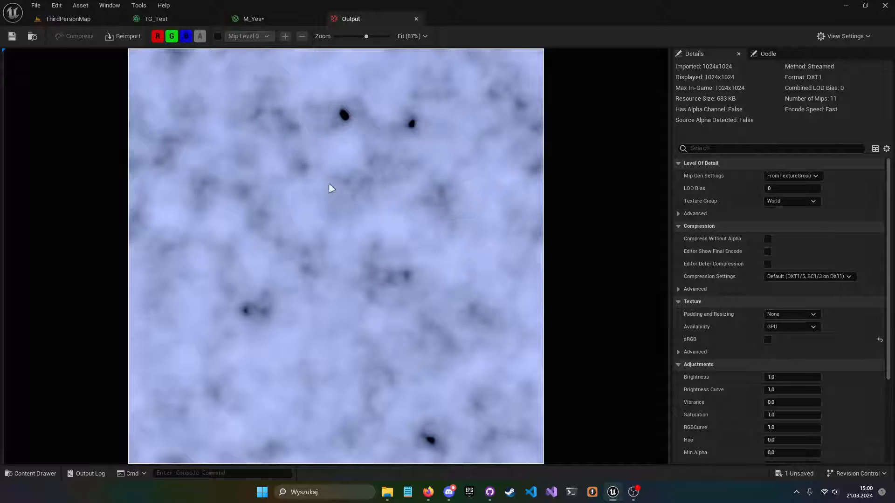
left_click(276, 18)
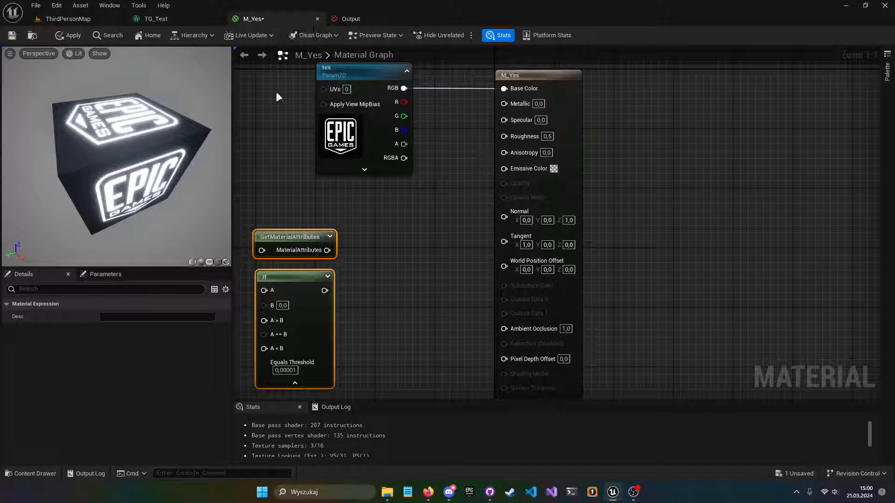
left_click(374, 15)
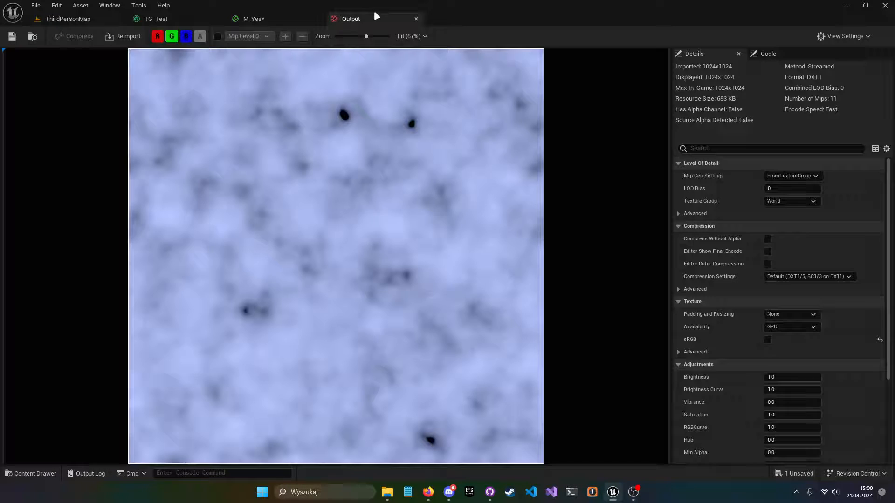
left_click(413, 18)
- Add a Material input node to the TG_Test graph below the Multiply node
left_click(180, 15)
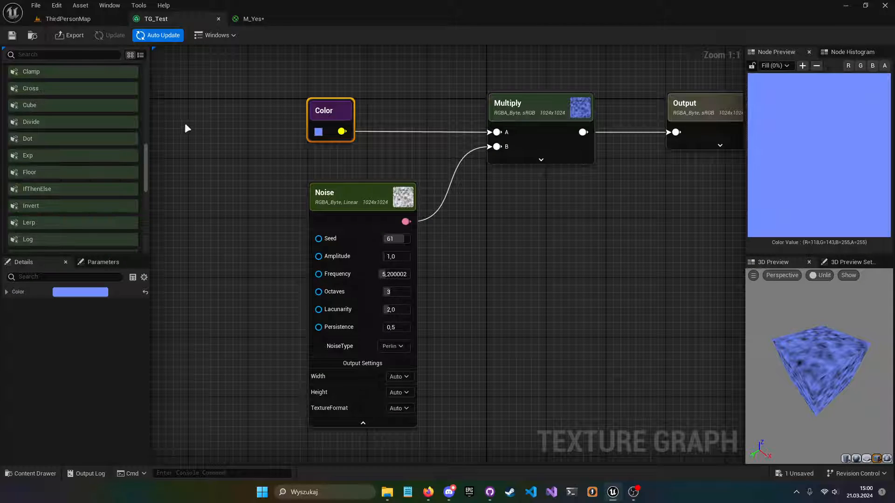
right_click_drag(208, 137, 258, 165)
right_click_drag(611, 263, 473, 237)
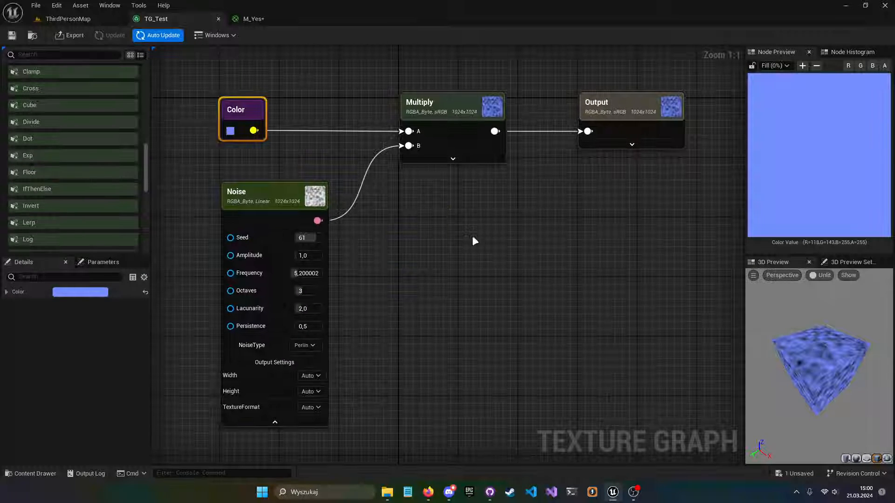
right_click(435, 225)
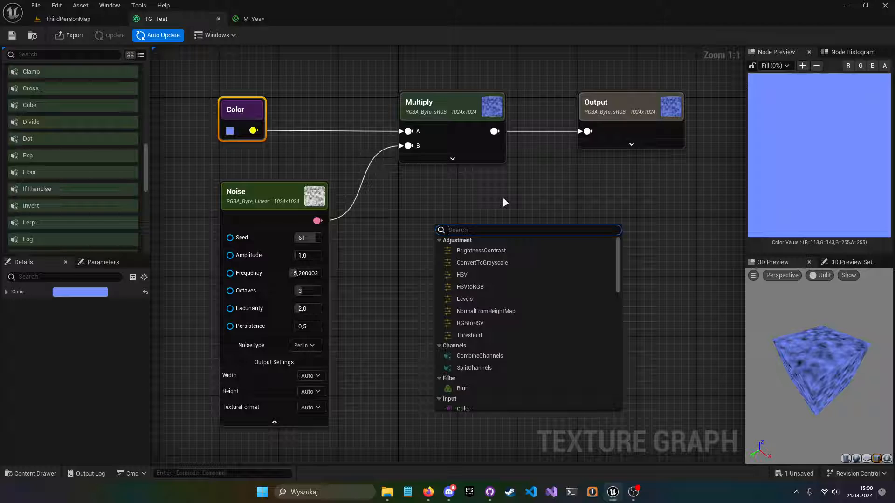
type("materi")
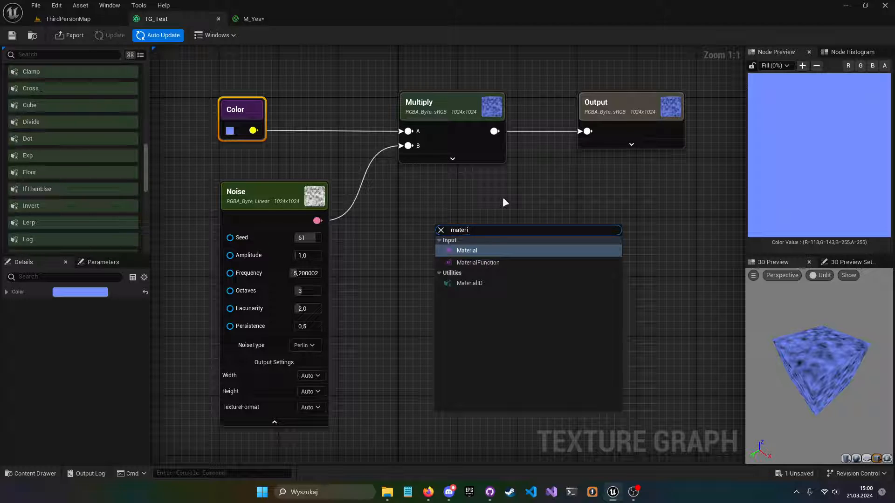
key("Return")
key("Return")
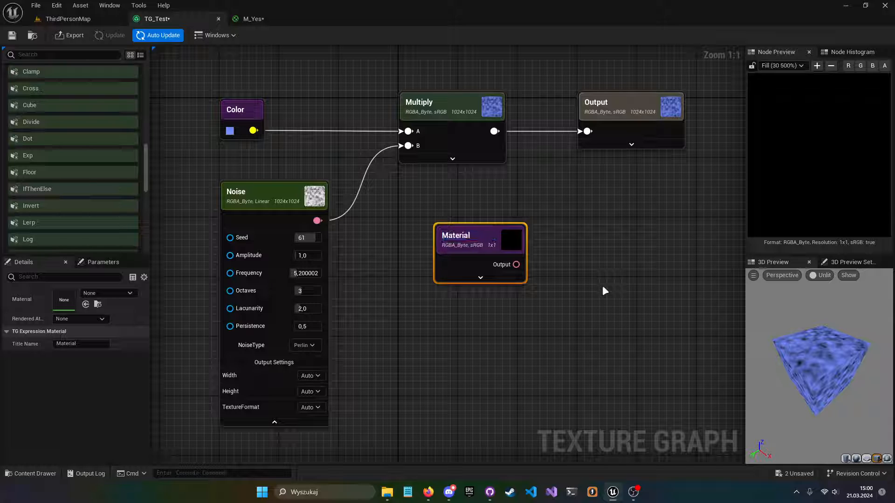
right_click(597, 279)
type("materi")
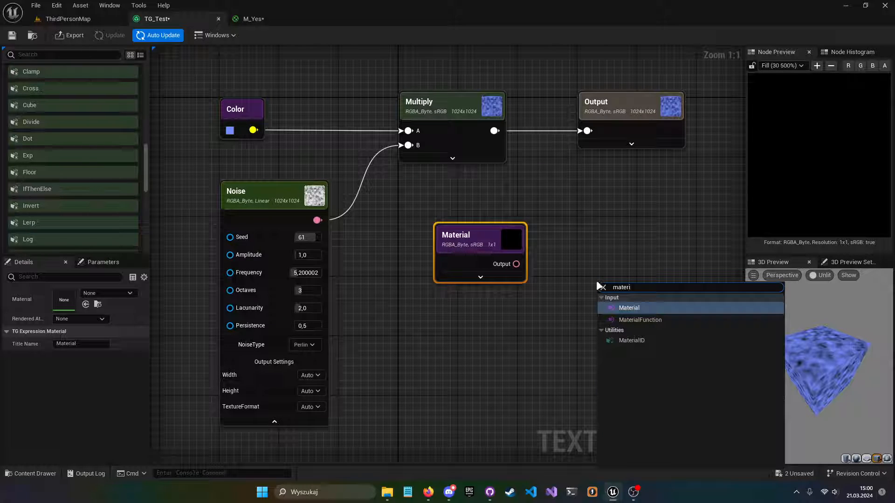
key("Return")
key("Return")
key("Delete")
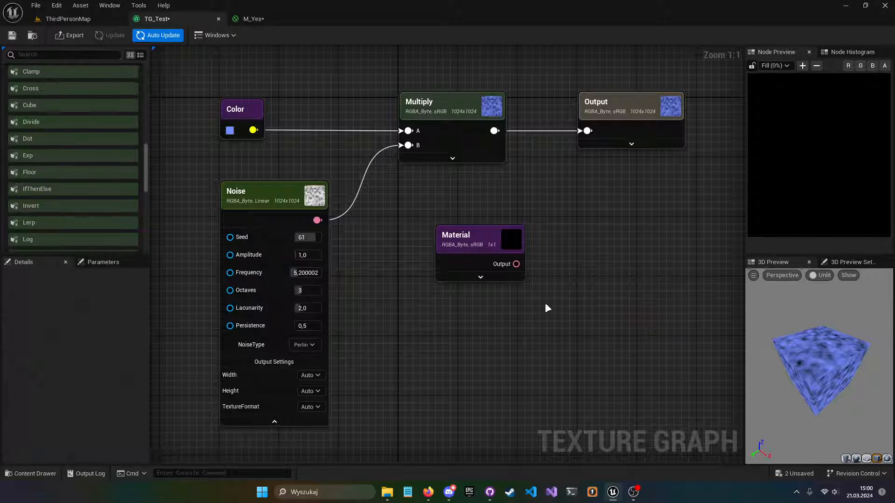
- Add a MaterialFunction input node to the TG_Test graph, below and to the right of the Material node
right_click(547, 308)
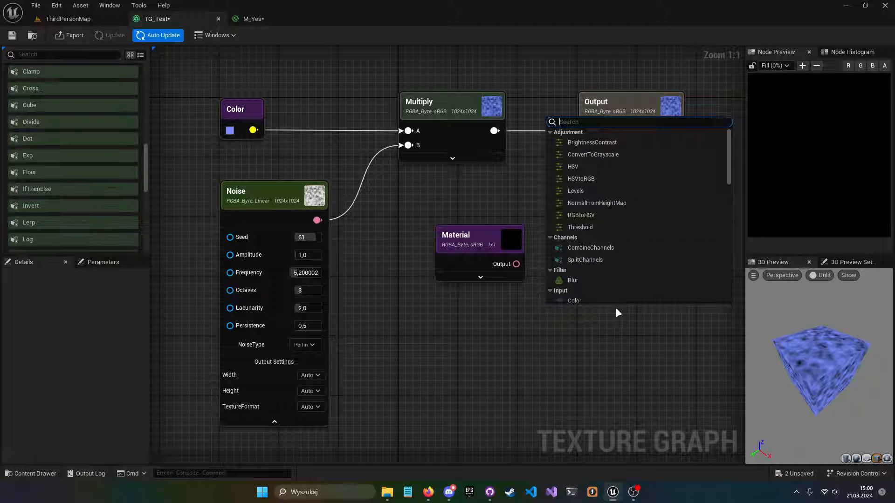
type("material")
key("Down")
key("Return")
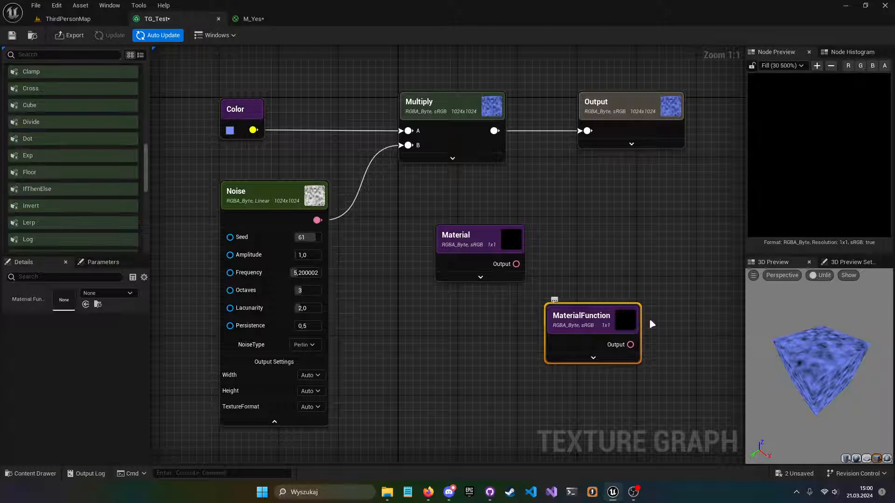
right_click_drag(622, 364, 519, 267)
- Expand the MaterialFunction node's settings, browse the available material functions and assign MF_Variation
left_click(503, 263)
left_click(577, 236)
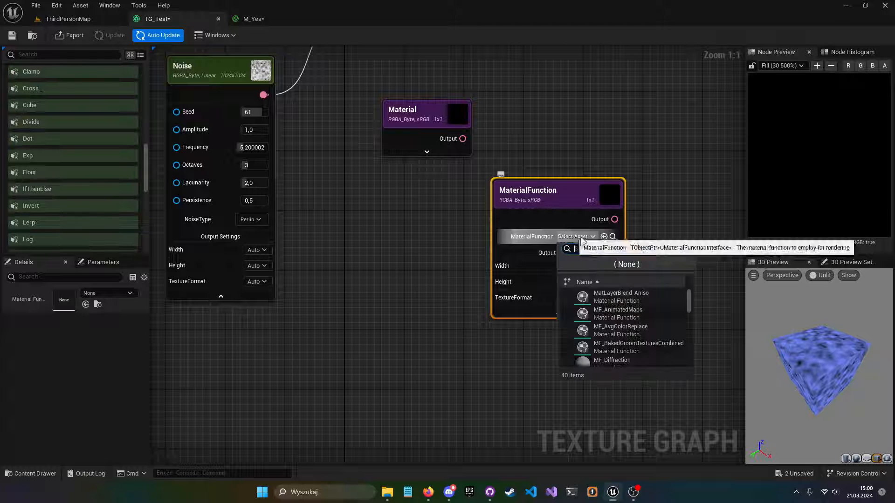
scroll(650, 322, "down", 6)
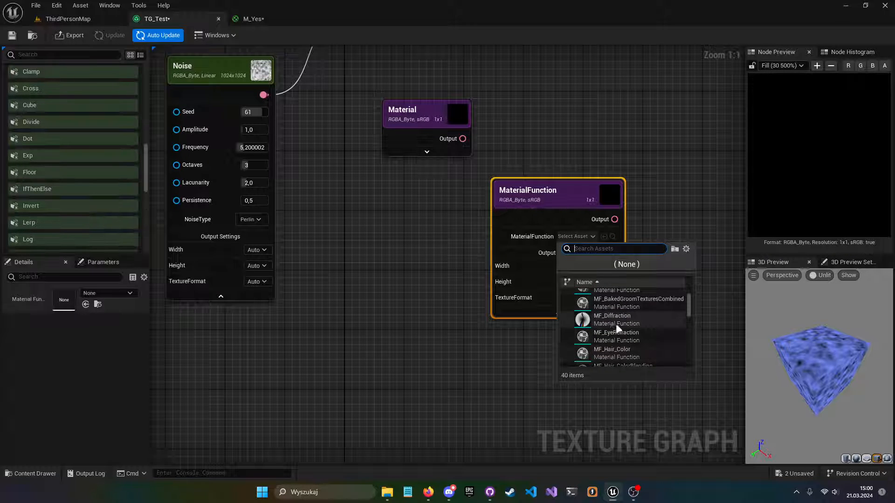
scroll(643, 326, "down", 4)
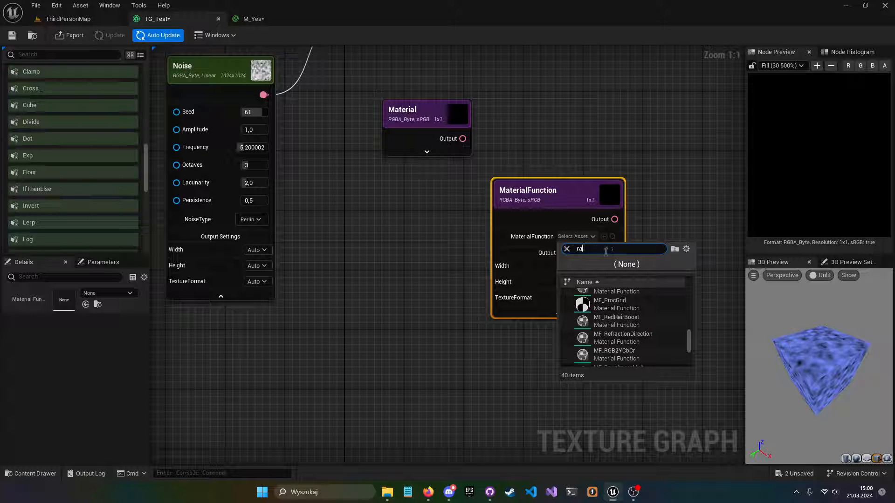
type("di")
key("BackSpace")
key("BackSpace")
key("BackSpace")
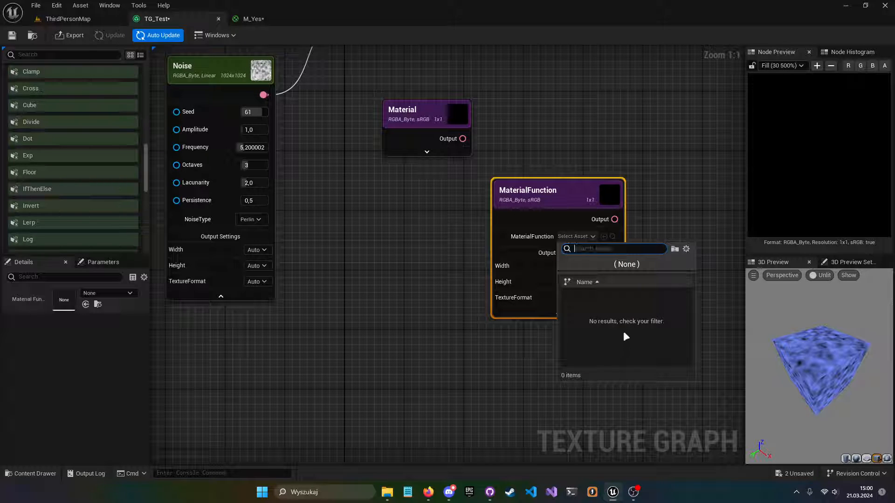
scroll(643, 329, "down", 5)
scroll(643, 336, "up", 2)
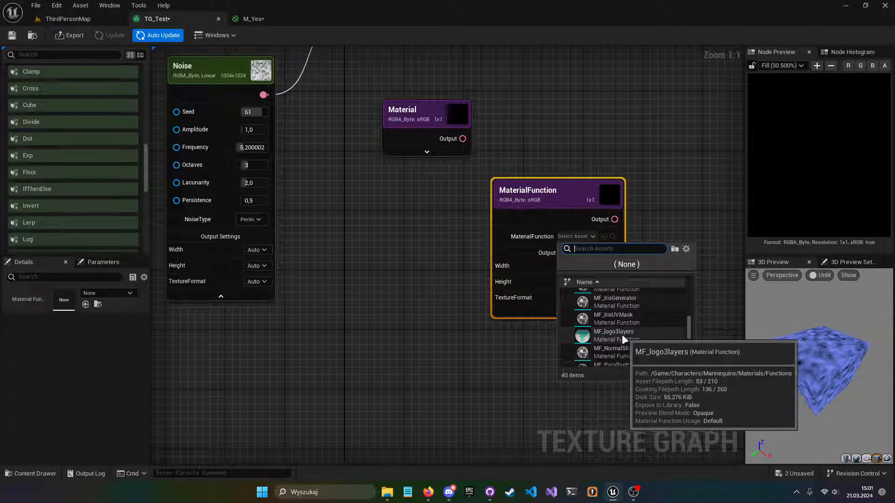
scroll(643, 335, "down", 4)
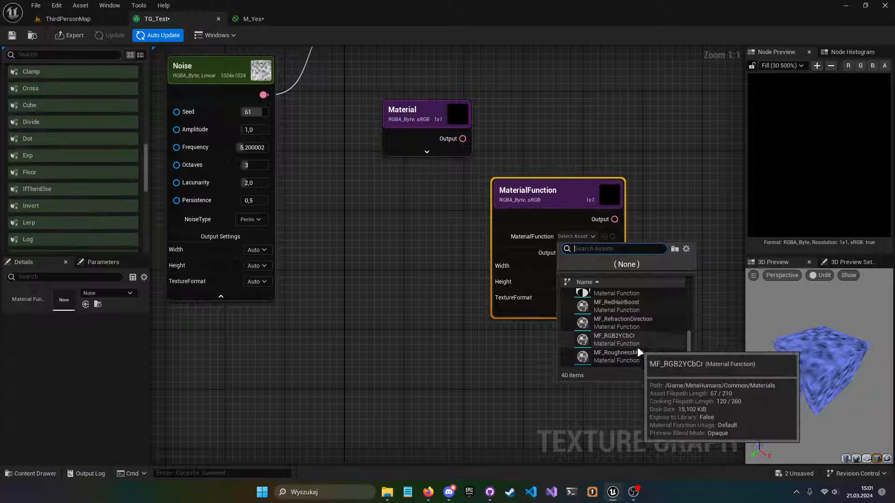
scroll(646, 345, "down", 2)
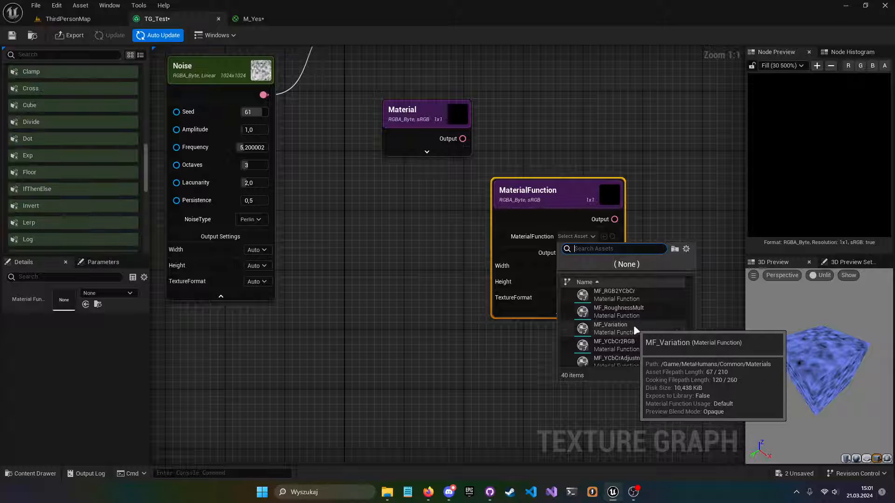
left_click(635, 329)
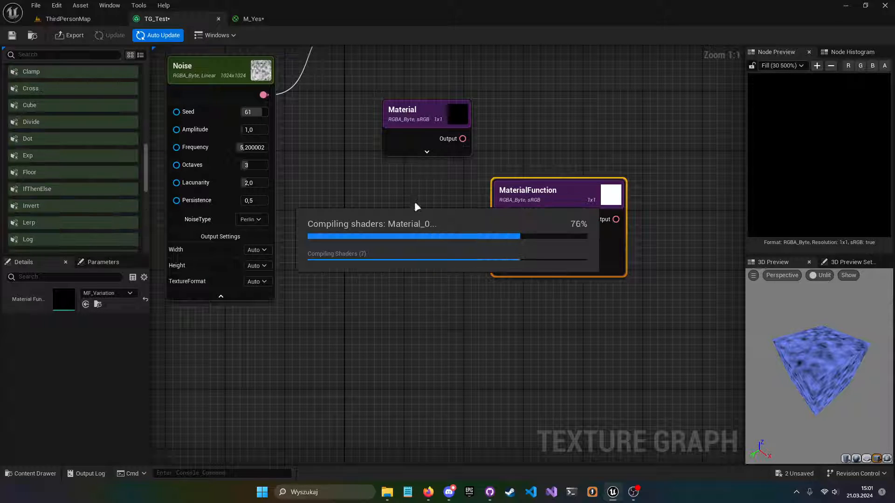
- Spread out the two input nodes so that the MaterialFunction node sits to the right of the Material node
right_click_drag(413, 206, 462, 226)
left_click_drag(620, 211, 541, 203)
right_click_drag(539, 243, 524, 242)
right_click_drag(412, 258, 447, 254)
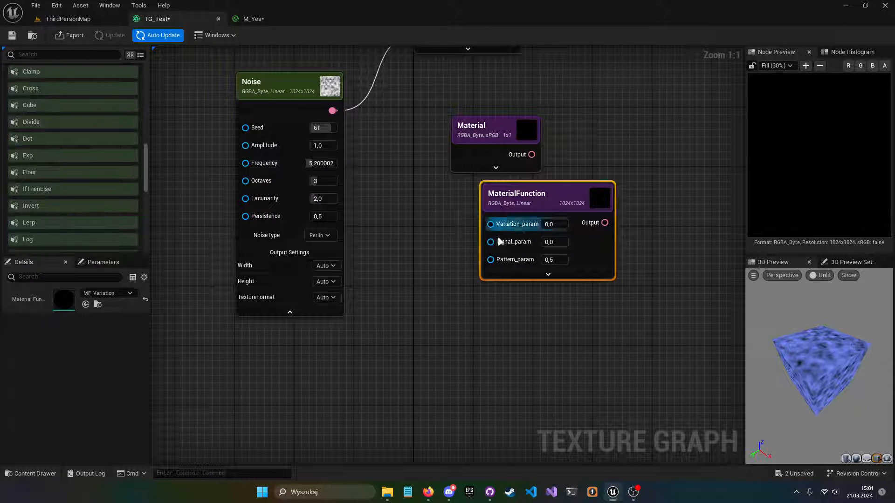
right_click_drag(535, 279, 426, 299)
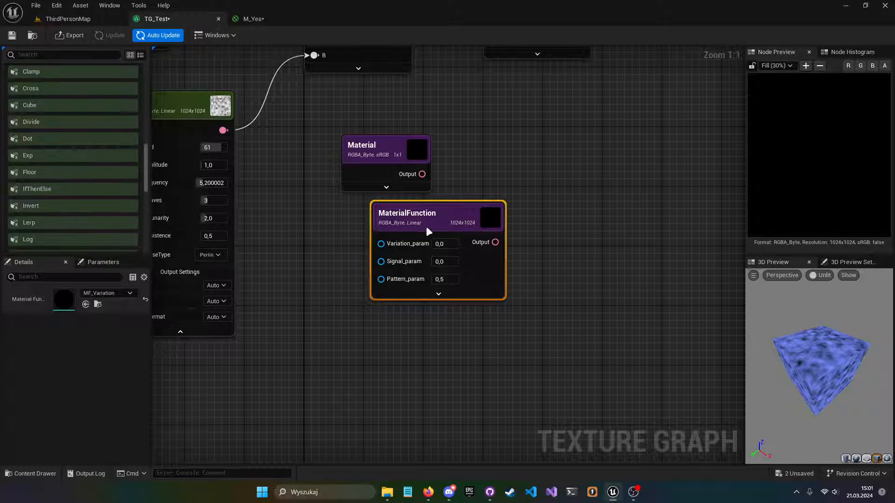
left_click_drag(429, 231, 573, 202)
left_click_drag(373, 158, 396, 189)
- Expand the Material node's settings, and switch to the M_Yes material to save it
left_click(410, 217)
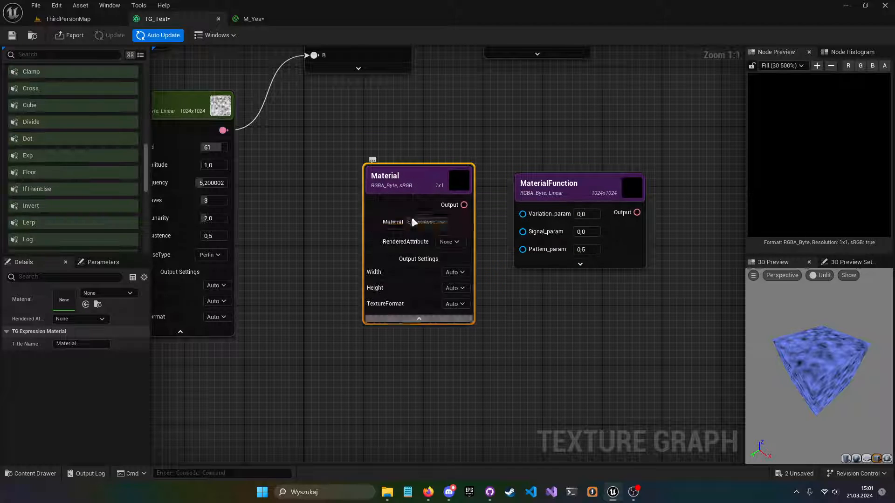
left_click(289, 19)
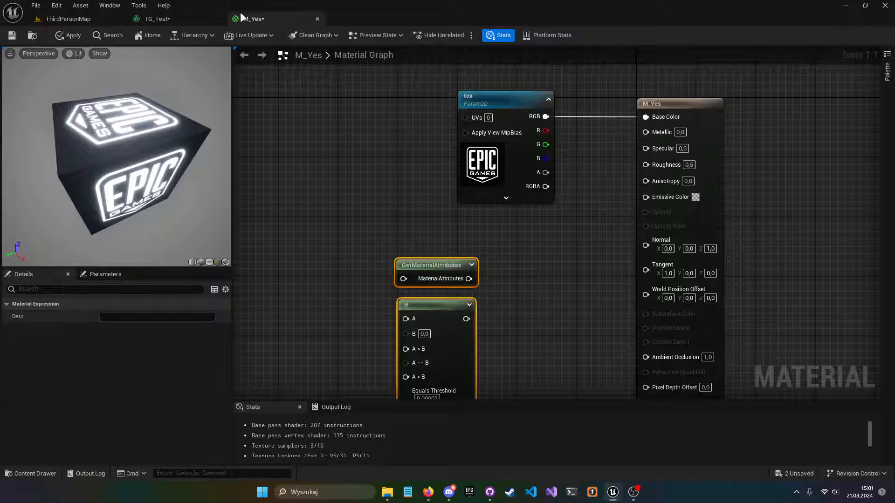
left_click(12, 35)
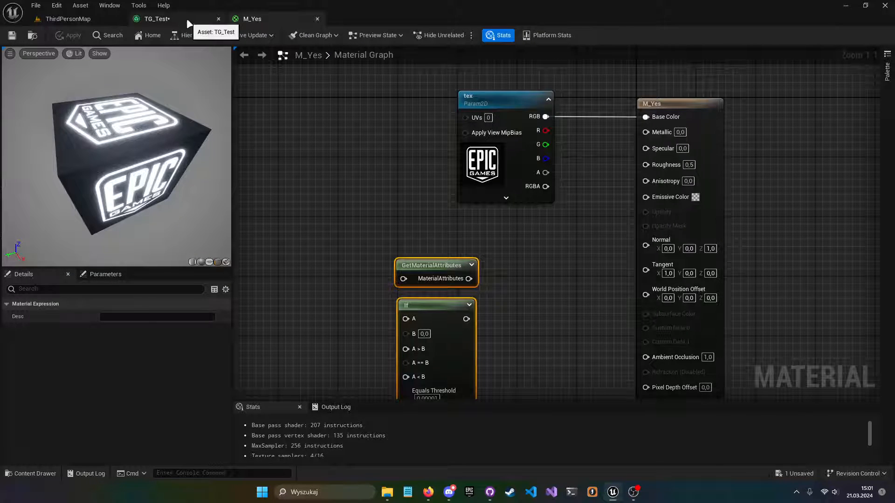
- Return to TG_Test and assign M_Yes as the Material node's material
left_click(189, 24)
left_click(424, 222)
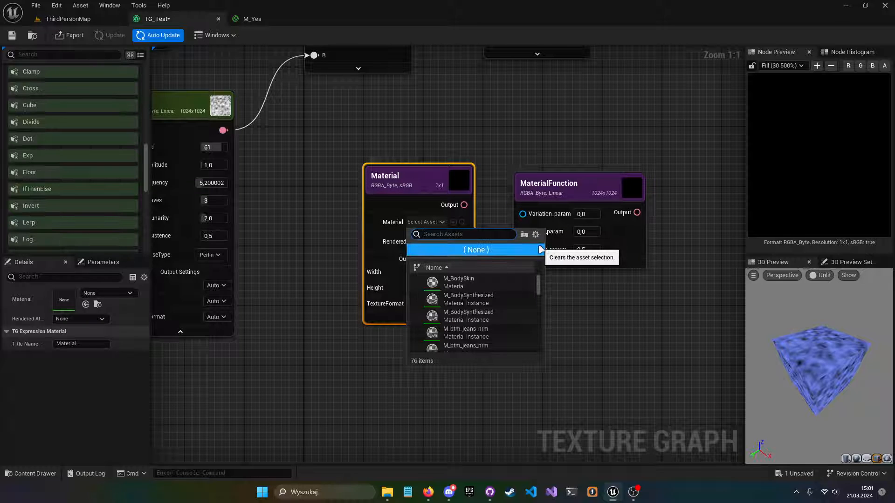
type("M_yes")
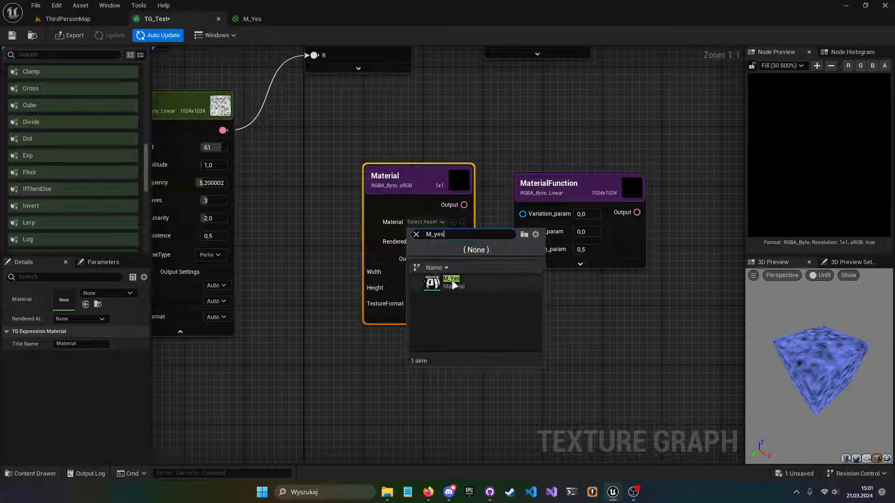
left_click(453, 285)
- Move the Material node up to just below the Multiply node
right_click_drag(328, 315, 424, 302)
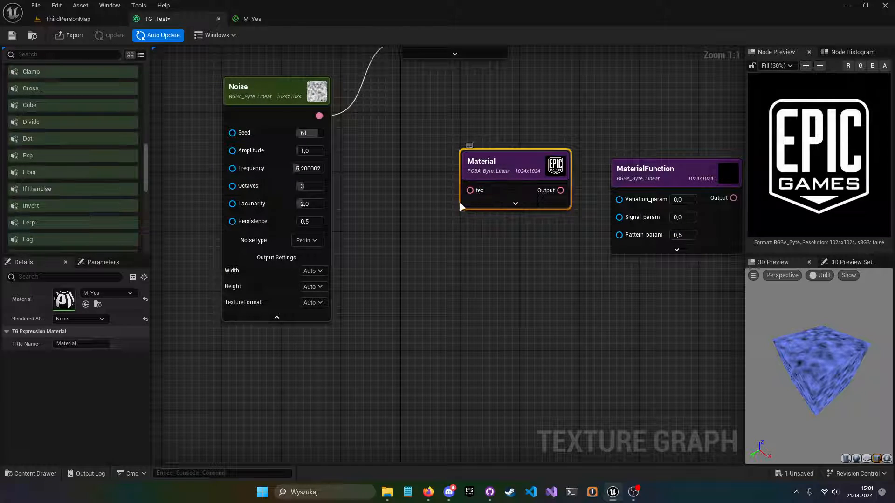
right_click_drag(439, 145, 484, 257)
left_click_drag(556, 289, 571, 319)
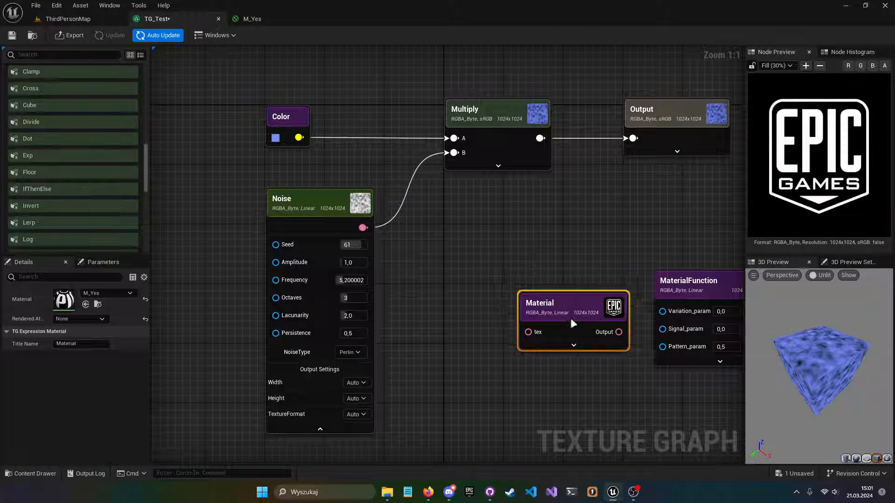
right_click_drag(596, 262, 469, 212)
left_click_drag(452, 265, 445, 183)
right_click_drag(481, 90, 410, 183)
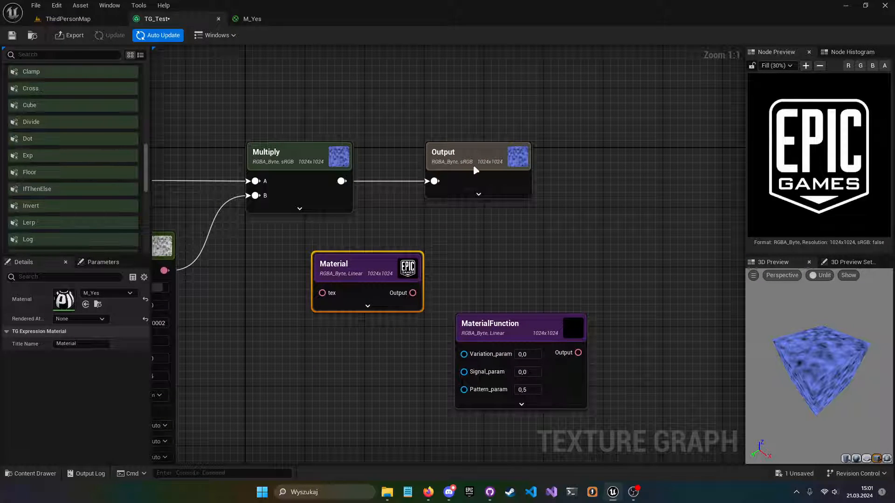
- Move the Output node farther right from Multiply, and place the MaterialFunction node directly beneath the Material node
left_click_drag(476, 170, 565, 177)
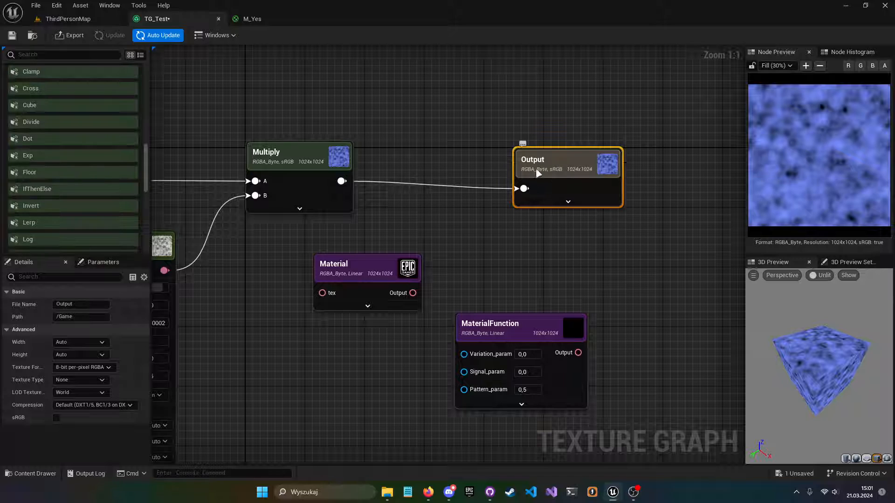
right_click_drag(572, 165, 597, 153)
left_click_drag(597, 153, 568, 145)
right_click_drag(451, 272, 459, 221)
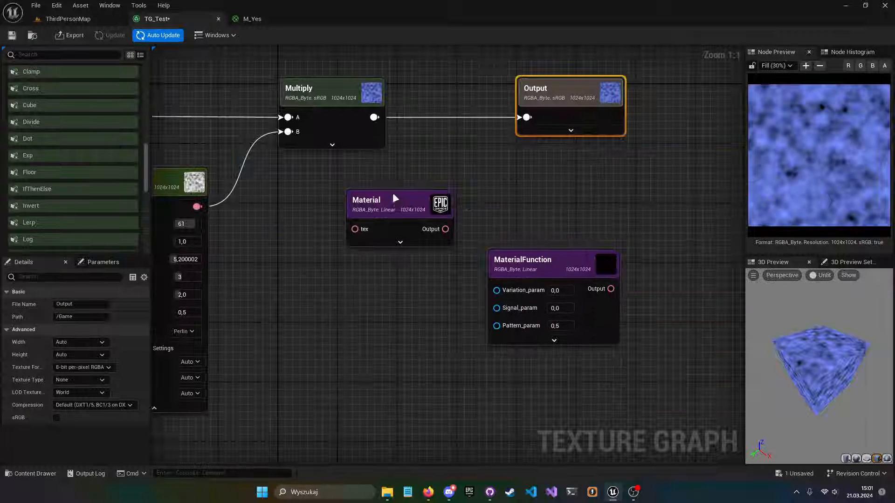
left_click_drag(552, 271, 411, 286)
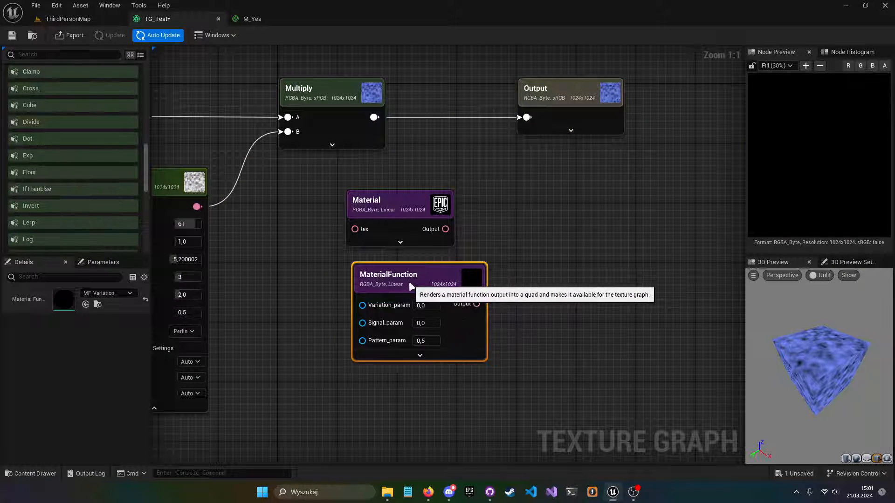
- Add a TextureGraph input node from the Input category and position it below and to the left of the MaterialFunction node
right_click_drag(400, 300, 685, 279)
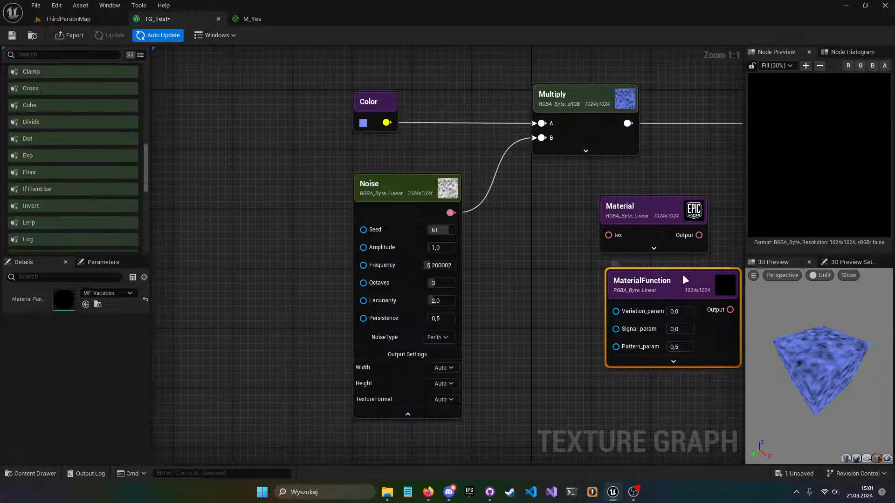
right_click_drag(587, 245, 366, 223)
scroll(72, 182, "up", 5)
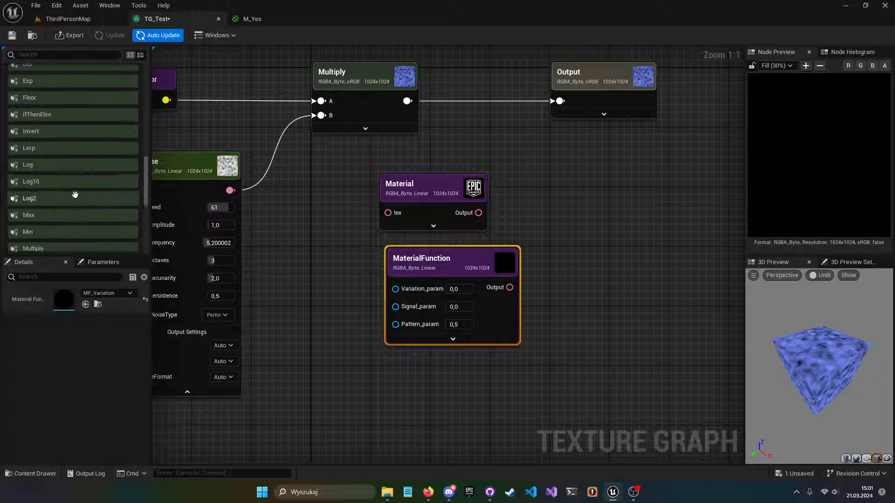
scroll(51, 156, "up", 5)
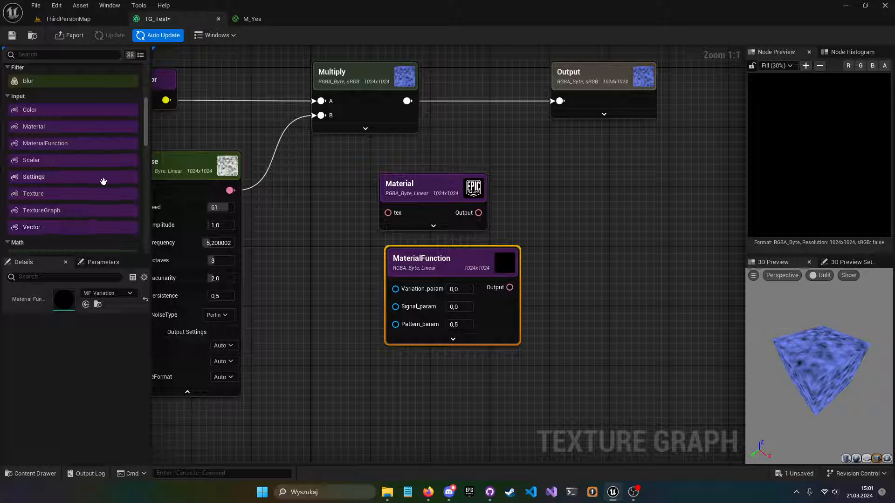
right_click_drag(274, 230, 489, 247)
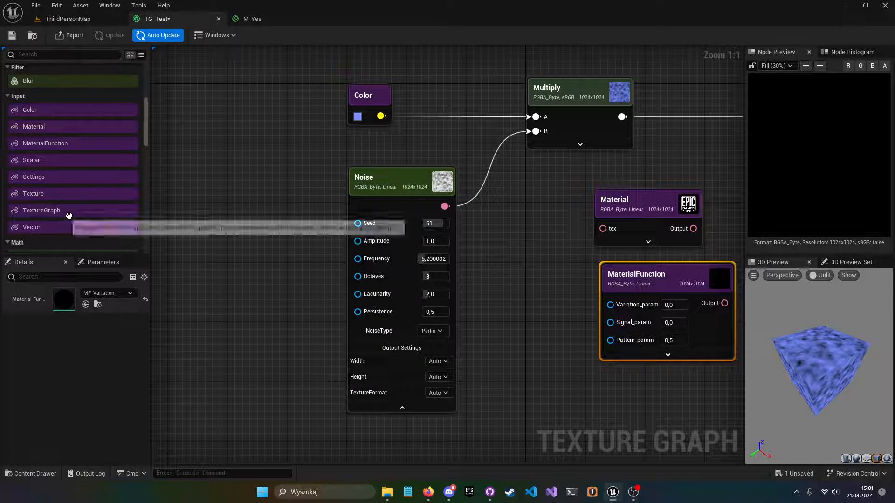
left_click_drag(68, 214, 526, 320)
right_click_drag(526, 320, 392, 231)
left_click_drag(417, 240, 414, 275)
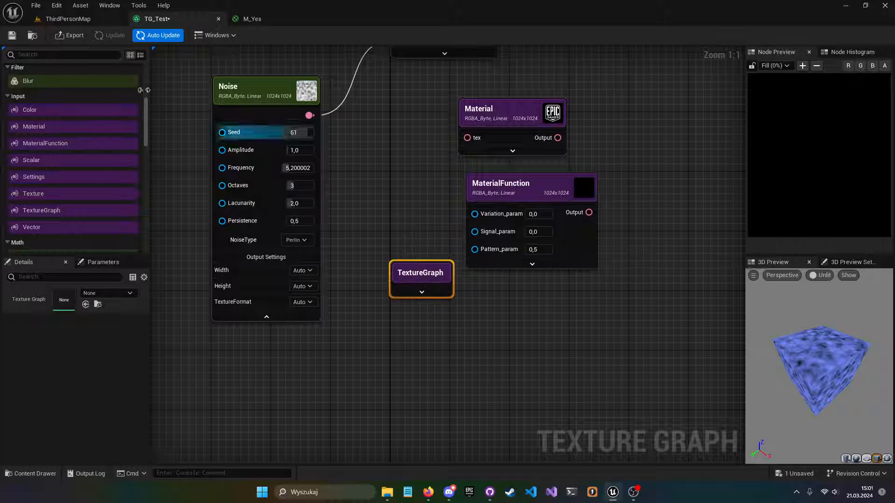
- Create a Texture Graph asset named TG_Second in the project's Content folder and open it
left_click(57, 6)
left_click(40, 20)
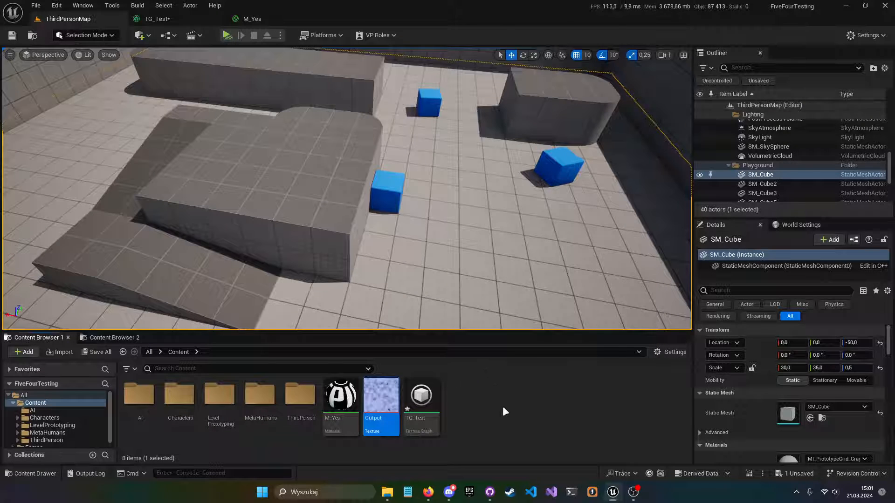
right_click(502, 407)
scroll(592, 298, "down", 2)
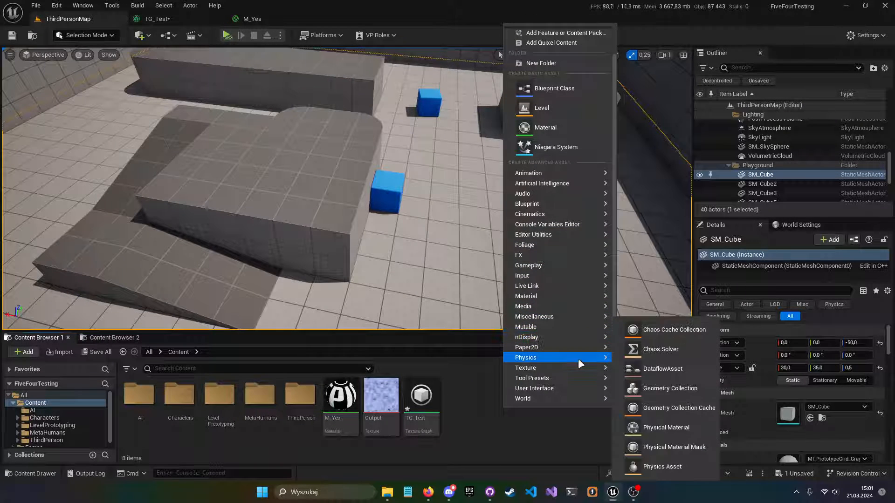
mouse_move(581, 368)
left_click(677, 433)
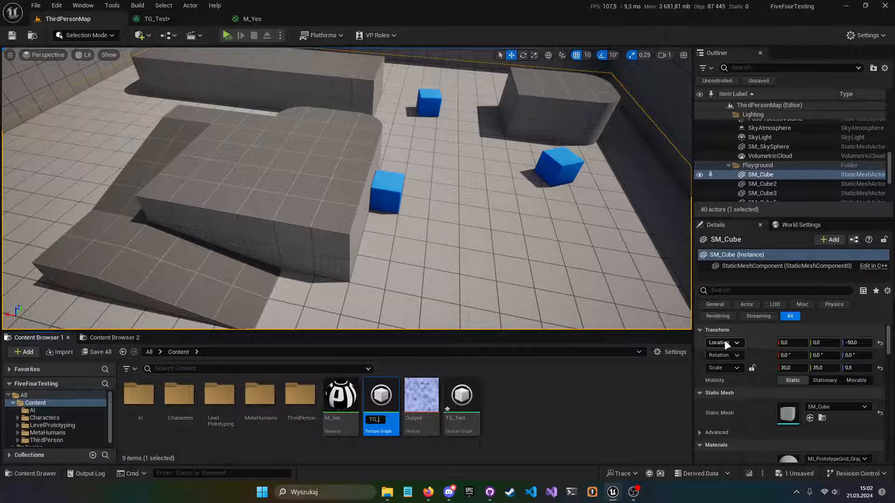
type("TG_Second")
key("Return")
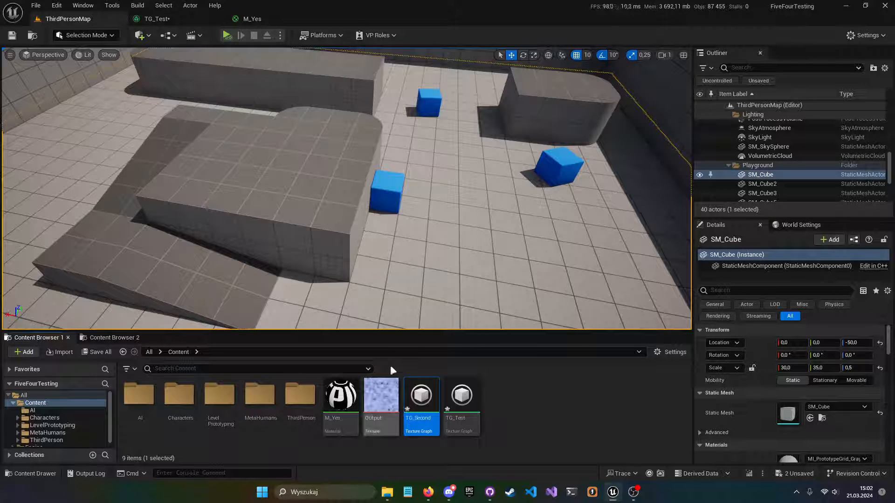
double_click(411, 400)
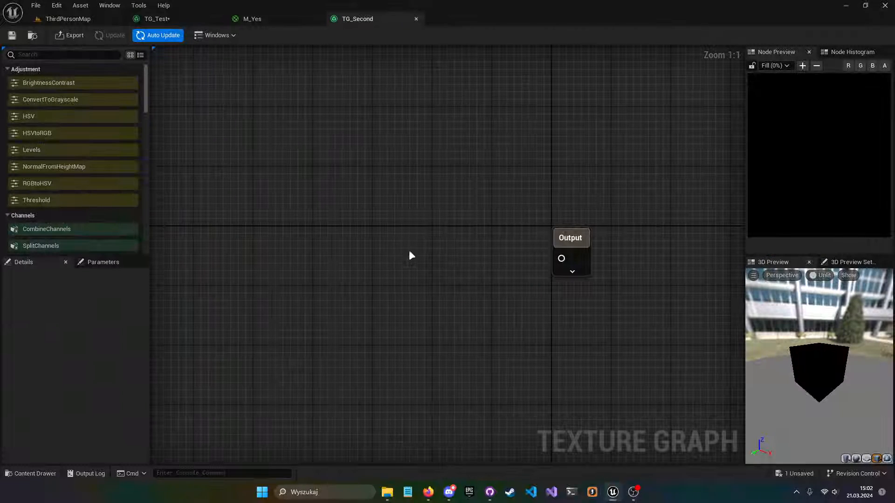
scroll(46, 186, "down", 3)
scroll(55, 216, "down", 2)
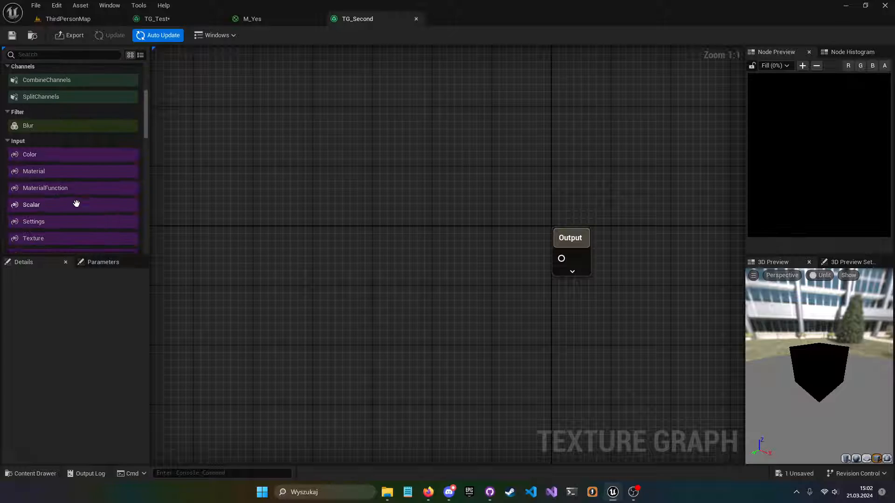
left_click_drag(74, 201, 409, 240)
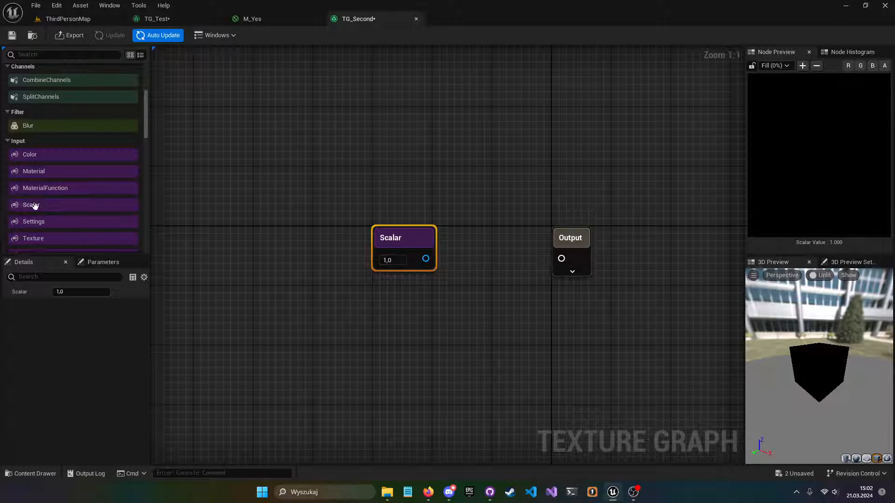
scroll(66, 227, "down", 2)
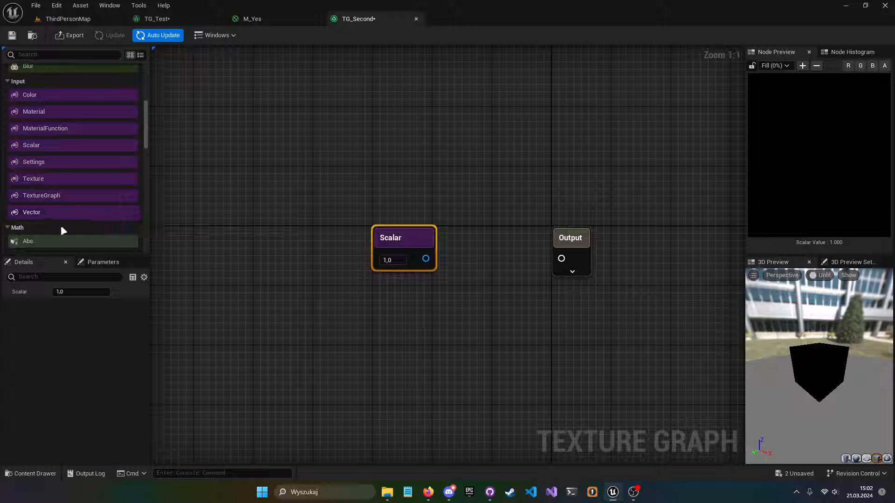
scroll(70, 213, "down", 2)
scroll(88, 205, "down", 1)
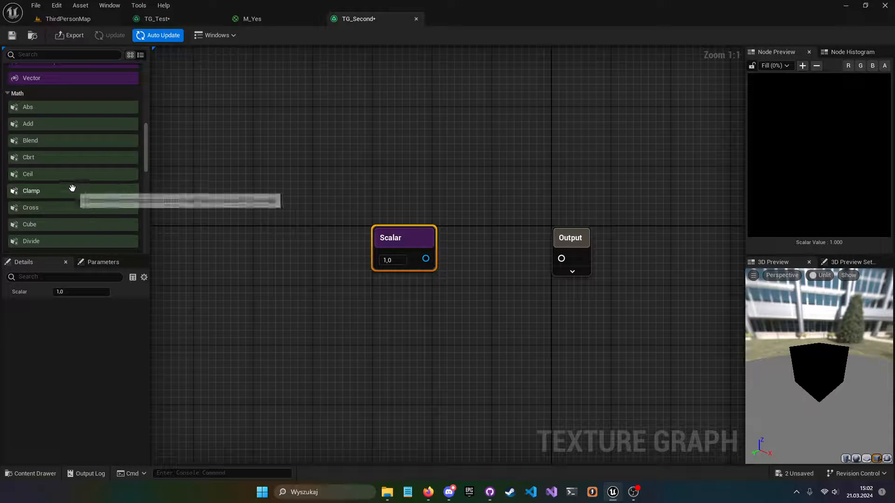
scroll(77, 187, "up", 4)
scroll(82, 182, "up", 4)
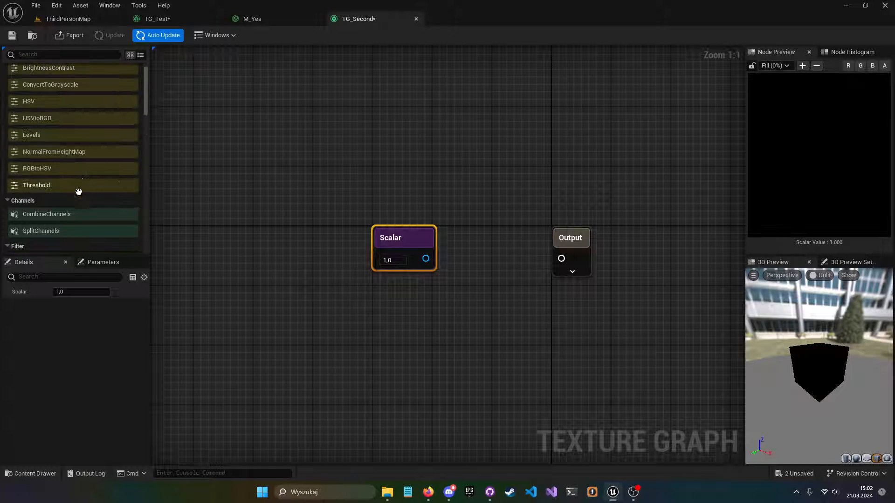
scroll(72, 201, "down", 2)
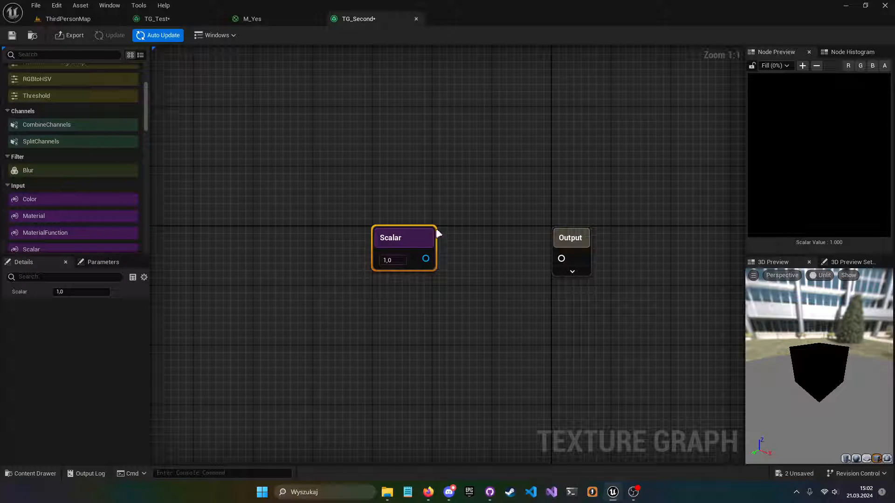
key("Delete")
- Add a Vector input node left of the Output node and move Output farther right to make room between them
scroll(70, 170, "up", 2)
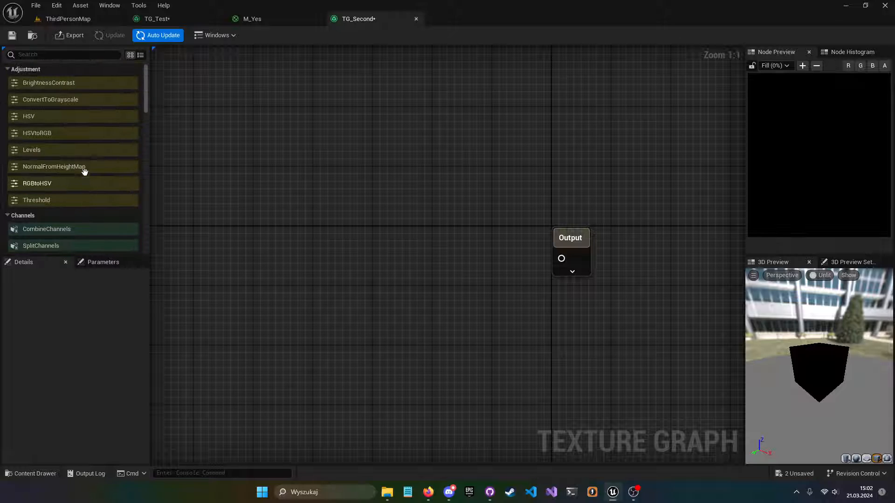
scroll(75, 154, "down", 2)
scroll(89, 184, "down", 3)
scroll(77, 170, "up", 5)
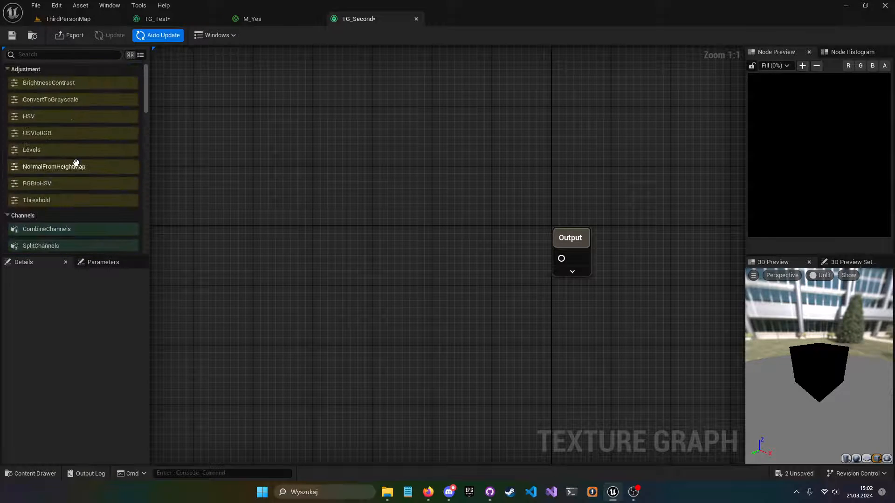
scroll(77, 189, "down", 5)
scroll(69, 186, "up", 1)
scroll(62, 200, "down", 1)
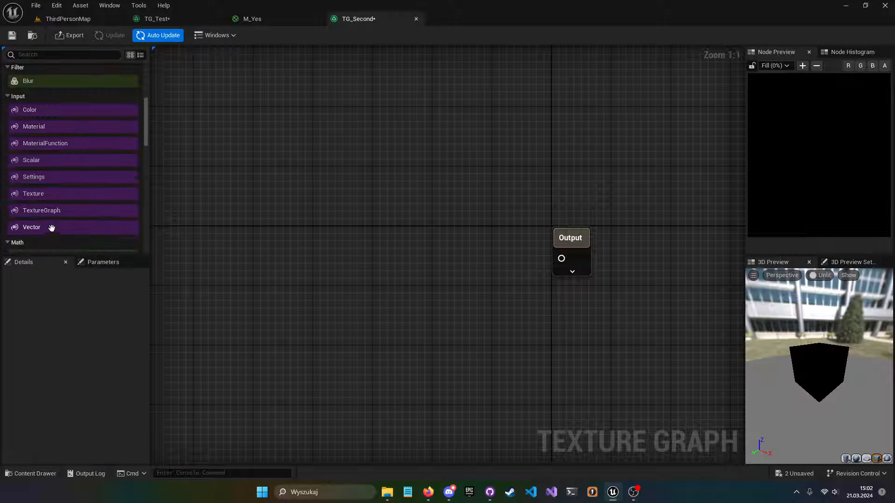
left_click_drag(52, 228, 364, 202)
left_click_drag(456, 197, 415, 227)
right_click_drag(432, 217, 374, 199)
left_click_drag(515, 221, 632, 222)
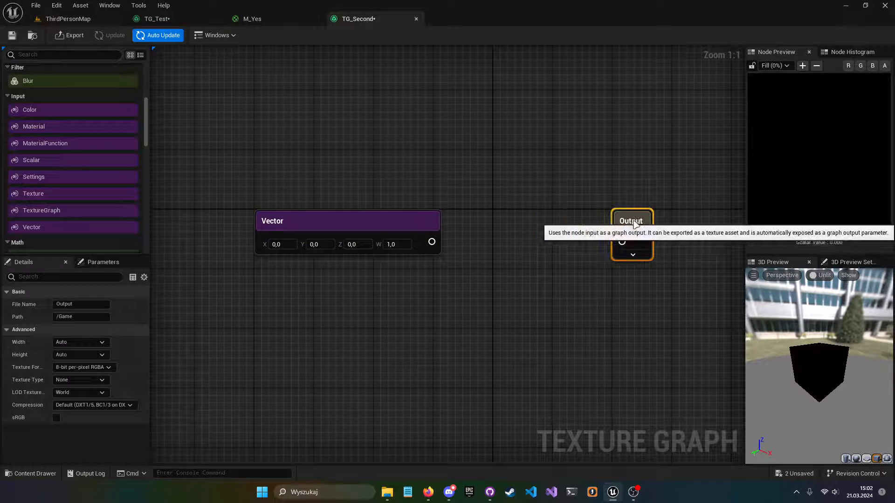
left_click_drag(431, 242, 486, 275)
type("mult")
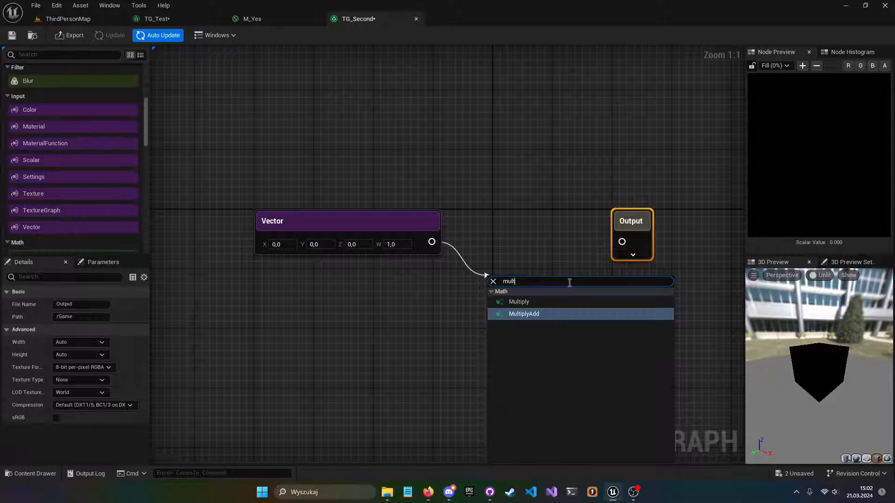
key("Return")
key("Delete")
- Create a Multiply node from the Vector node's output so that the vector feeds input A
left_click_drag(432, 242, 475, 269)
type("mult")
key("Up")
key("Return")
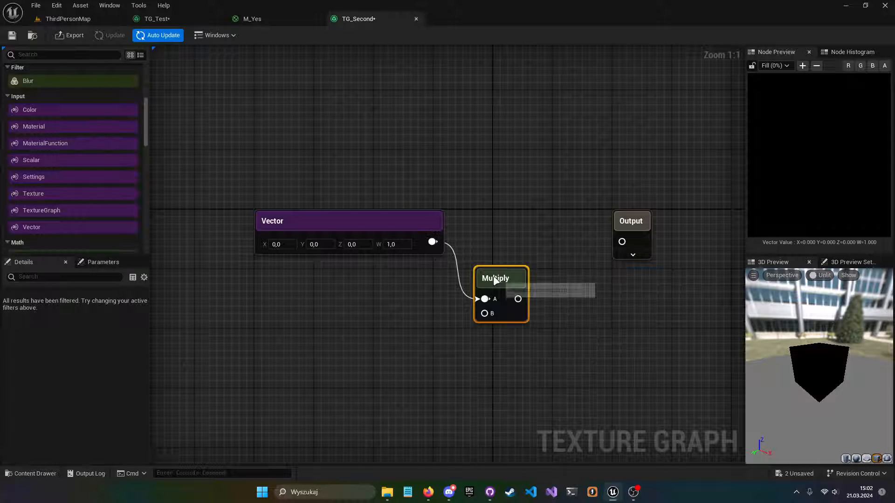
left_click(385, 323)
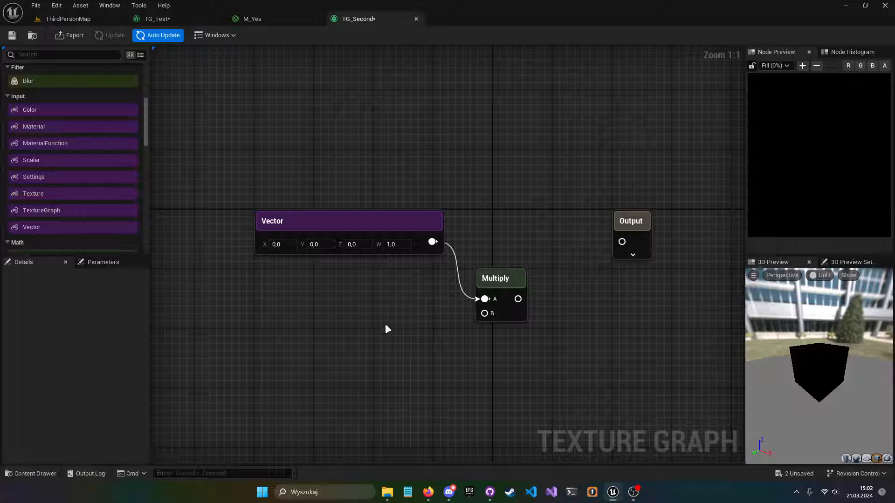
- Add a Scalar node with value 5.0 below the Vector node and connect it to input B of Multiply
right_click(372, 321)
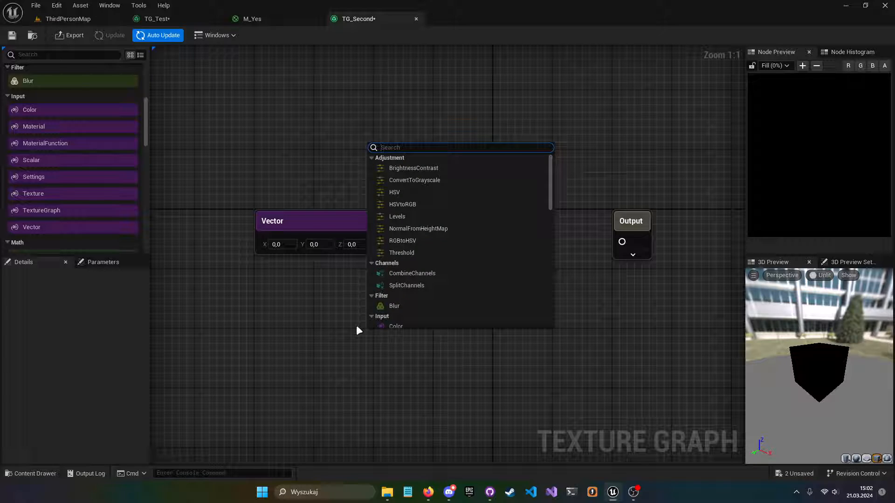
type("scal")
key("Return")
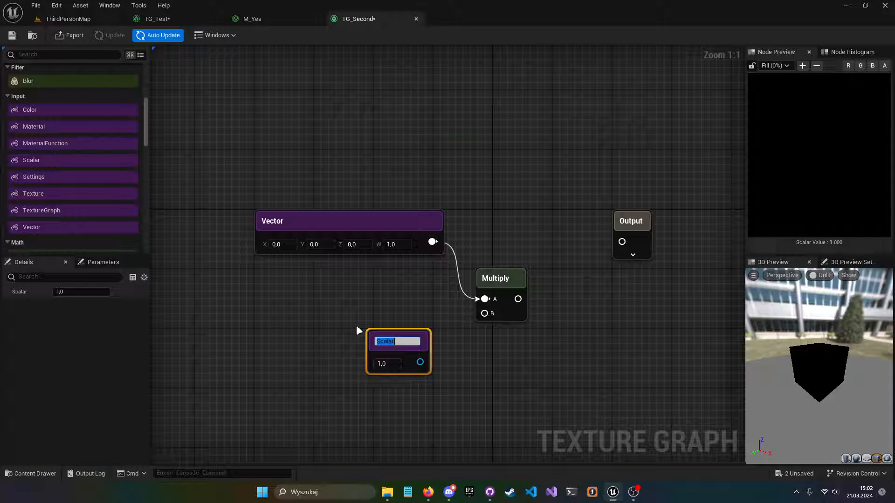
left_click(455, 384)
right_click(397, 345)
left_click(443, 354)
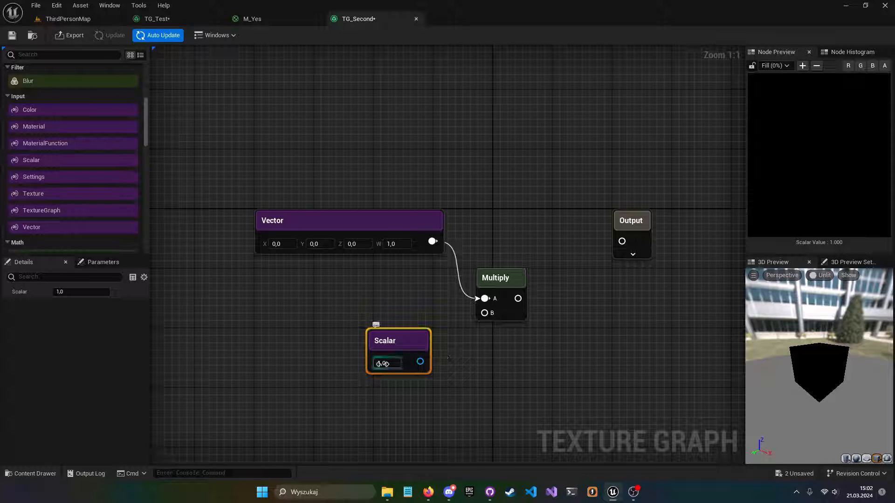
left_click(382, 364)
left_click_drag(420, 362, 485, 313)
left_click_drag(397, 348, 404, 339)
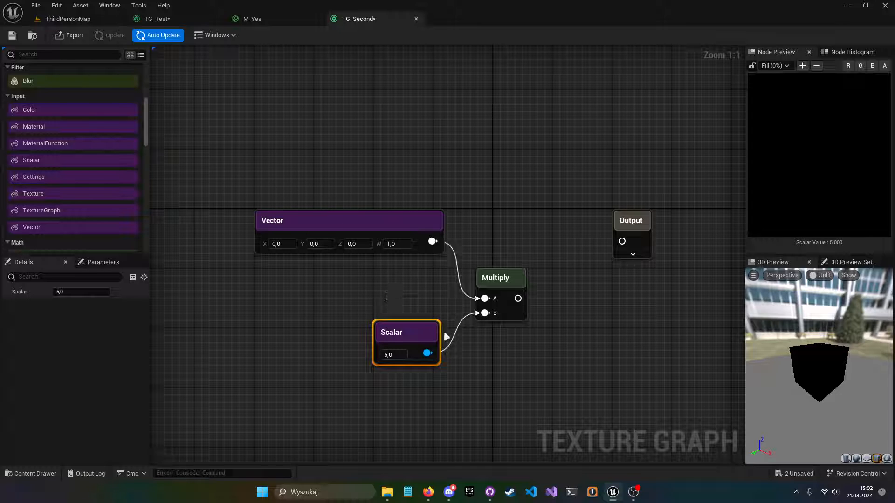
- Connect the Multiply result to the Output node and save TG_Second
left_click_drag(519, 299, 622, 242)
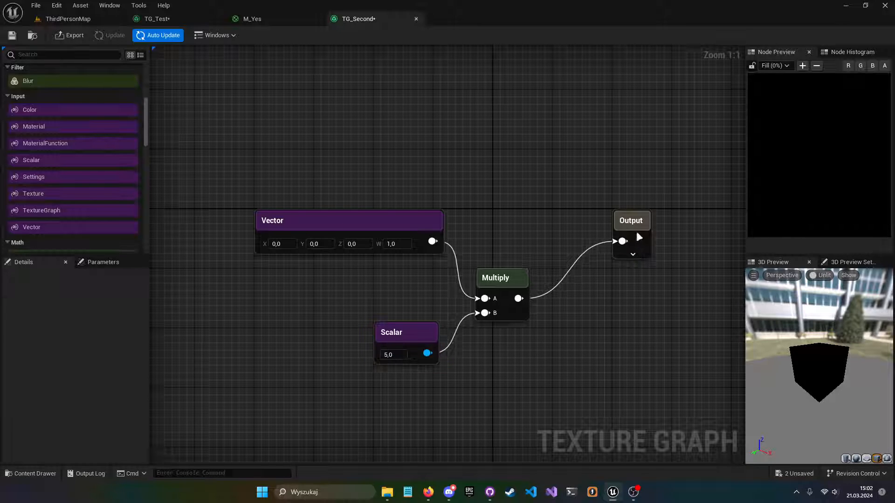
left_click(637, 231)
- In TG_Test, assign TG_Second to the TextureGraph node and move the node below the MaterialFunction node
left_click(236, 14)
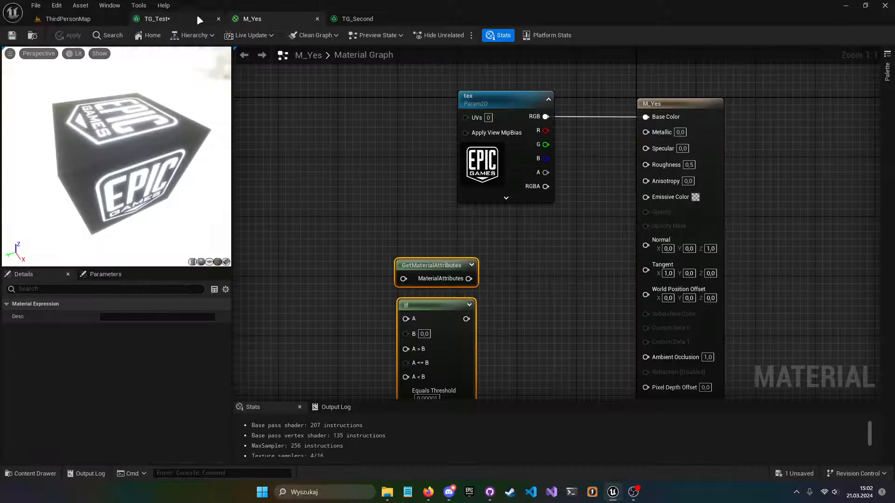
left_click(197, 15)
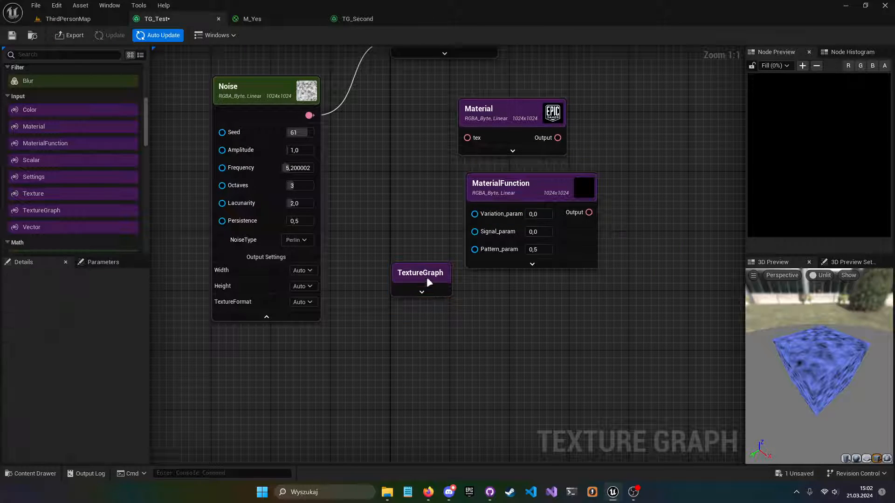
left_click(422, 292)
left_click(460, 297)
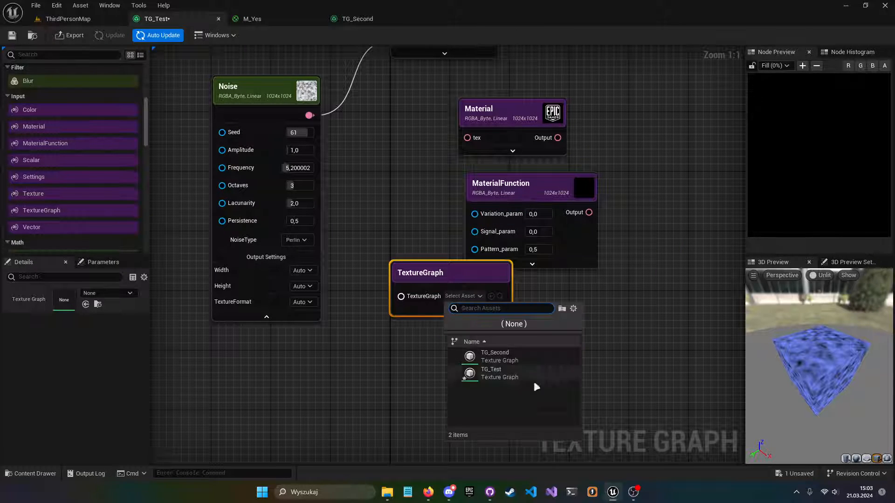
left_click(506, 354)
right_click_drag(425, 251, 480, 220)
left_click_drag(481, 237, 481, 320)
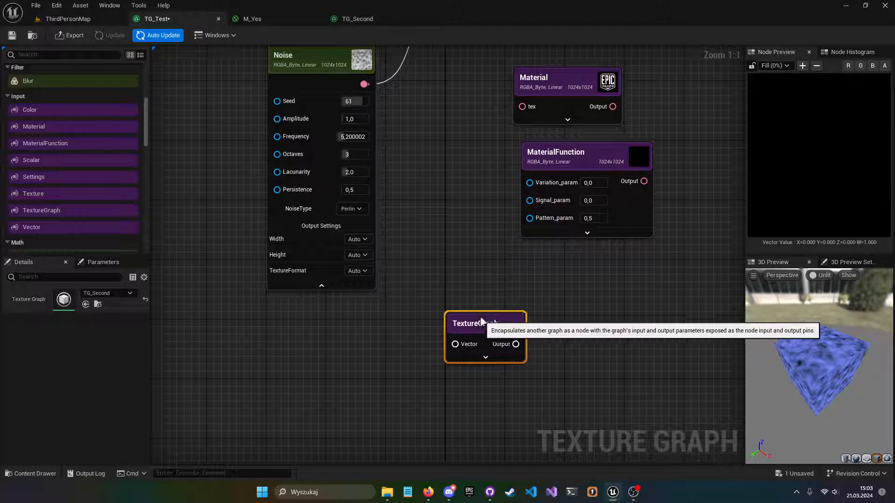
- Examine the TG_Test node graph and compare it with the M_Yes material graph
right_click_drag(407, 342, 395, 307)
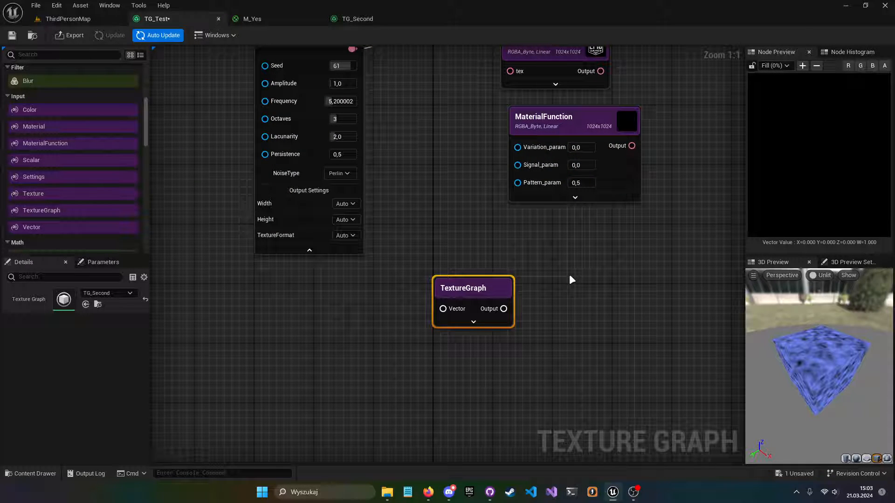
right_click_drag(407, 71, 410, 275)
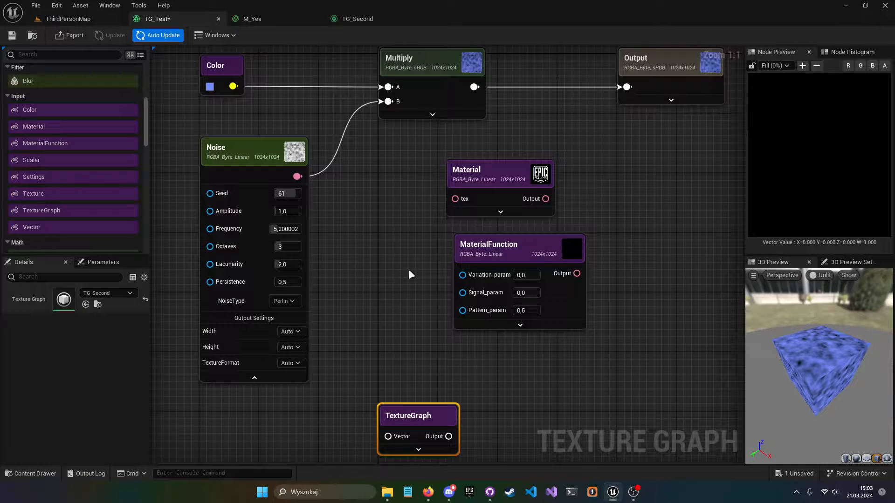
left_click(273, 21)
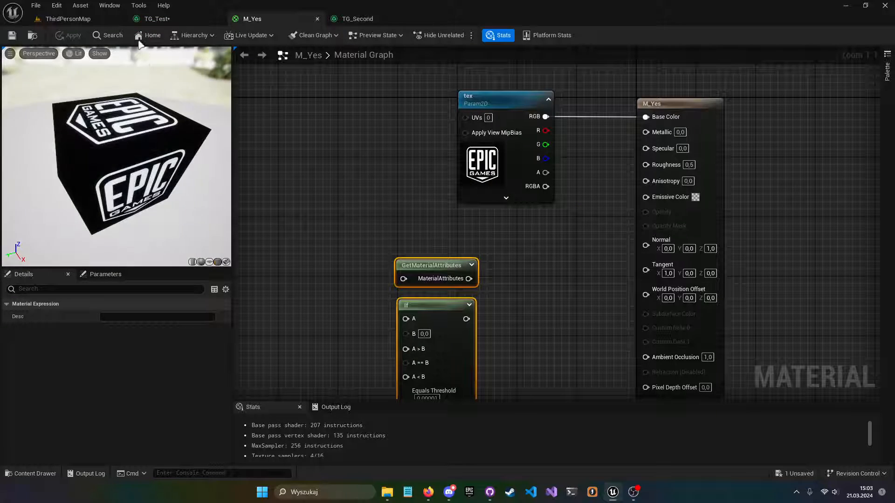
left_click(154, 19)
right_click_drag(382, 322, 466, 291)
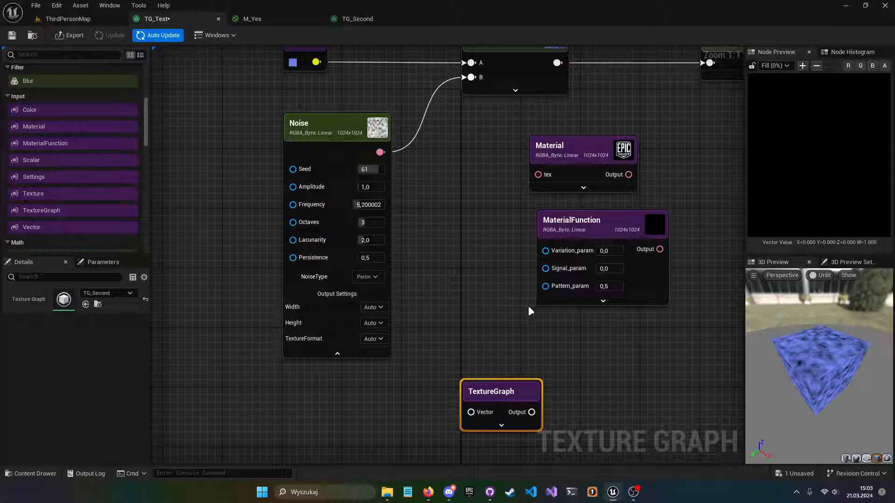
right_click_drag(493, 294, 473, 346)
right_click_drag(451, 314, 465, 226)
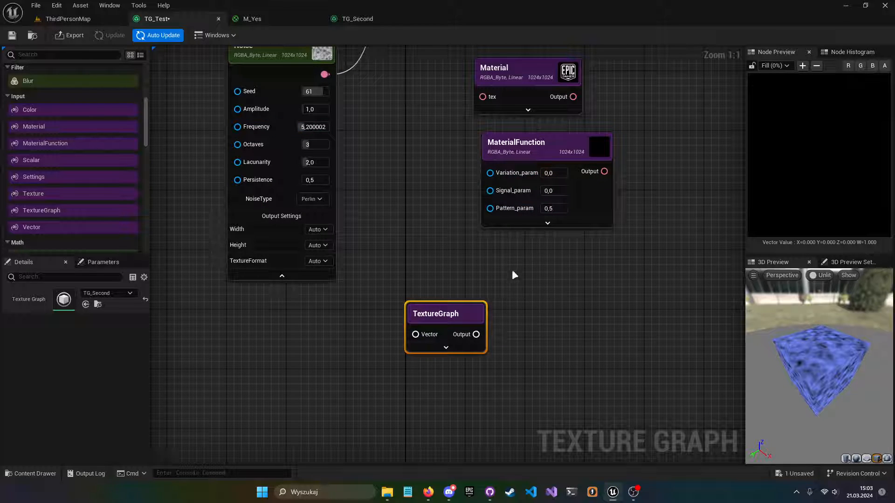
right_click_drag(541, 271, 505, 402)
scroll(491, 386, "down", 2)
right_click_drag(414, 322, 438, 283)
scroll(437, 283, "up", 2)
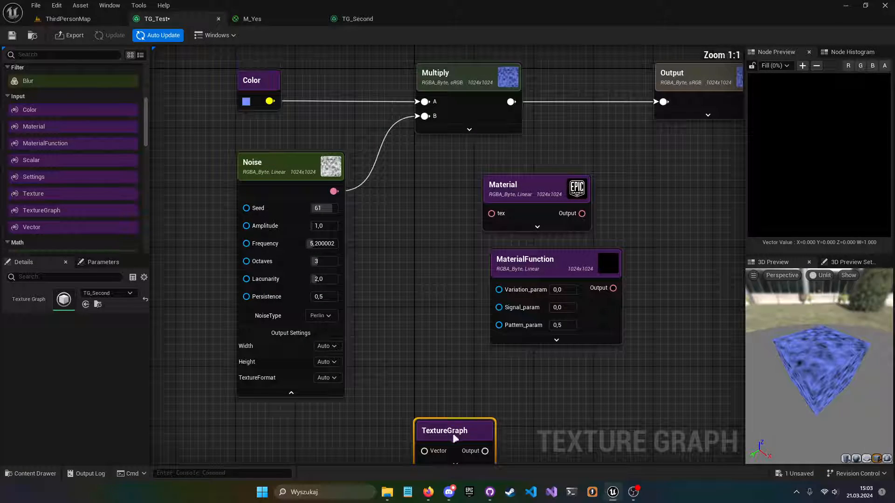
- Delete the Material and MaterialFunction nodes and place the TextureGraph node directly beneath Multiply
left_click_drag(454, 439, 455, 245)
left_click_drag(568, 152, 544, 334)
key("Delete")
left_click(469, 237)
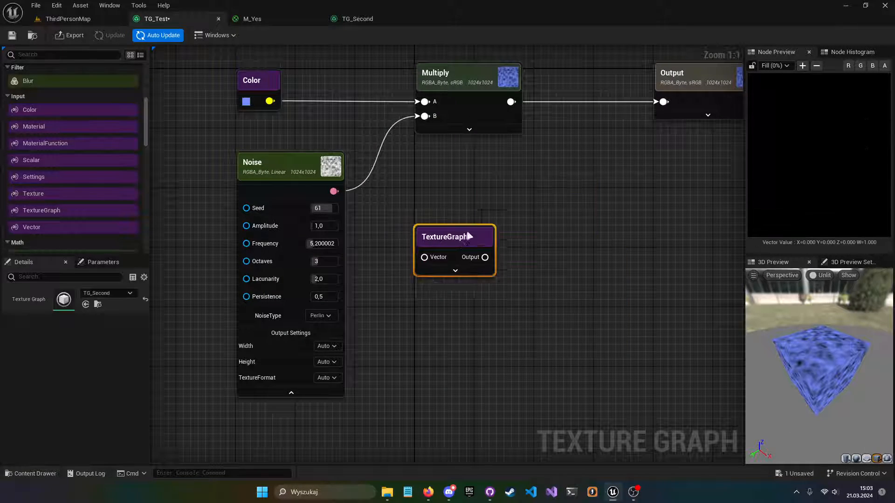
left_click_drag(468, 237, 468, 185)
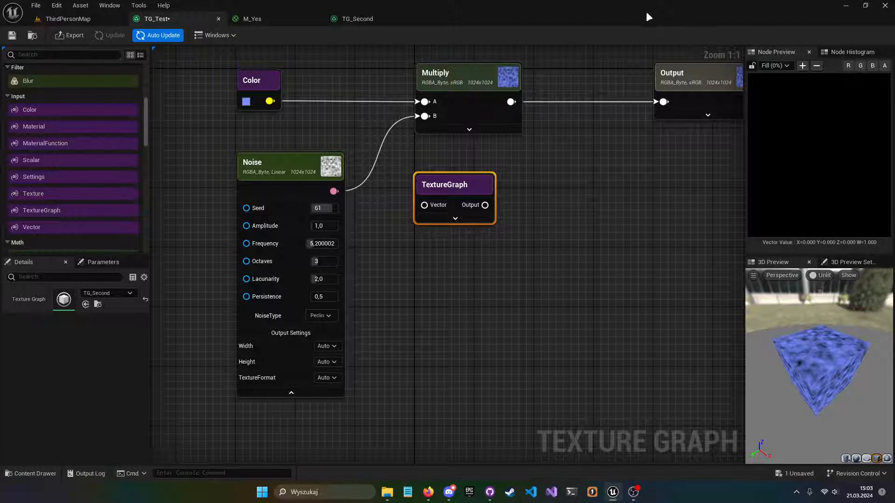
- Look over the simplified TG_Test graph and preview the texture of the Output node
right_click_drag(520, 295, 427, 368)
scroll(441, 310, "down", 3)
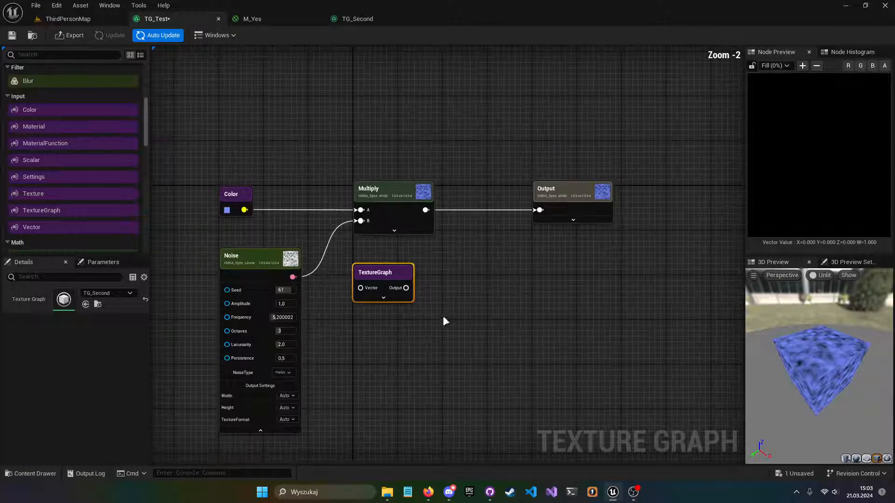
right_click_drag(443, 316, 458, 301)
scroll(458, 301, "up", 4)
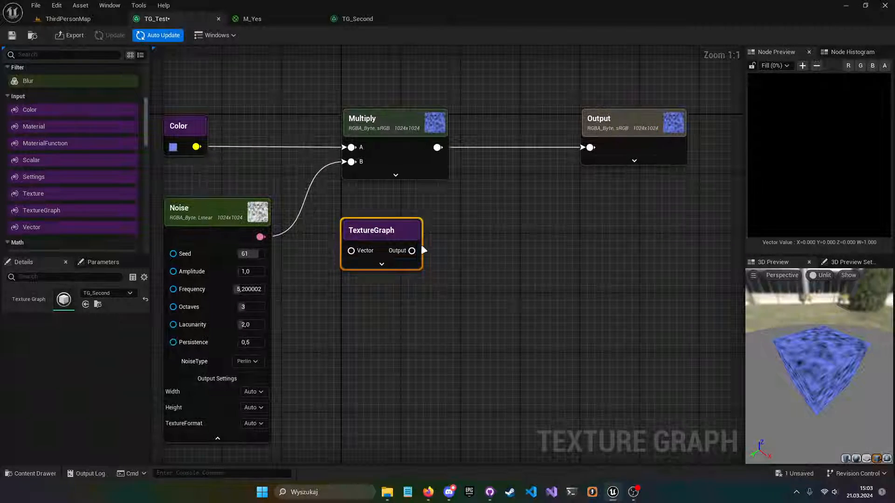
left_click(653, 138)
right_click_drag(507, 220, 577, 217)
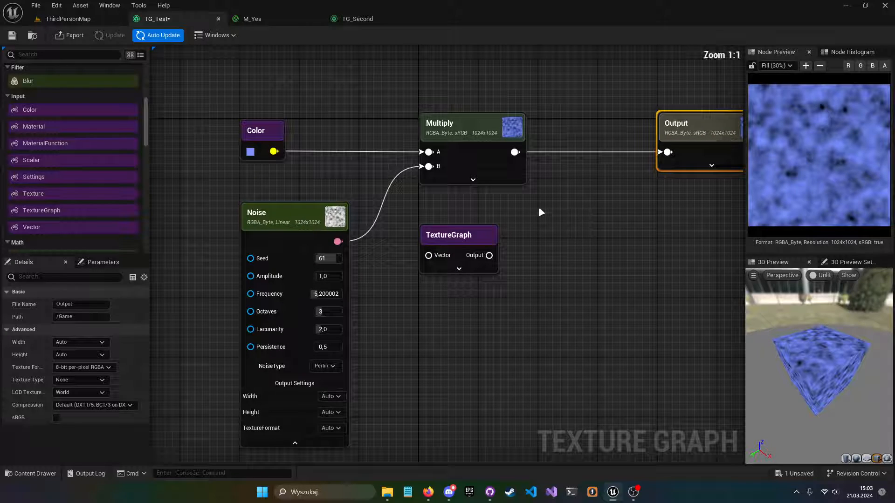
- Box-select nodes in the M_Yes material graph and in TG_Test to compare how both editors handle them
left_click(246, 21)
left_click_drag(392, 144, 483, 317)
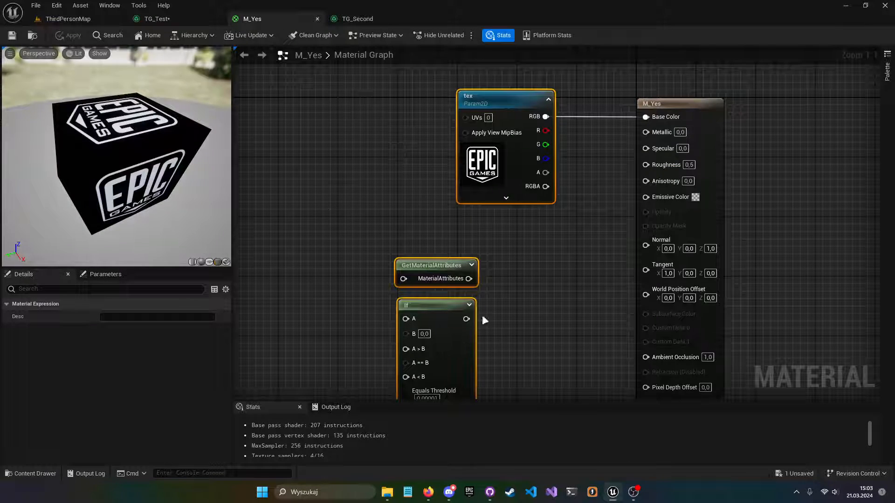
left_click(161, 20)
right_click_drag(307, 70, 259, 73)
left_click_drag(245, 88, 643, 280)
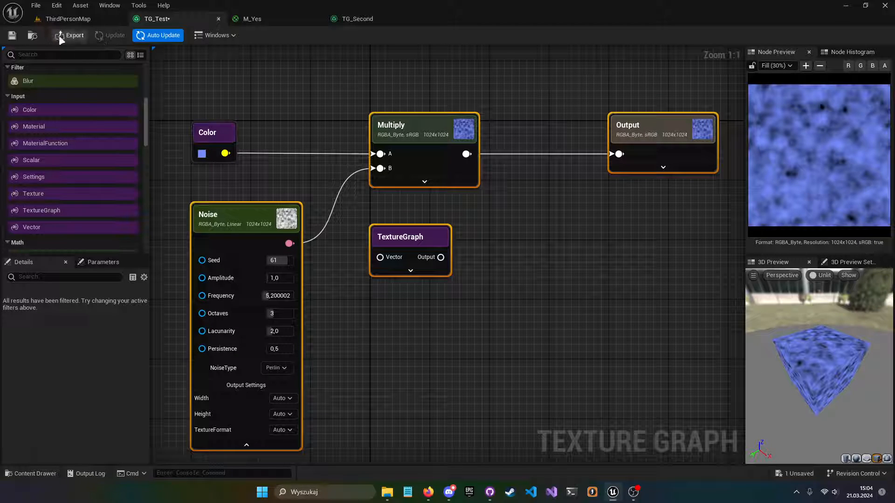
- Try adding a Time node to the M_Yes material graph and delete it again
right_click_drag(502, 179, 503, 182)
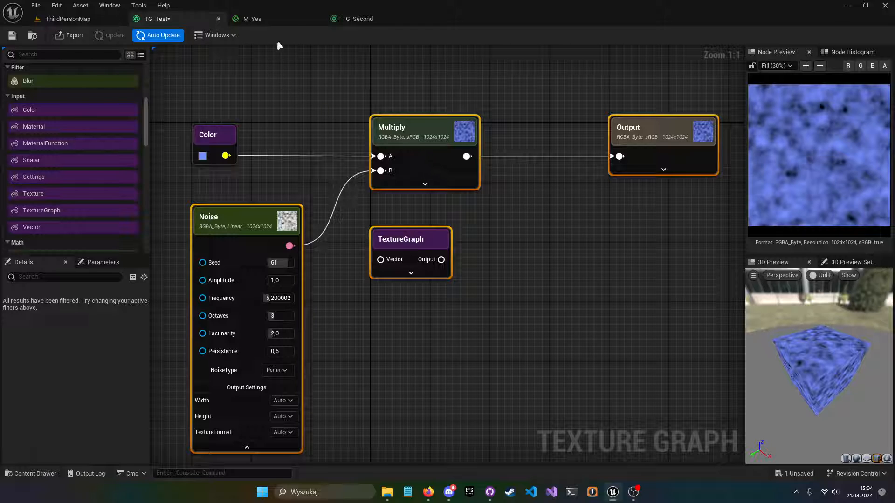
left_click(261, 19)
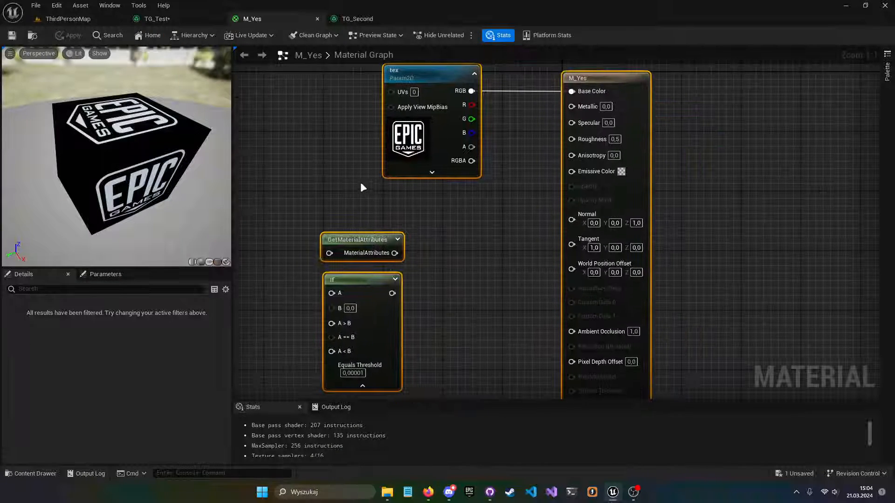
right_click(336, 195)
type("time")
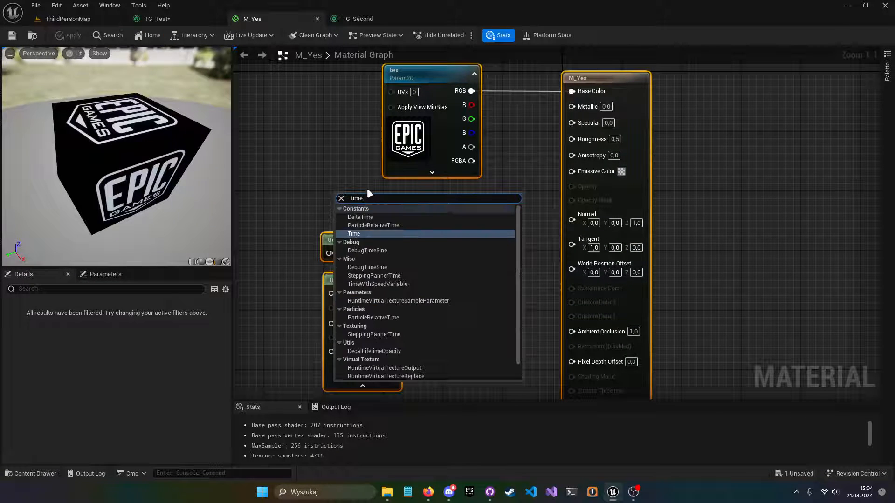
key("Return")
key("Delete")
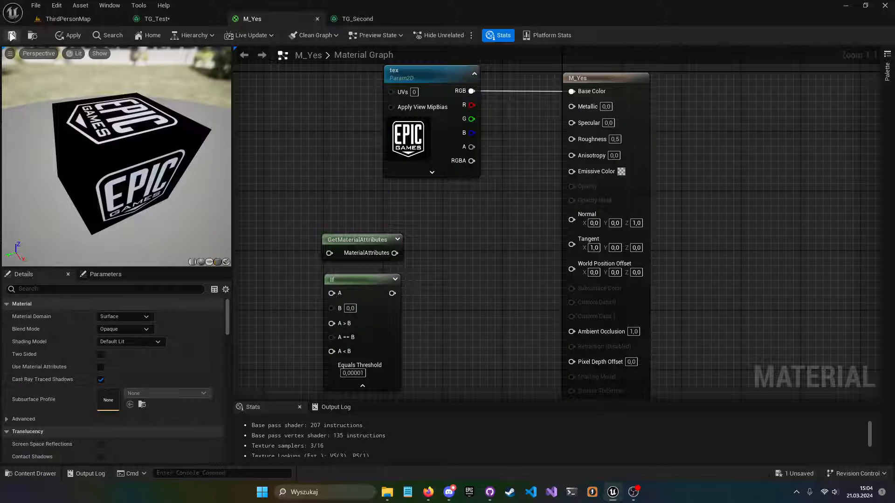
- Save the M_Yes material and the TG_Test texture graph
left_click(12, 35)
left_click(159, 7)
left_click(142, 19)
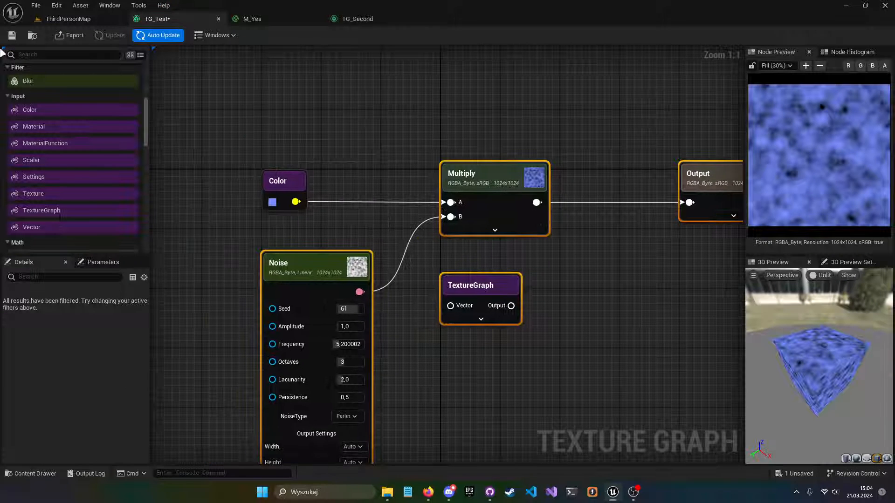
left_click(12, 36)
- Add a procedural Pattern node beneath TextureGraph in TG_Test and a Shape node beside it
left_click(480, 285)
right_click_drag(563, 159, 642, 105)
right_click_drag(509, 206, 398, 162)
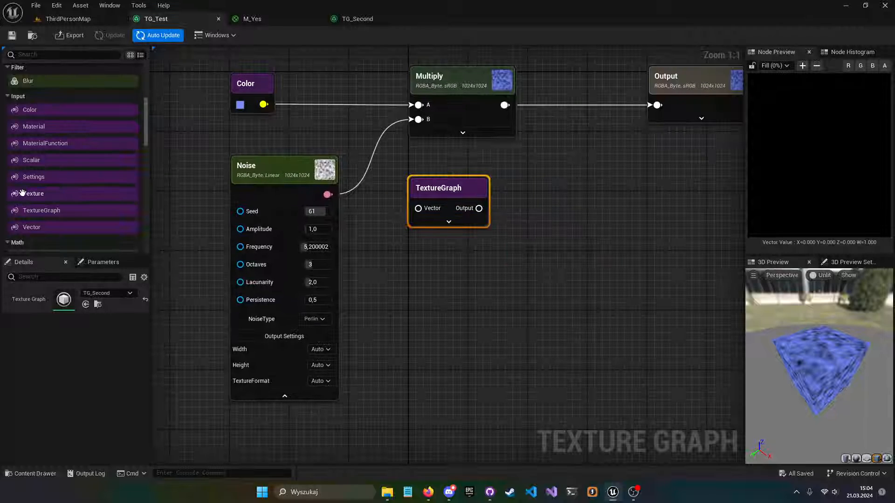
scroll(60, 200, "down", 3)
scroll(60, 205, "down", 10)
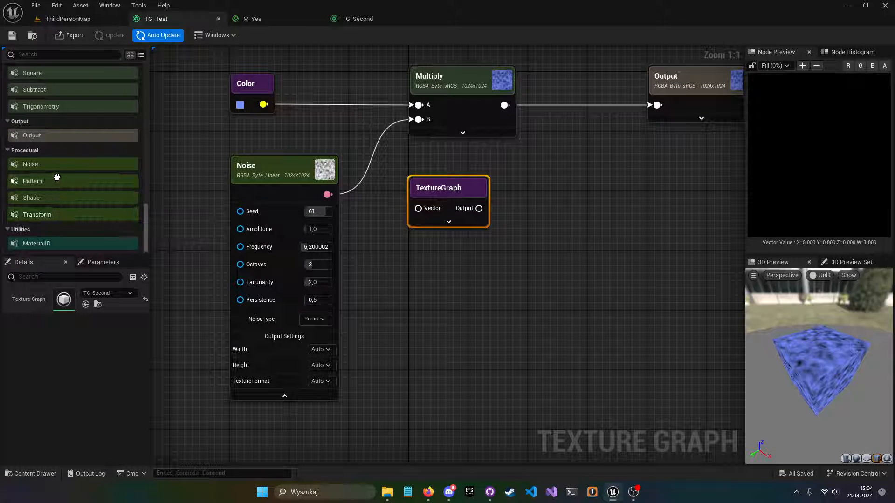
left_click_drag(44, 182, 409, 246)
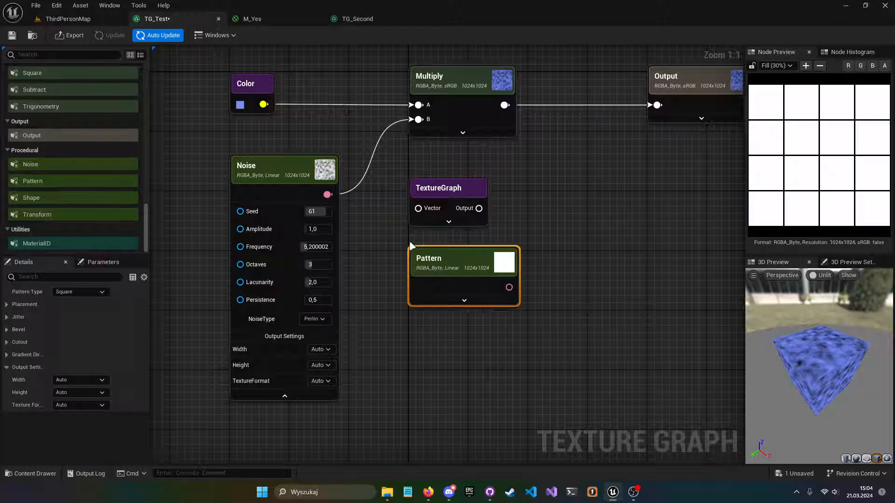
left_click_drag(74, 198, 609, 282)
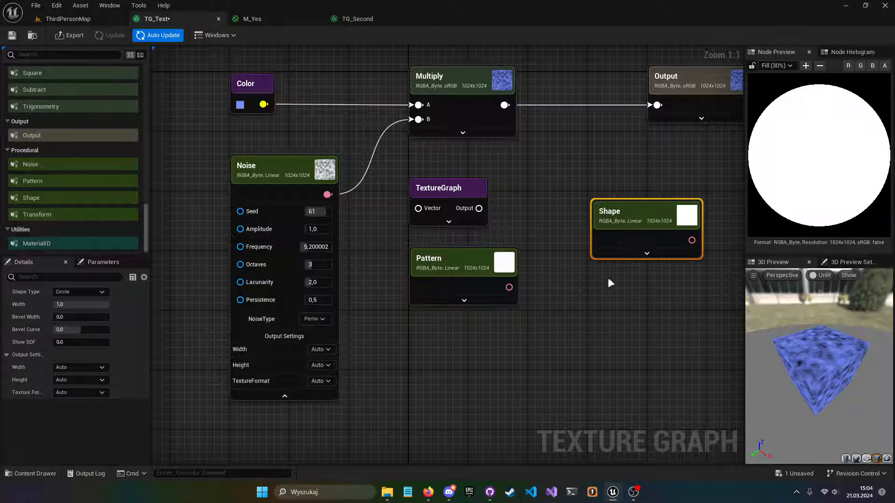
- Place the Shape node directly beneath Pattern and expand its settings
left_click_drag(626, 216, 442, 323)
right_click_drag(547, 345, 518, 294)
left_click(434, 307)
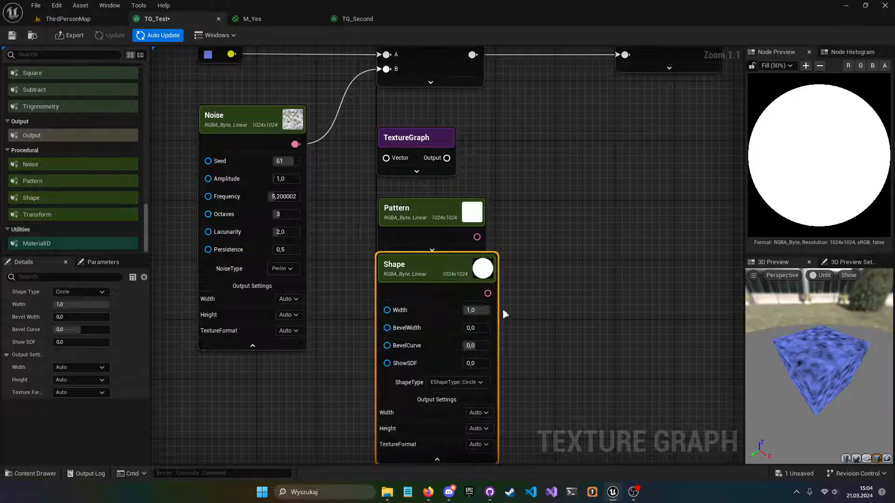
- Set the Shape node's ShapeType to Hexagon and connect its output to the Output node
right_click_drag(495, 353, 500, 252)
left_click(466, 281)
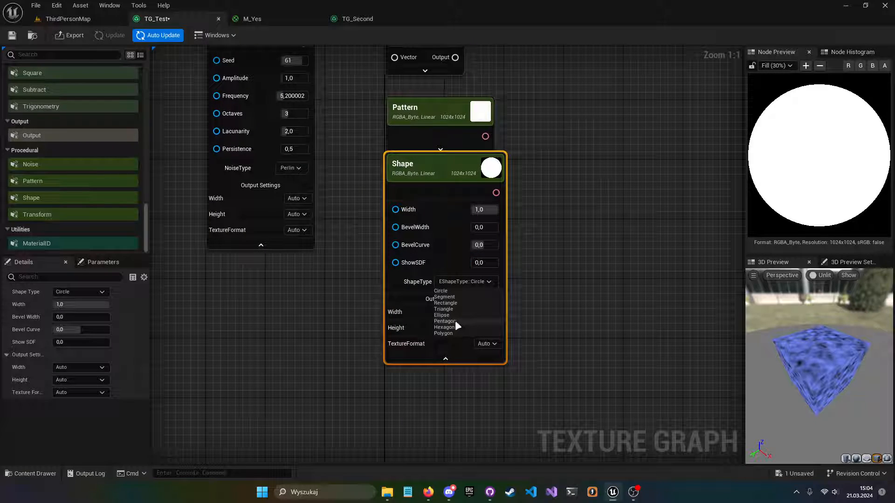
left_click(448, 328)
right_click_drag(584, 190, 584, 321)
left_click_drag(502, 324, 632, 84)
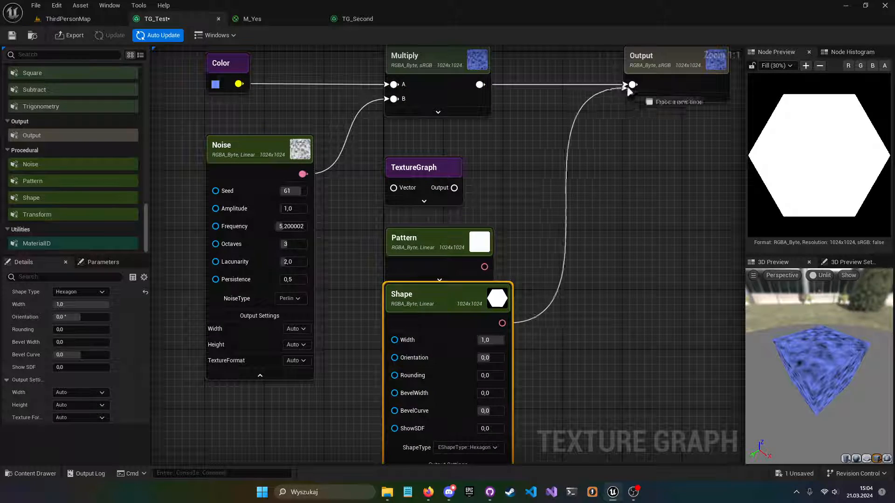
- Move the Pattern node clear of Shape, expand it, and try the Checker PatternType before choosing Gradient
right_click_drag(530, 221, 446, 169)
left_click(376, 193)
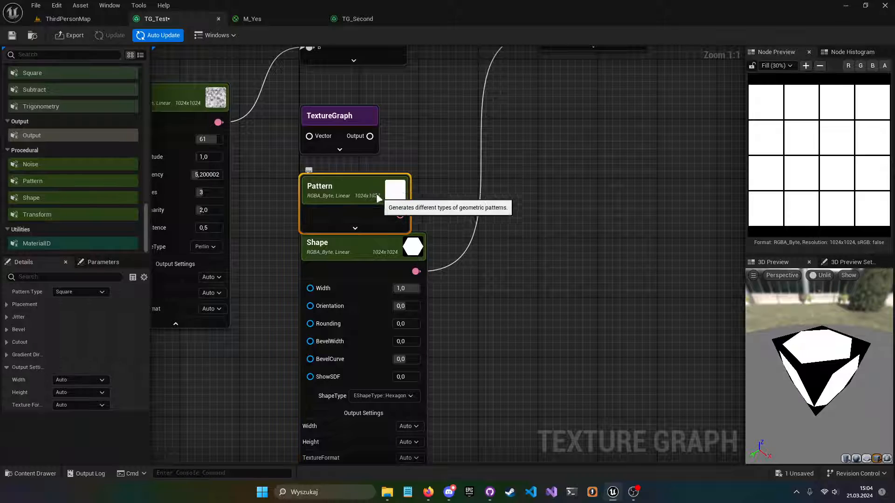
left_click_drag(376, 193, 563, 159)
left_click(541, 195)
left_click(584, 199)
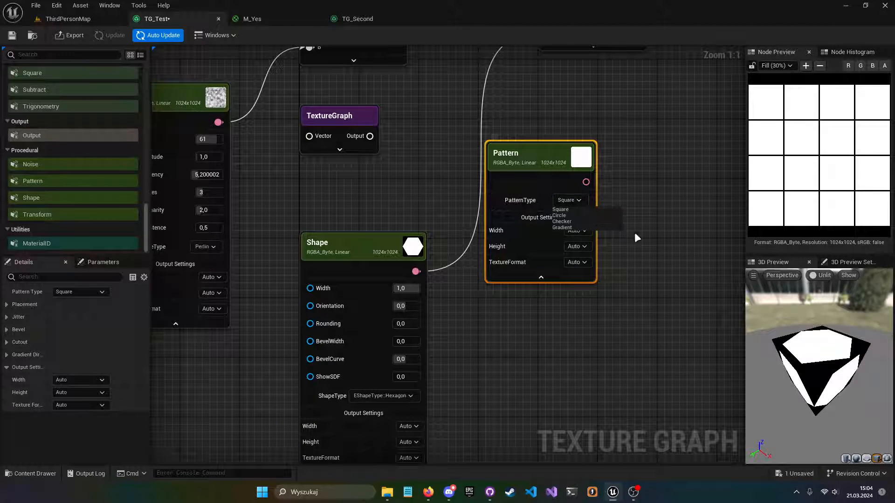
left_click(578, 222)
left_click(569, 200)
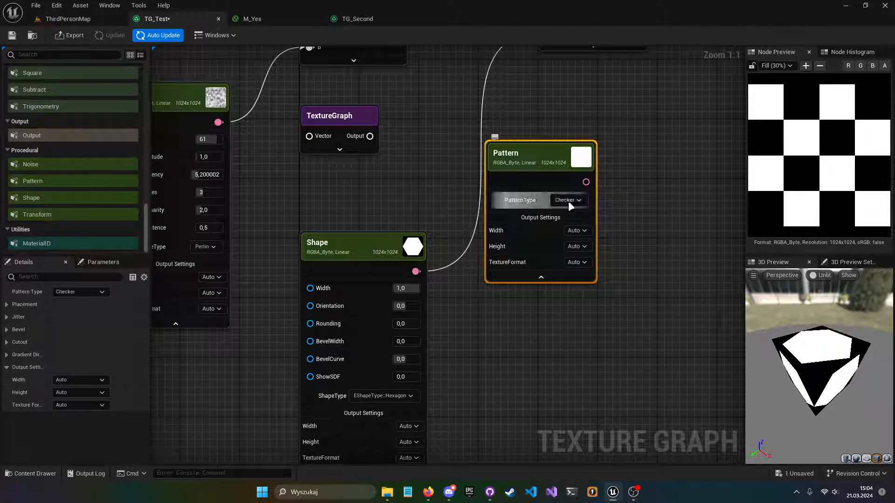
left_click(574, 228)
- Stack the expanded Pattern node between TextureGraph and Shape, moving Shape down to make room
right_click_drag(598, 141, 612, 234)
left_click_drag(552, 261, 426, 277)
right_click_drag(467, 258, 515, 135)
left_click_drag(396, 214, 395, 308)
left_click_drag(464, 163, 411, 161)
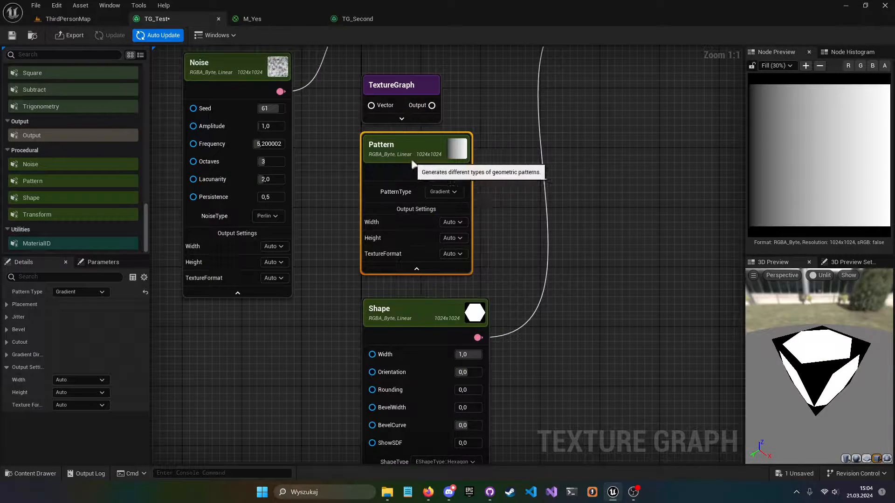
right_click_drag(426, 121, 455, 194)
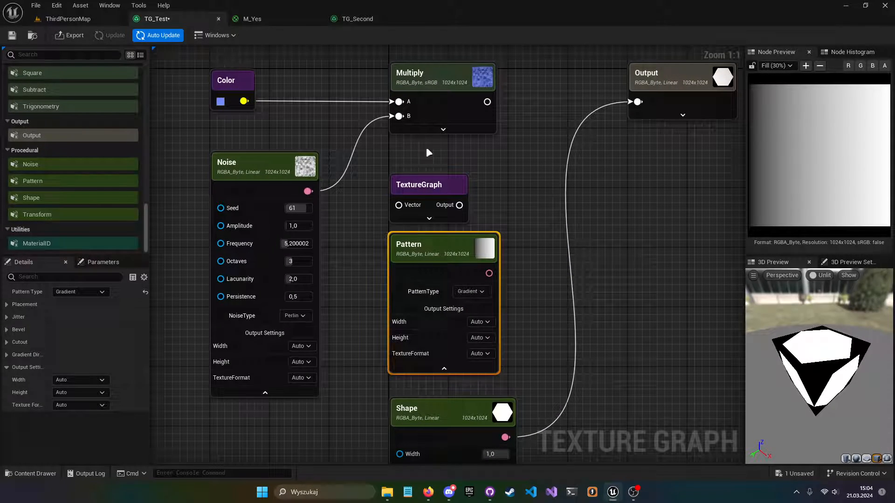
- Move the tex parameter node in the M_Yes graph farther away from the material result node
left_click(351, 18)
left_click(282, 18)
left_click(462, 169)
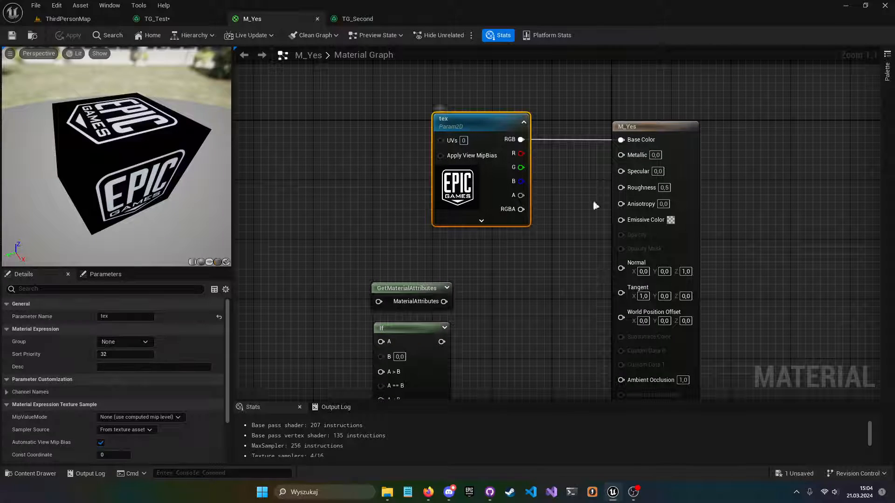
right_click_drag(470, 231, 539, 227)
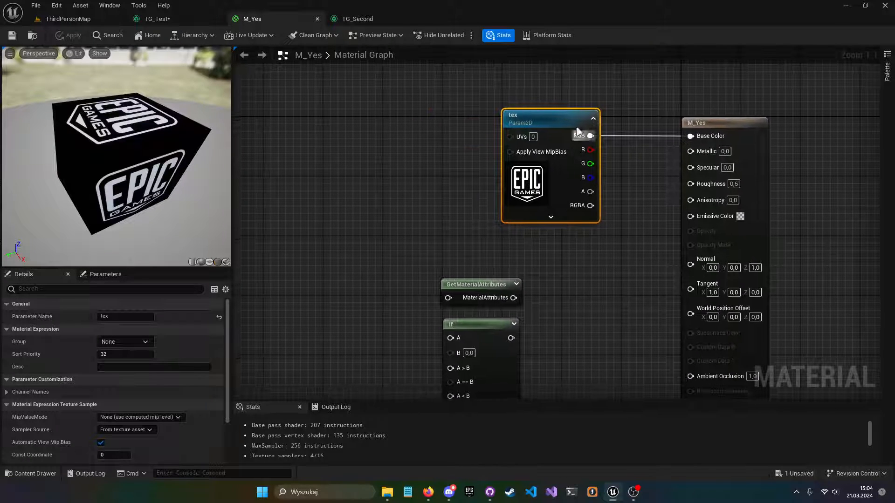
left_click_drag(543, 121, 417, 121)
- Start previewing the tex node in M_Yes and rotate the preview cube to inspect it
right_click(418, 124)
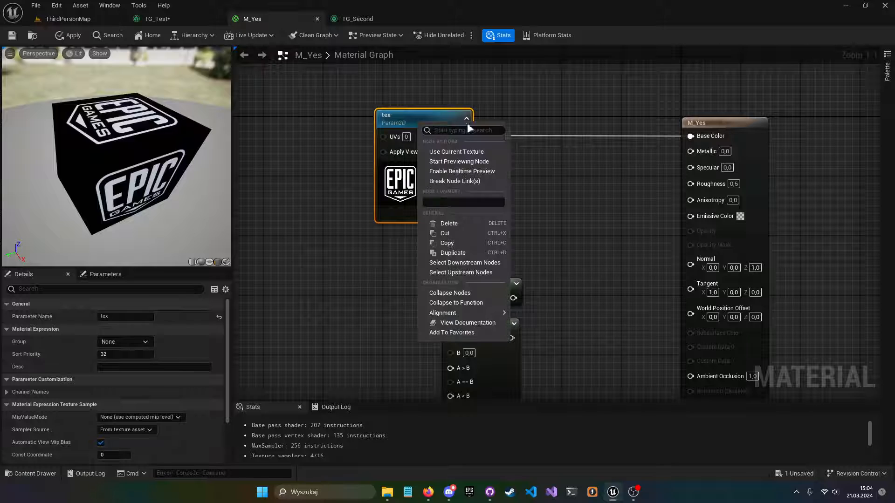
left_click(491, 162)
left_click_drag(106, 139, 200, 144)
right_click_drag(499, 251, 537, 185)
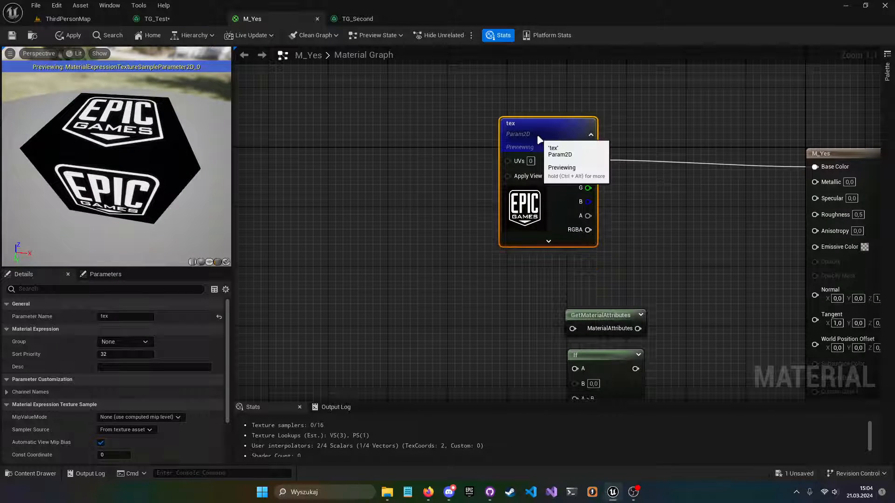
- Compare the material preview with TG_Test's node preview and stop previewing the tex node in M_Yes
left_click(182, 15)
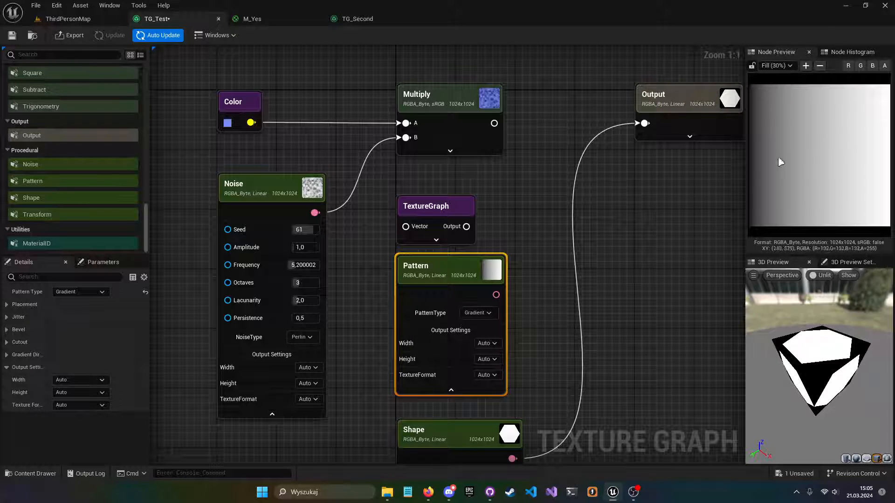
left_click(262, 19)
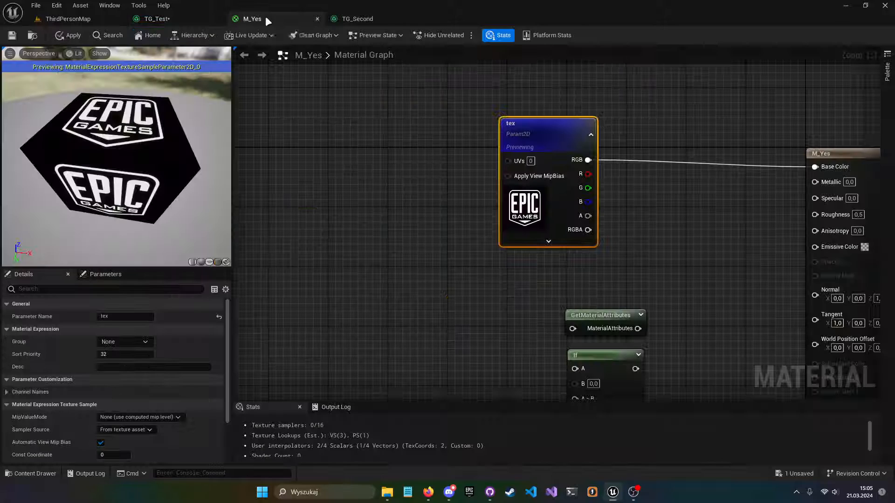
right_click_drag(488, 135, 334, 161)
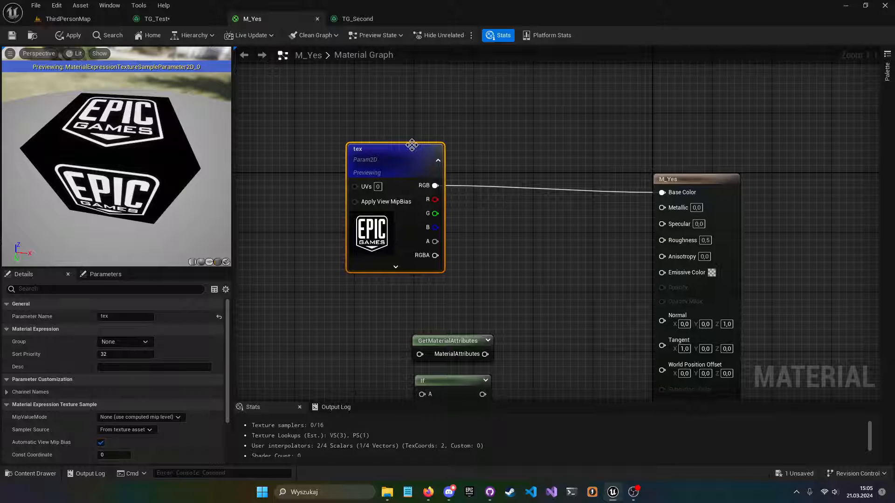
right_click(412, 147)
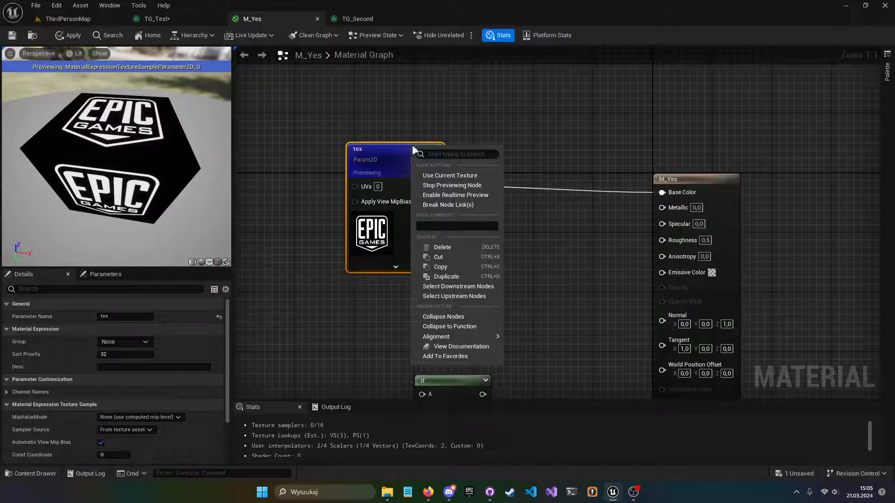
left_click(493, 186)
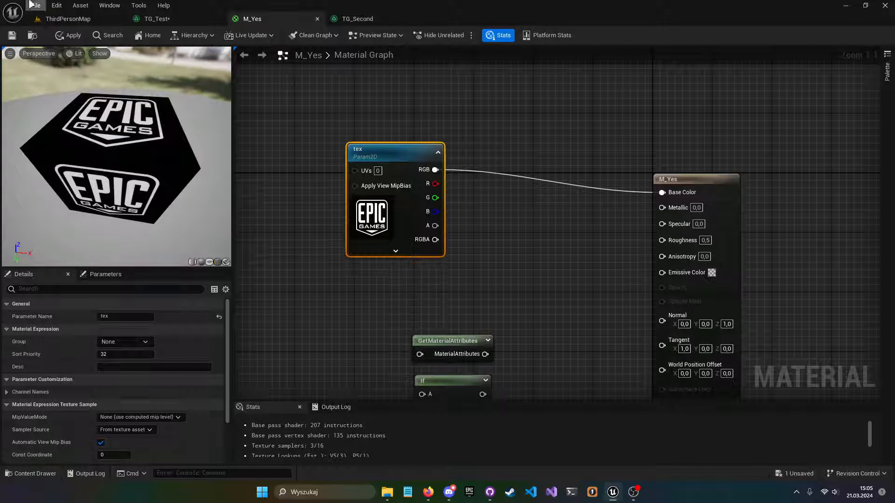
- Check the M_Yes editor's available windows for an equivalent of TG_Test's Node Preview
left_click(110, 6)
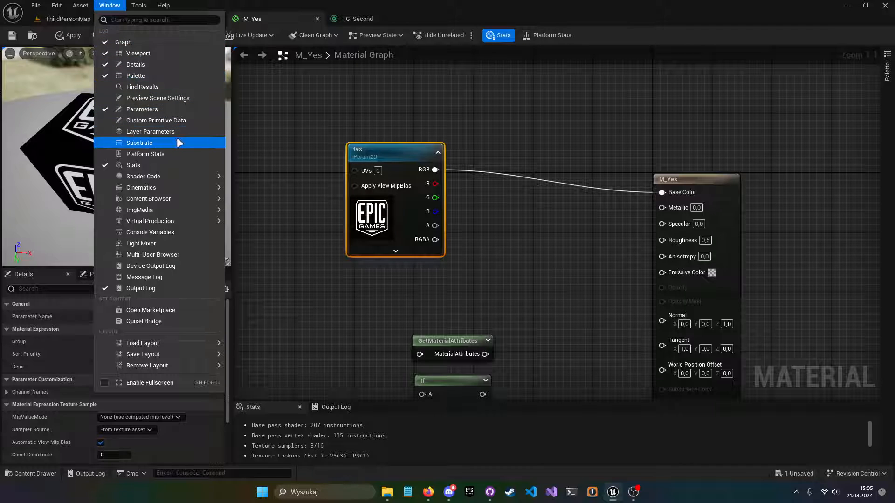
left_click(178, 18)
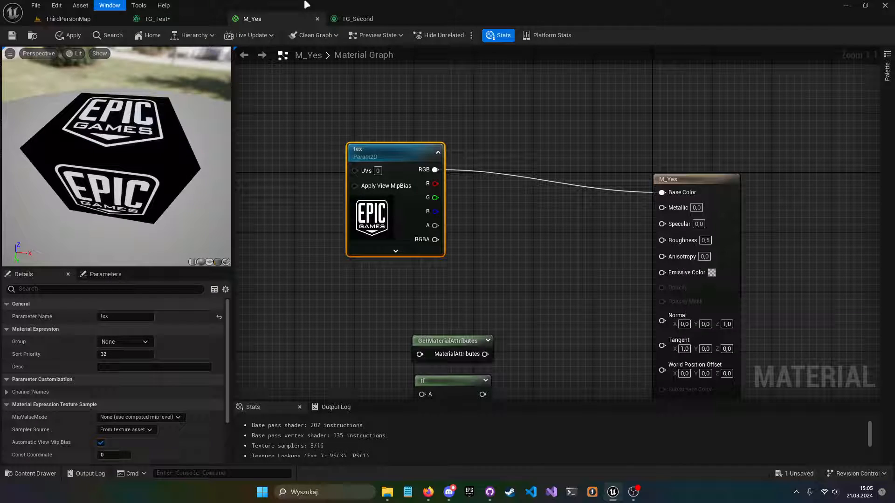
left_click(178, 19)
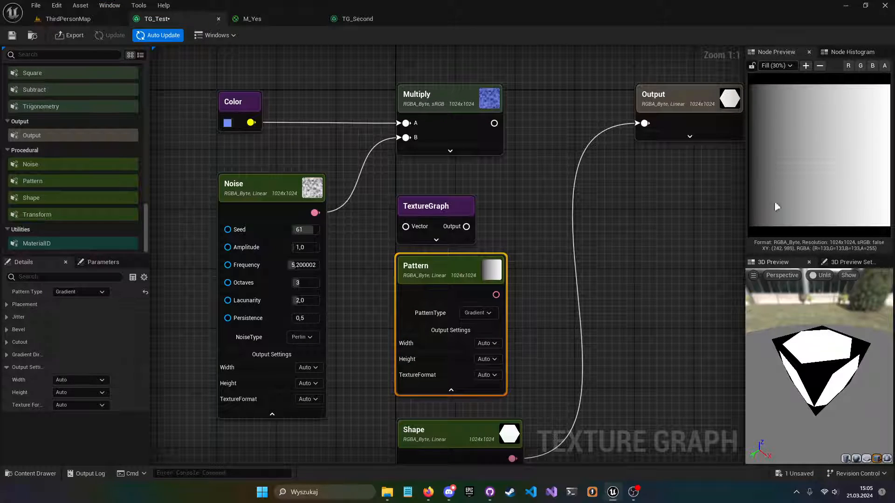
left_click(247, 19)
left_click(110, 5)
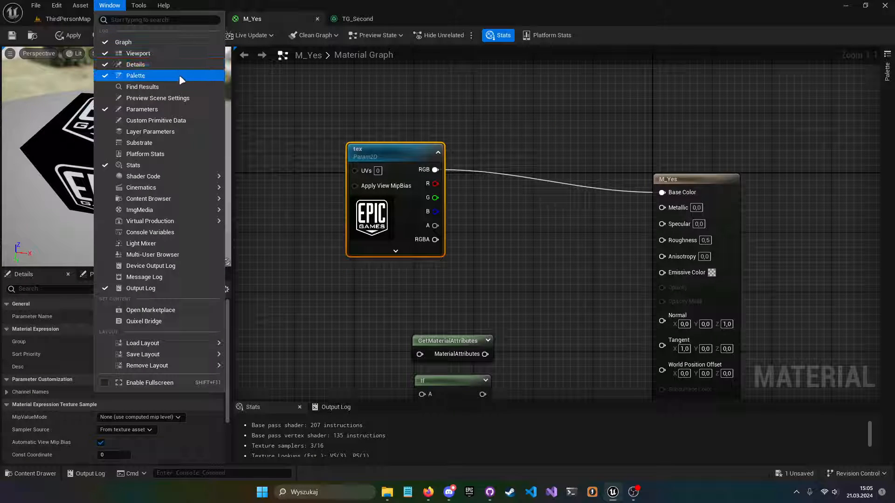
mouse_move(185, 189)
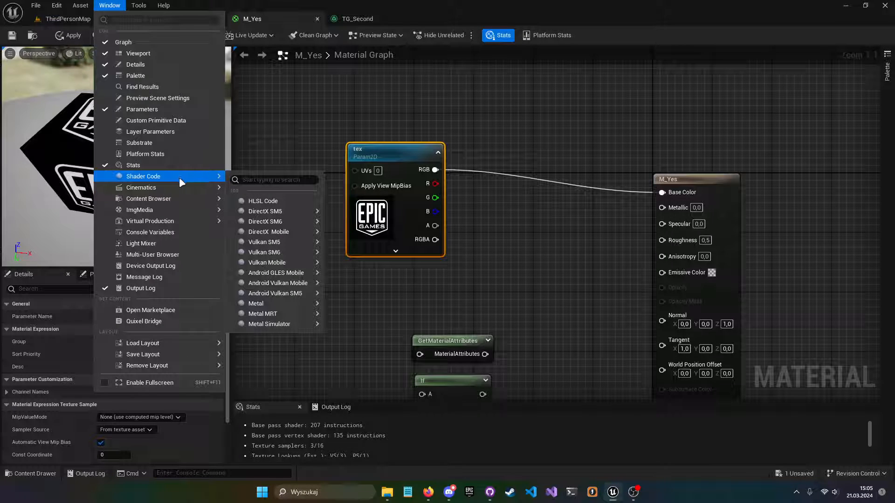
- Search the M_Yes editor's windows for "previe" and open Preview Scene Settings
left_click(139, 5)
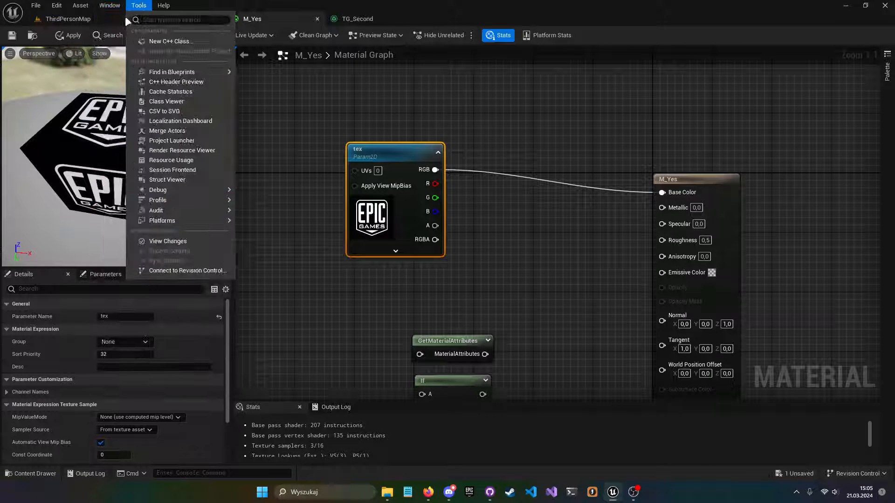
left_click(110, 5)
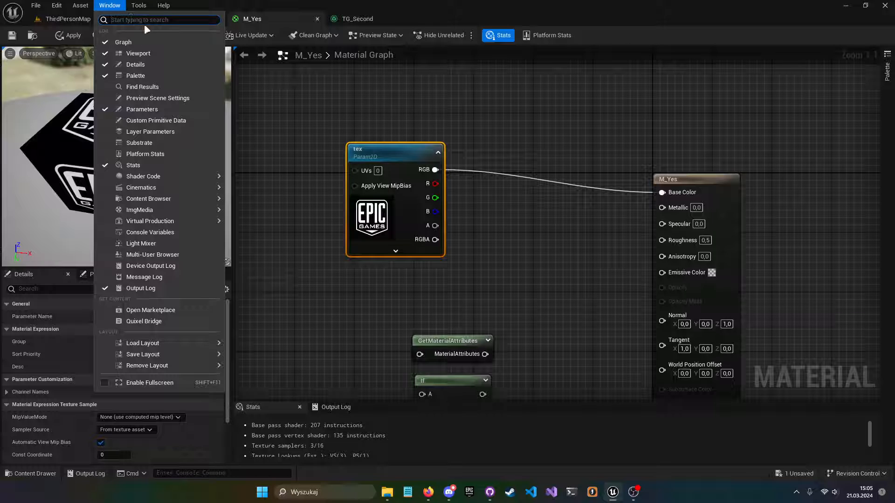
type("previe")
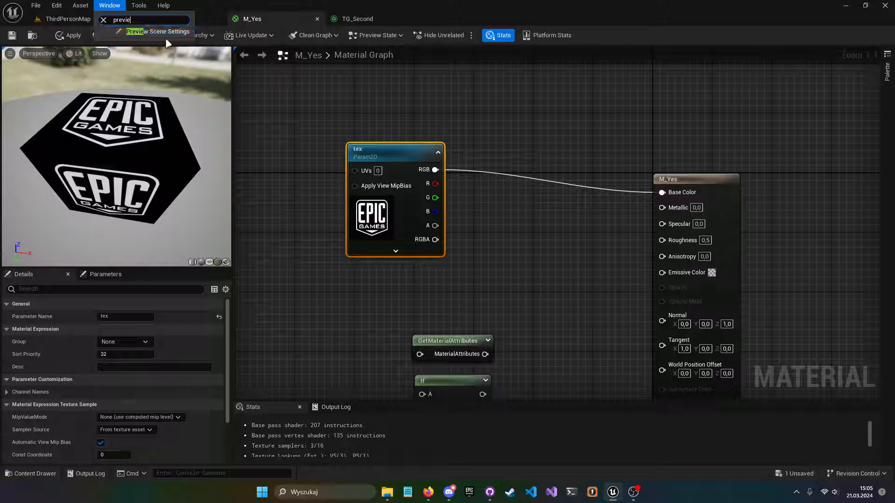
left_click(170, 35)
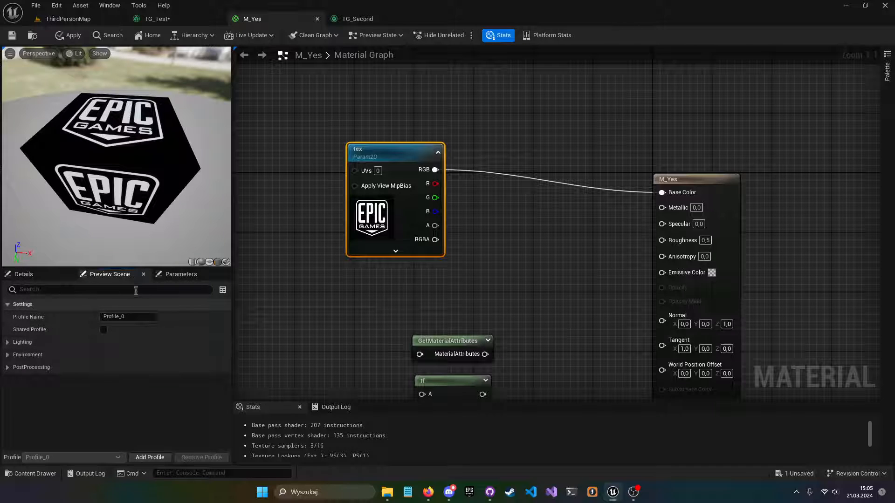
- Close Preview Scene Settings in M_Yes and check the tex node's available actions for a node preview option
left_click(144, 275)
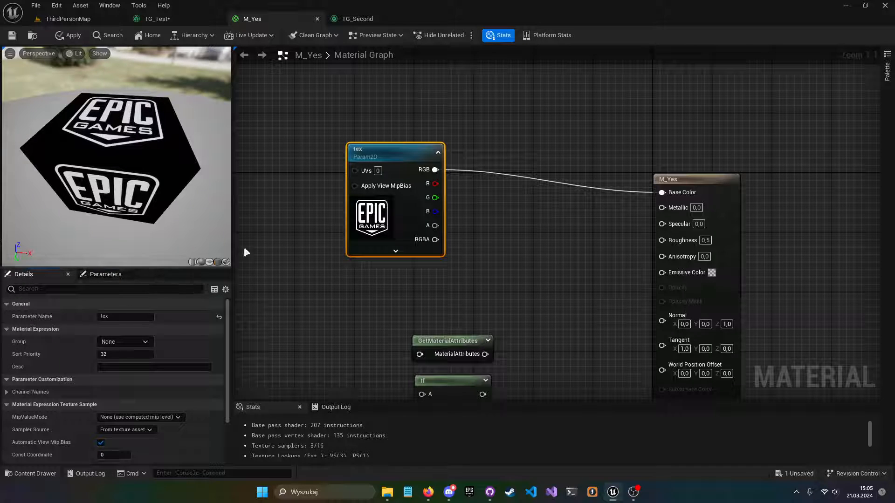
right_click_drag(499, 106, 547, 70)
left_click_drag(444, 125, 506, 150)
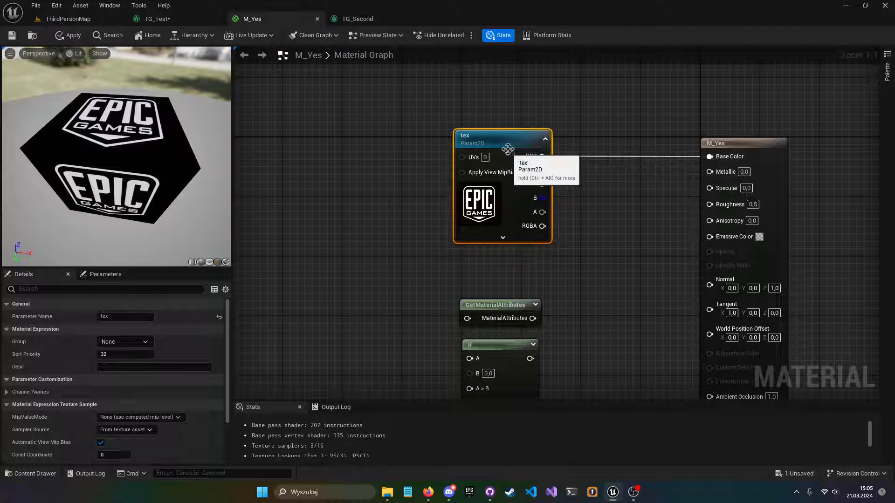
right_click_drag(488, 115, 456, 139)
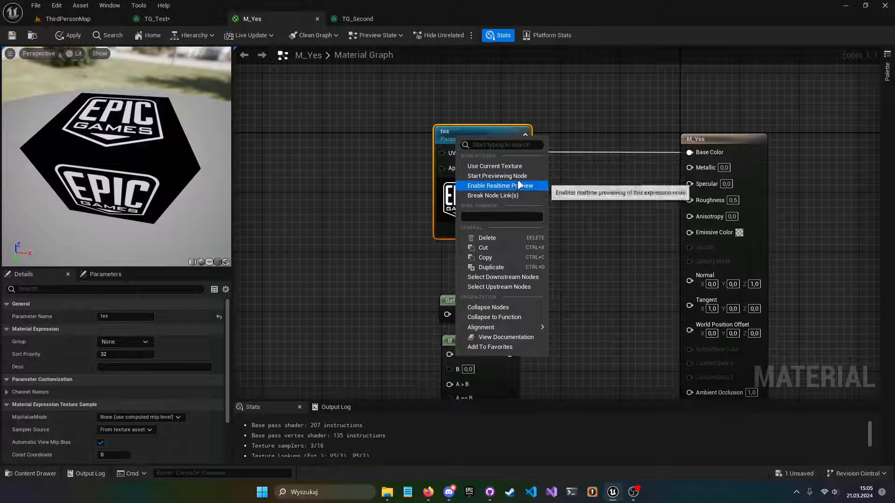
left_click(572, 117)
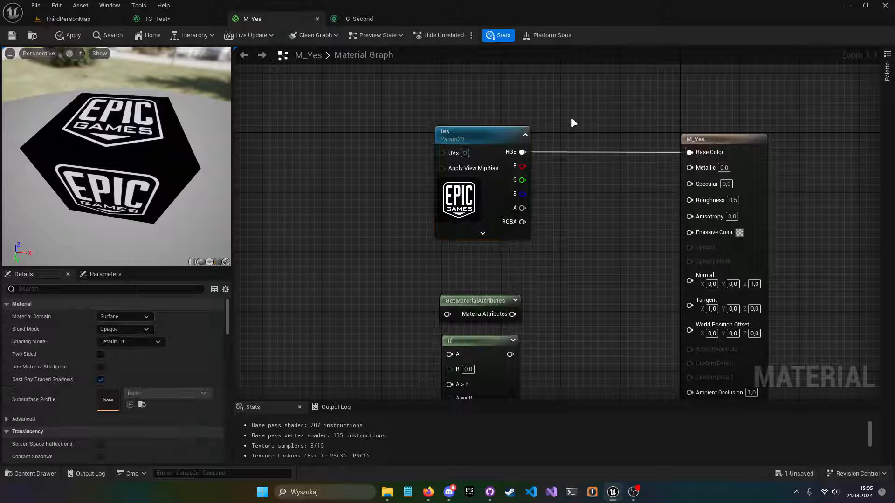
- Switch to TG_Test, widen its preview panels and rotate the cube in the 3D Preview
left_click(162, 21)
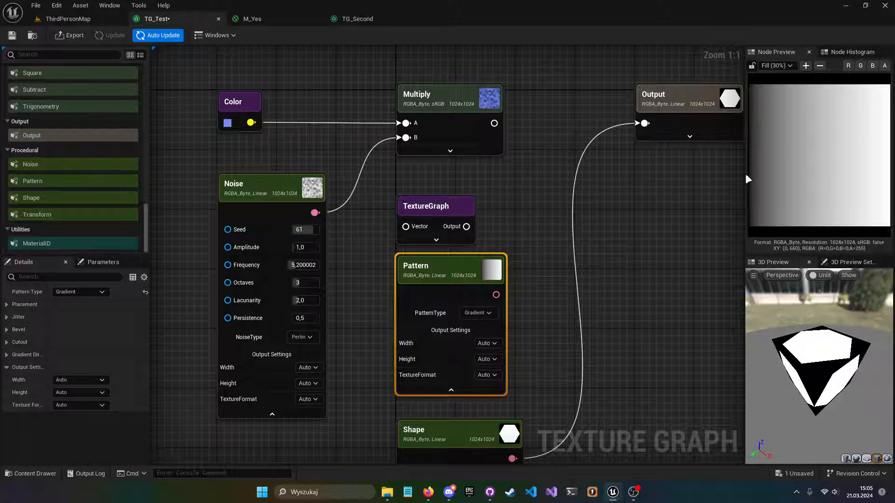
left_click_drag(746, 176, 708, 182)
right_click_drag(677, 187, 550, 189)
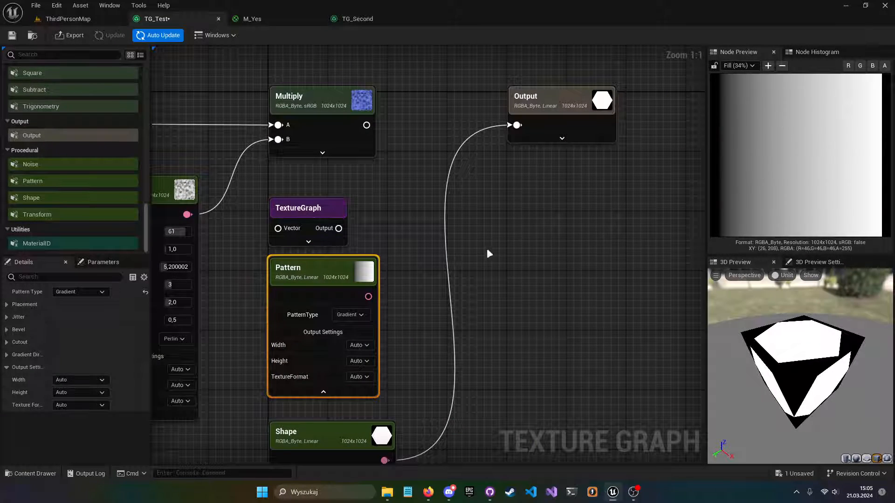
right_click_drag(487, 250, 600, 177)
left_click_drag(804, 336, 826, 356)
right_click_drag(514, 140, 598, 154)
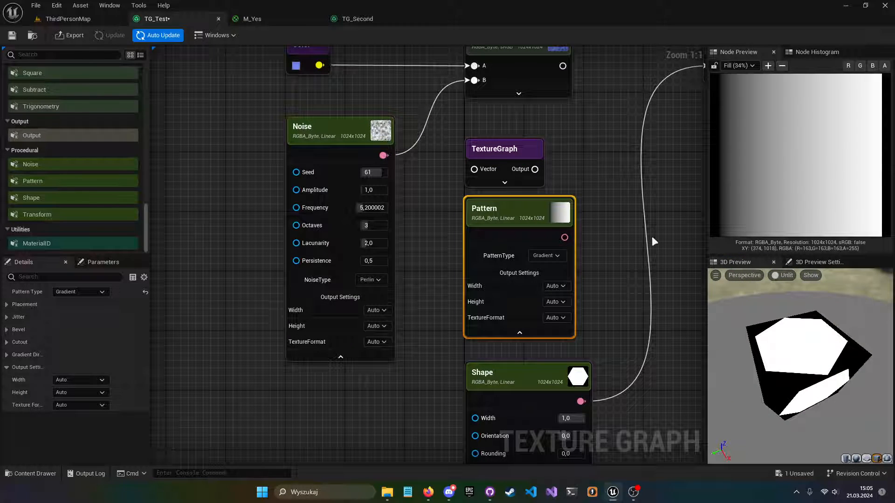
- Examine TG_Test's Color, Noise, Multiply and Output nodes and compare the graph with M_Yes
right_click_drag(642, 222, 475, 174)
scroll(557, 261, "down", 3)
right_click_drag(489, 209, 446, 228)
scroll(559, 264, "down", 1)
scroll(446, 229, "up", 4)
right_click_drag(454, 158, 614, 185)
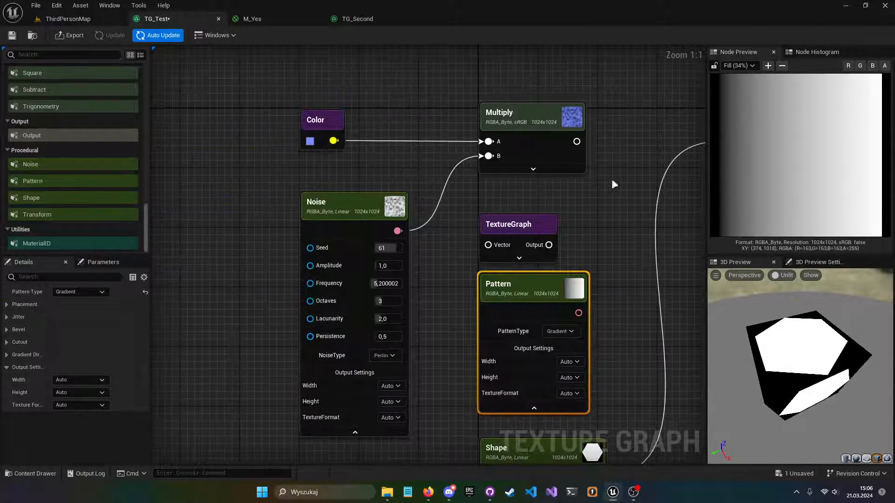
right_click_drag(326, 76, 255, 96)
left_click_drag(233, 90, 655, 225)
right_click_drag(655, 225, 497, 208)
right_click_drag(415, 208, 624, 221)
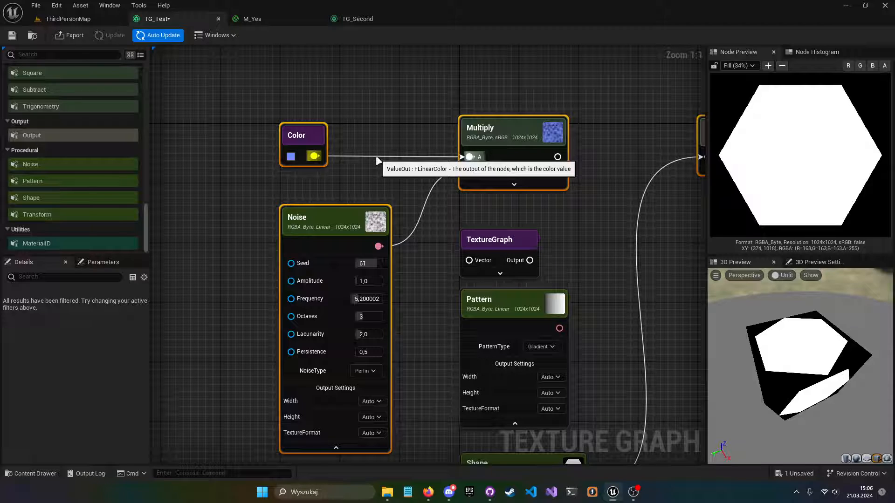
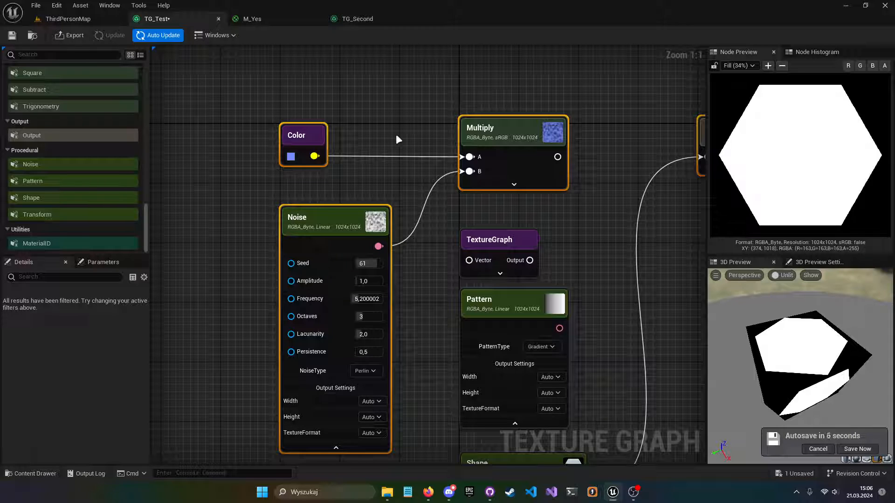
left_click(279, 19)
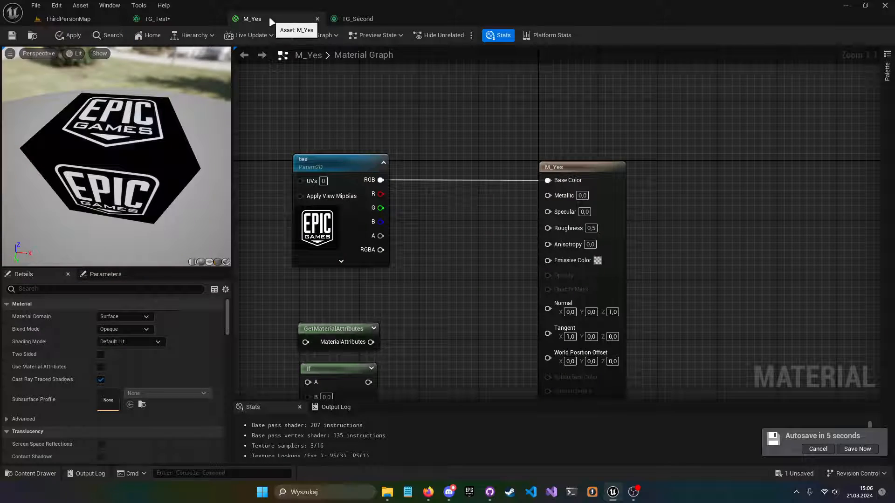
left_click(175, 22)
- Delete the TextureGraph, Pattern and Shape nodes from TG_Test
left_click(471, 240)
right_click_drag(420, 255, 367, 93)
right_click_drag(529, 161, 487, 222)
scroll(496, 239, "down", 2)
right_click_drag(491, 176, 473, 152)
left_click_drag(486, 130, 413, 330)
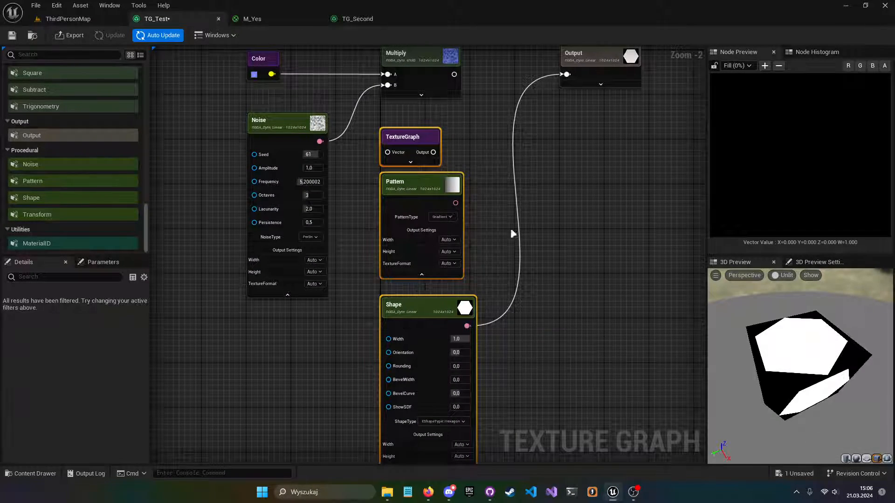
right_click_drag(511, 228, 513, 262)
left_click(414, 186)
key("Delete")
left_click_drag(489, 182, 445, 409)
key("Delete")
right_click_drag(414, 201, 432, 310)
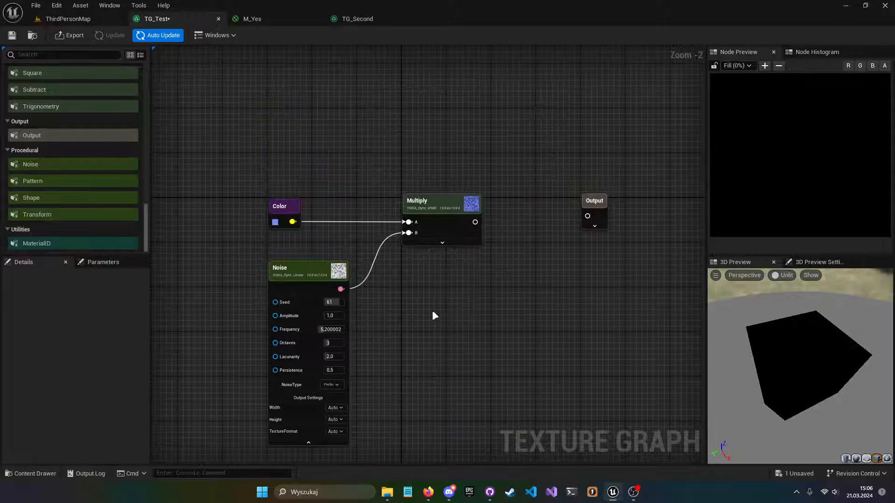
- Connect the Multiply node to the Output node and try to save TG_Test
scroll(449, 222, "up", 2)
left_click_drag(274, 171, 277, 365)
right_click_drag(502, 231, 391, 228)
left_click_drag(368, 219, 522, 210)
left_click_drag(541, 202, 534, 209)
right_click_drag(536, 213, 691, 205)
left_click(13, 35)
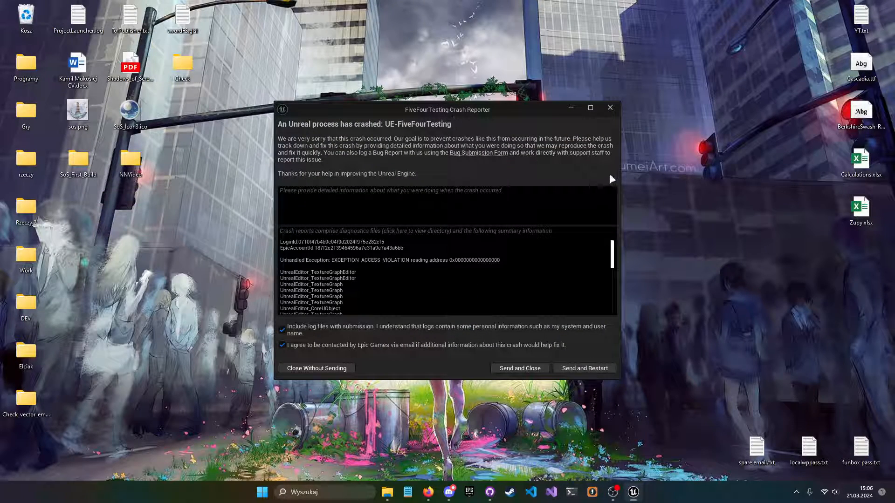
- Send the crash report, restart the editor and reopen the TG_Test and M_Yes asset editors, bringing TG_Test to the front
left_click(587, 369)
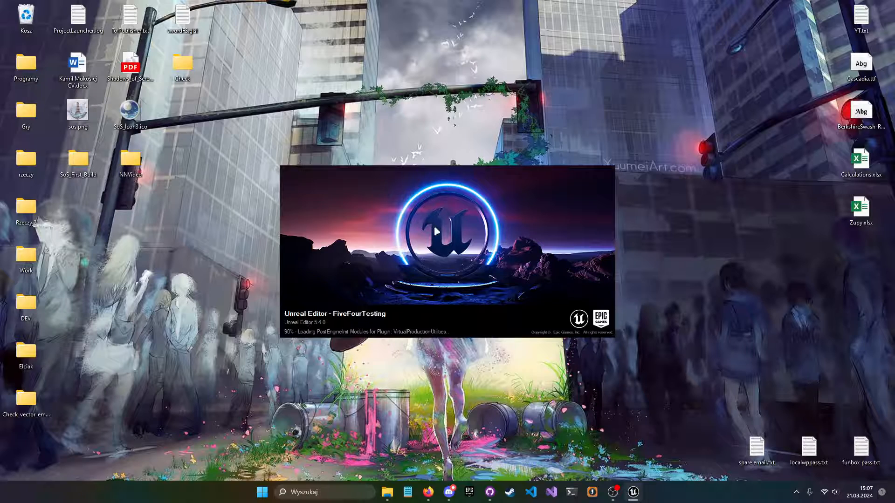
left_click(649, 363)
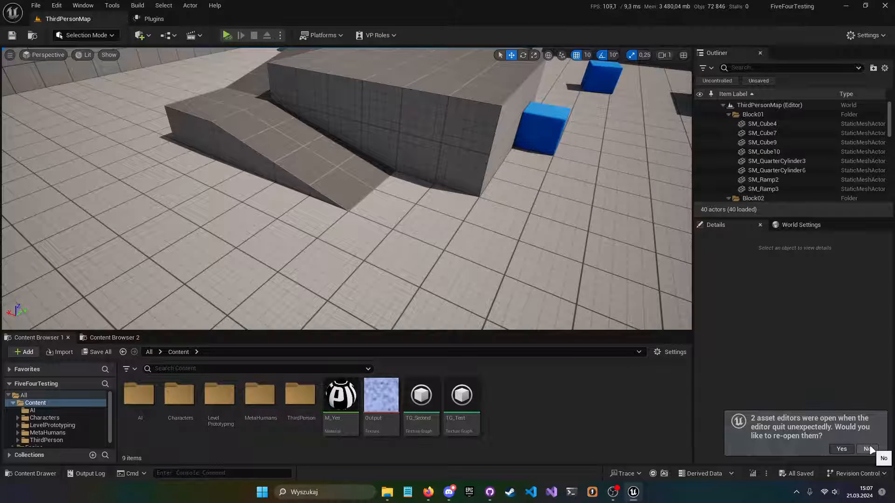
left_click(847, 451)
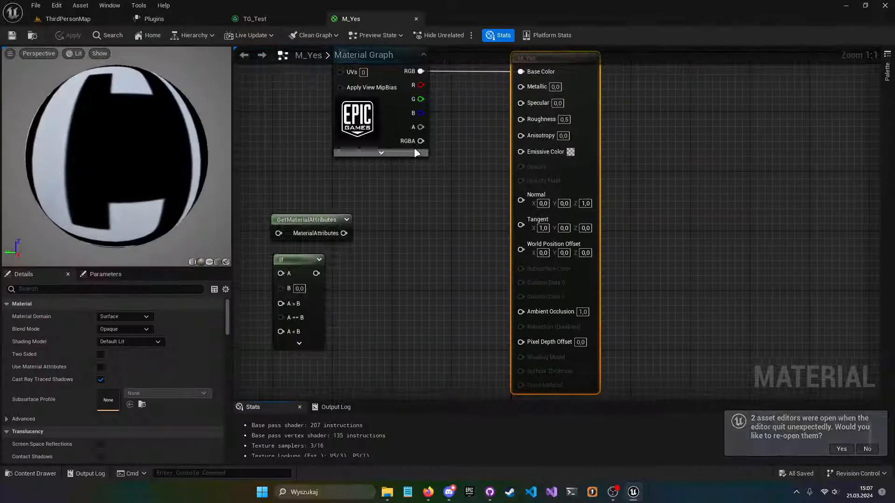
left_click(249, 20)
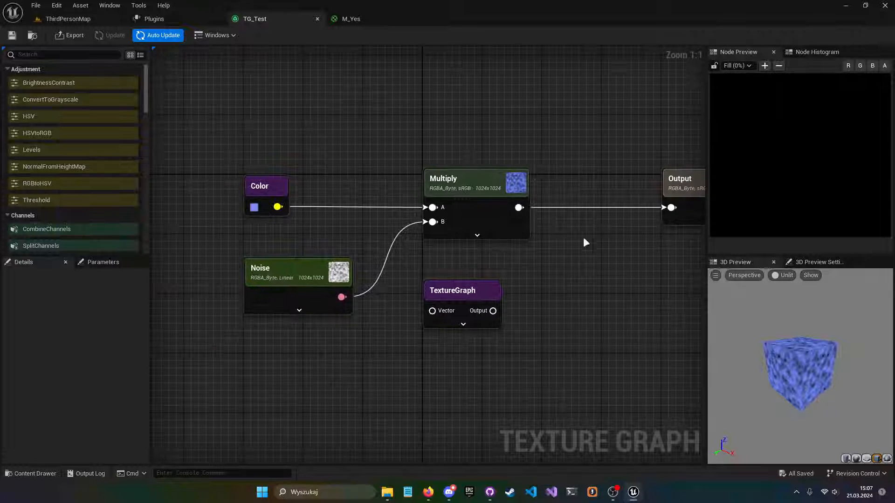
- Try to delete the TextureGraph node from TG_Test and save the asset
left_click(345, 292)
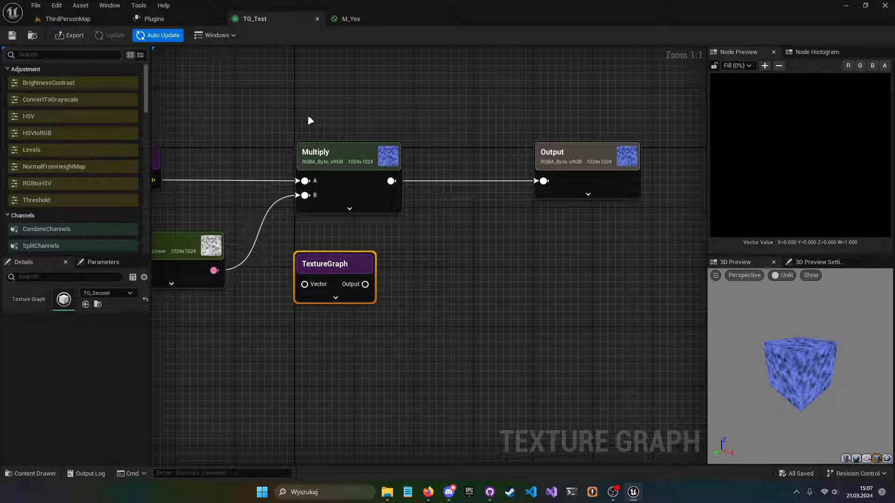
key("Delete")
left_click(12, 36)
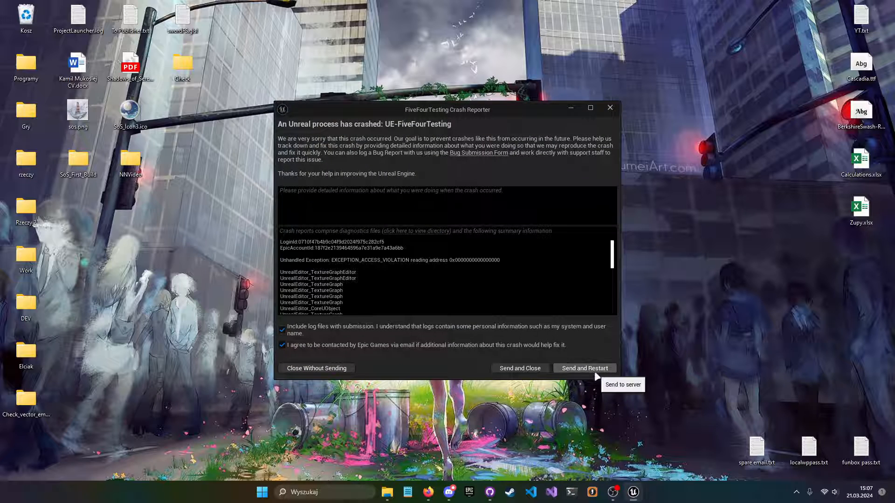
- Restart the editor with the crash report sent and create a Texture Graph asset named TG_Final, declining to reopen the previous asset editors
left_click(593, 363)
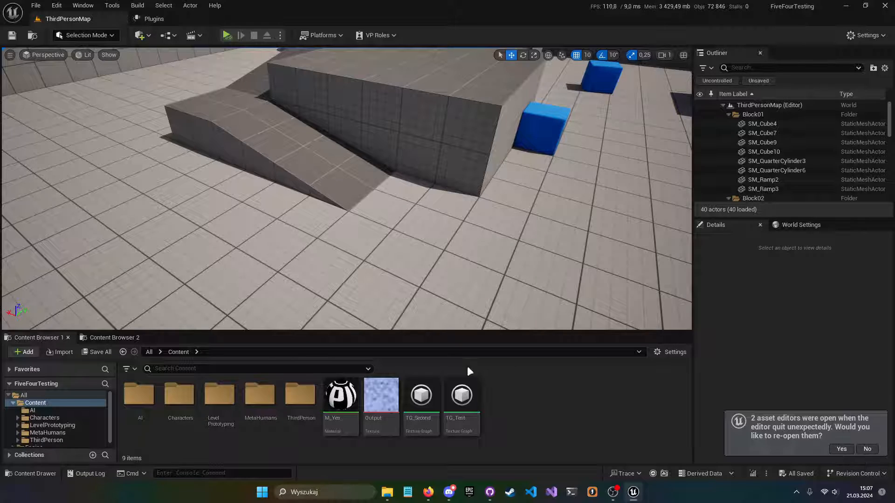
right_click(539, 404)
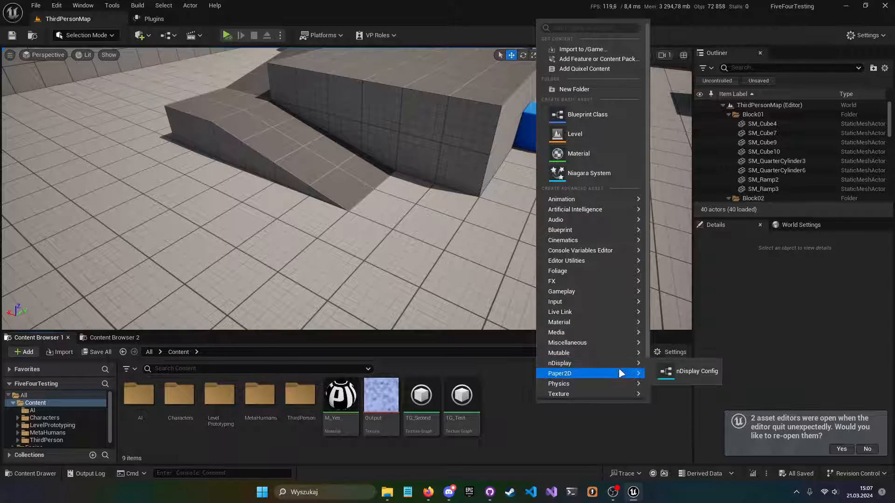
scroll(619, 359, "down", 1)
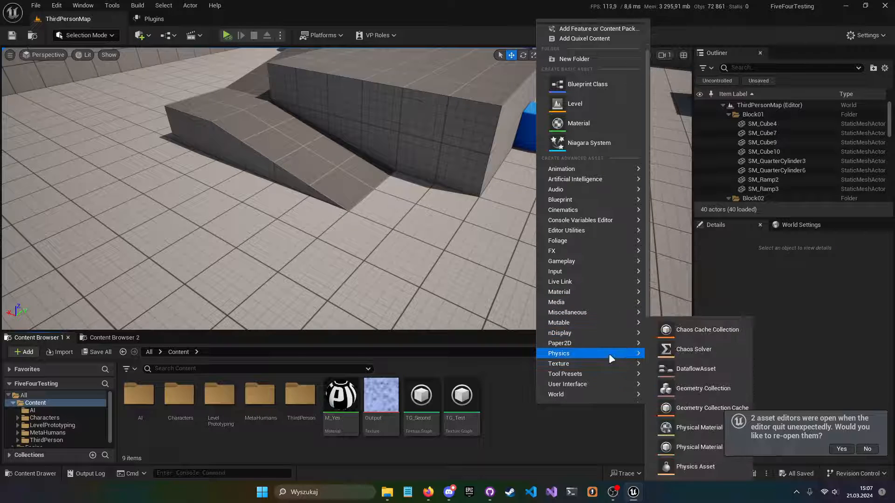
mouse_move(608, 364)
left_click(695, 426)
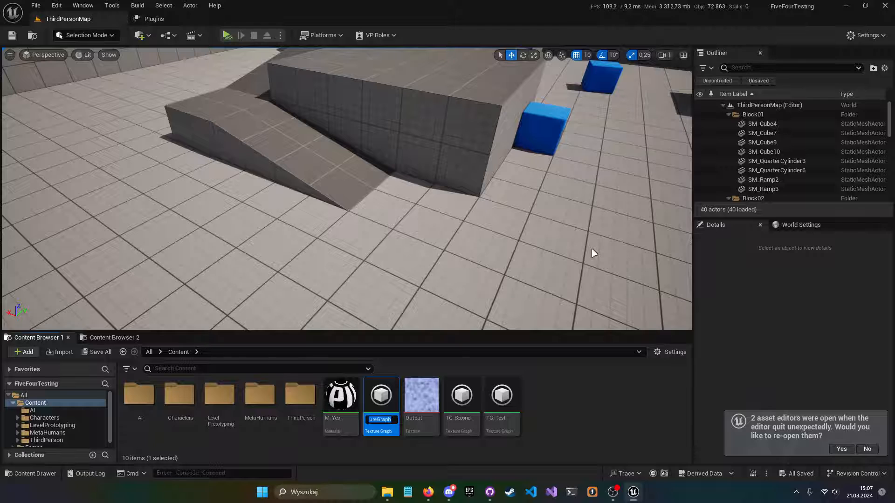
type("TG_Final")
key("Return")
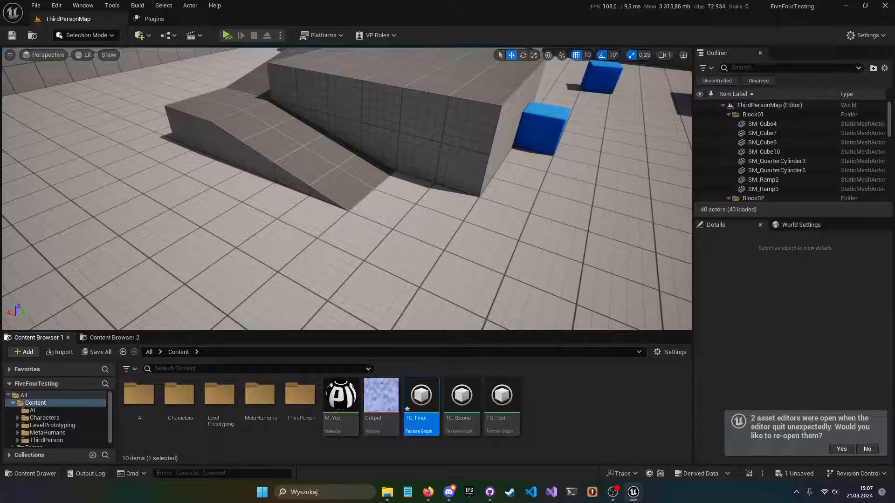
left_click(867, 450)
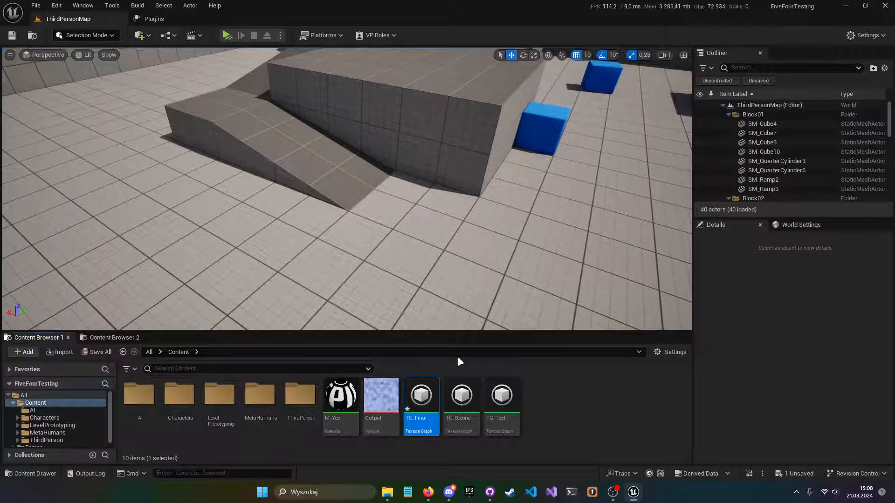
- Open TG_Final and add a Color node to the left of the Output node
double_click(416, 421)
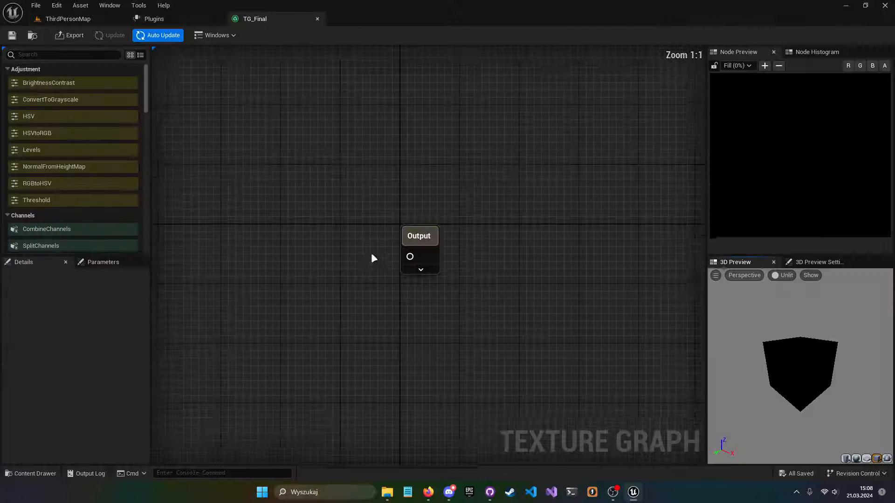
right_click(387, 227)
type("co")
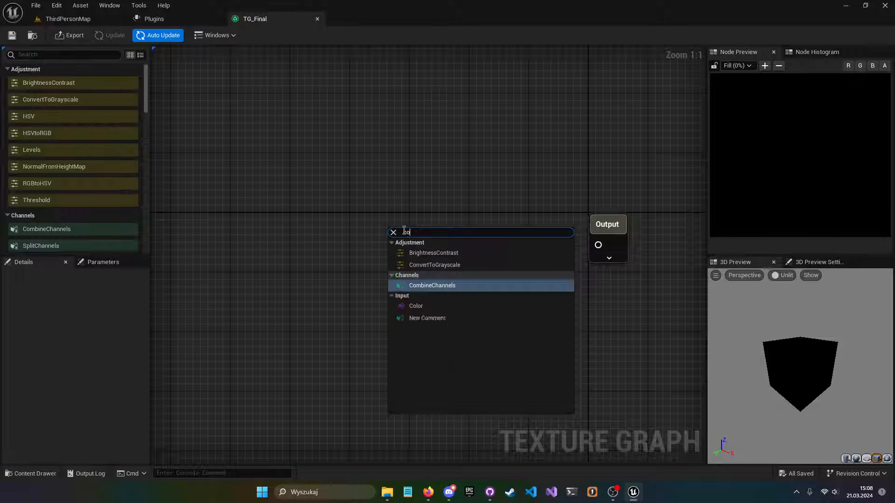
type("l")
key("Return")
left_click(452, 217)
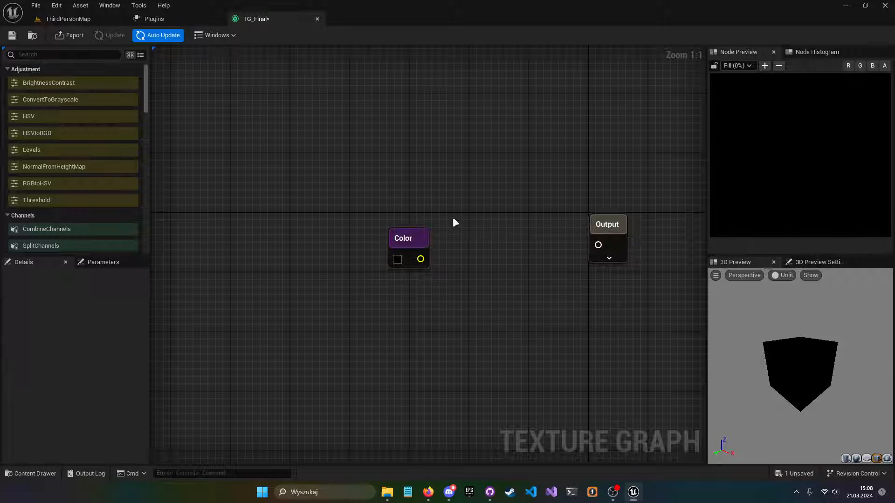
- Move the Color node farther from Output and set its color to blue (R 0, G 128, B 255)
left_click_drag(409, 245, 371, 234)
left_click(360, 246)
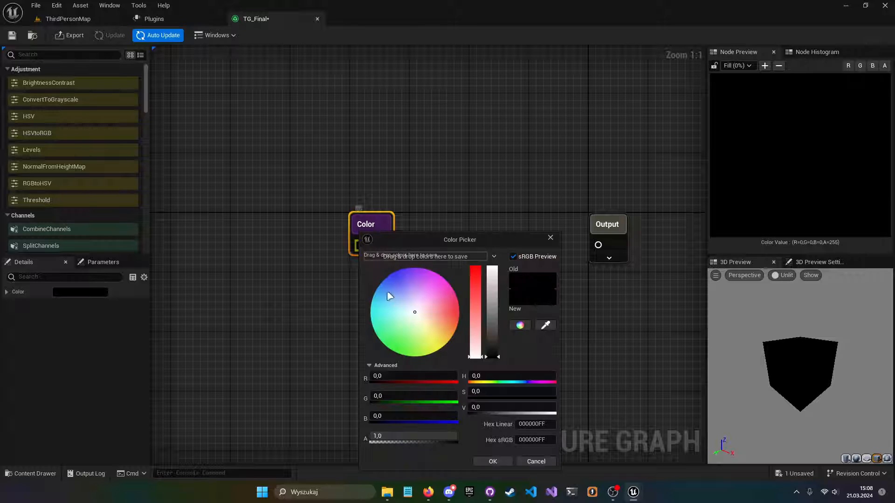
left_click(385, 279)
left_click(510, 462)
- Add a Noise node, place it below the Color node, and expand and collapse its settings
right_click(440, 258)
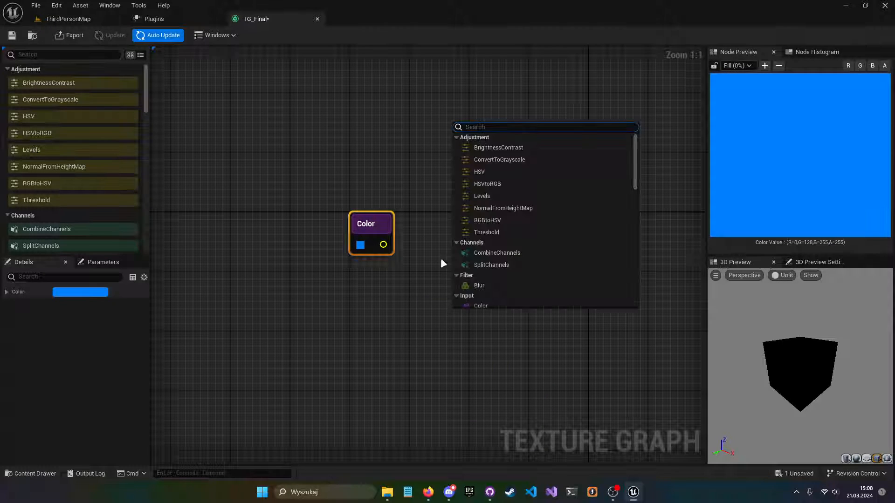
type("noise")
key("Return")
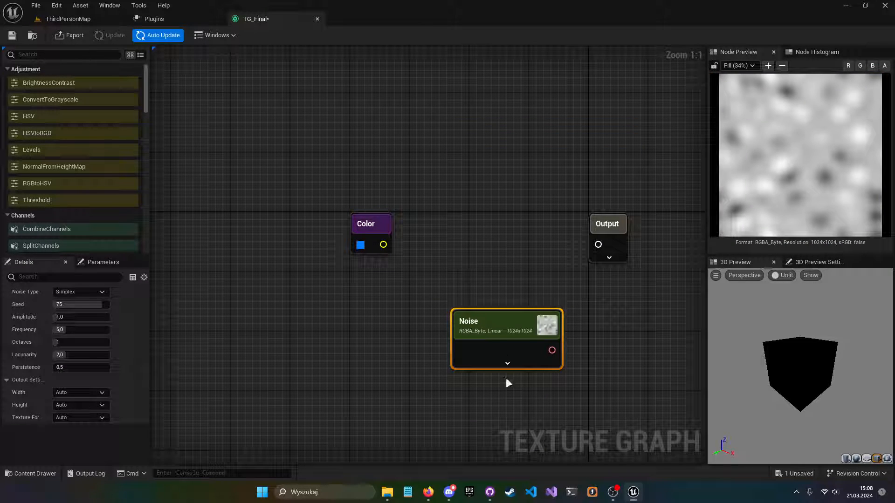
left_click(506, 365)
left_click_drag(526, 328, 407, 289)
right_click_drag(415, 292, 403, 228)
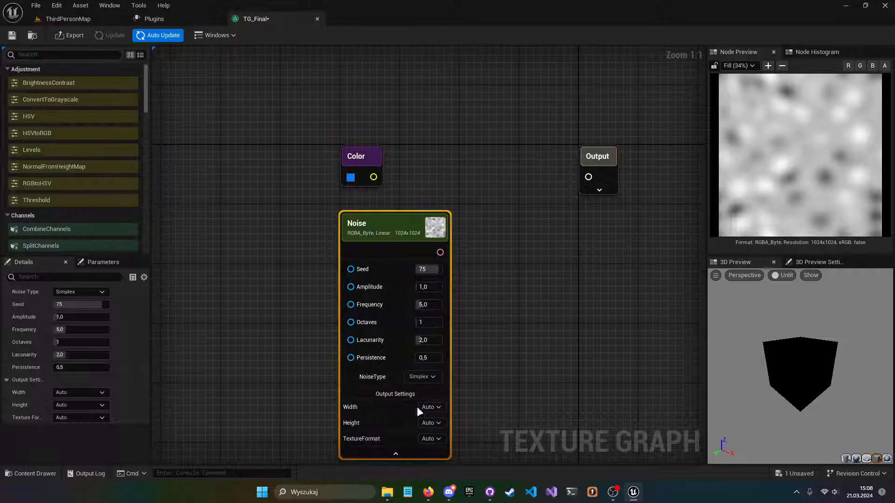
left_click(396, 454)
- Move the Output node farther away and add a Multiply node with Color wired to A and Noise to B
right_click_drag(493, 197, 425, 290)
left_click_drag(536, 262, 593, 259)
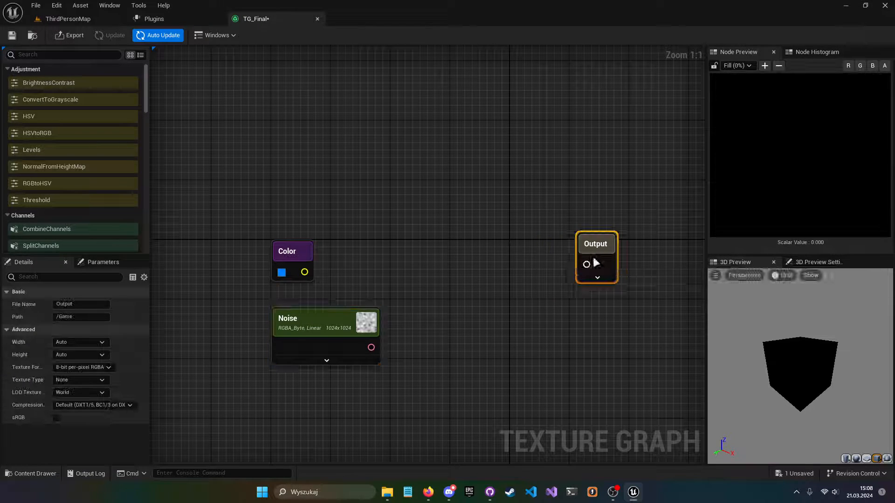
left_click_drag(305, 271, 421, 270)
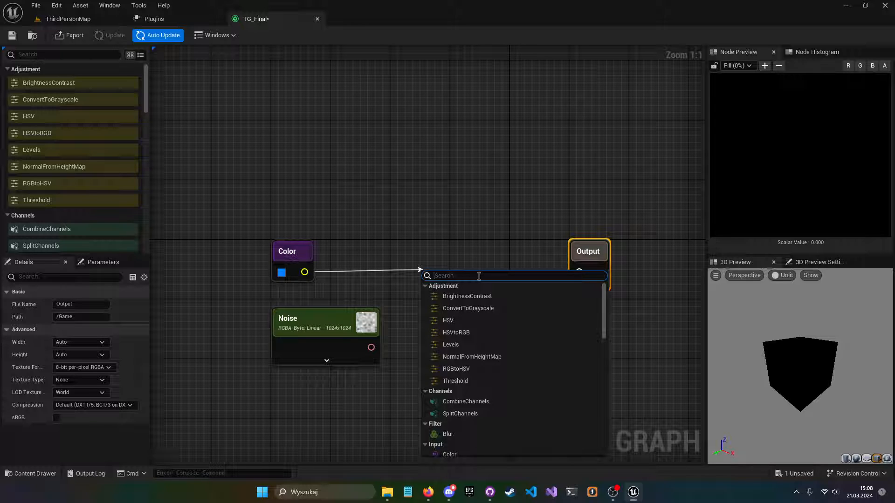
type("multi")
key("Up")
key("Return")
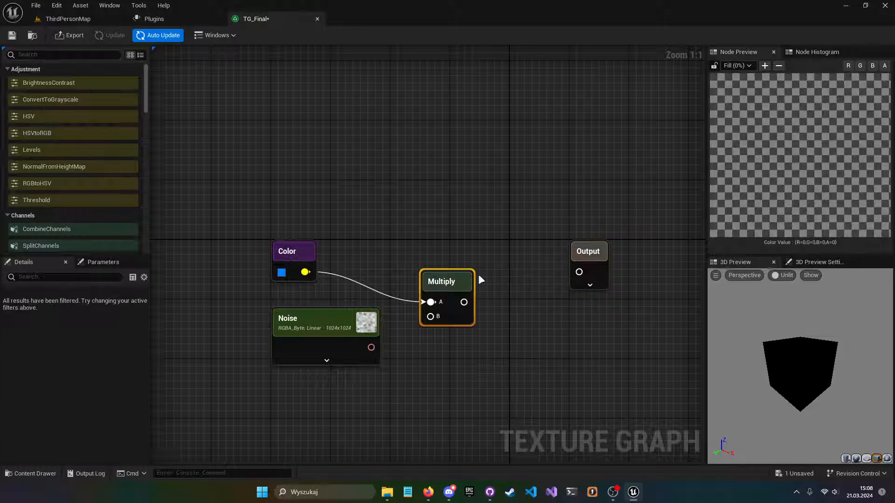
left_click_drag(371, 348, 431, 325)
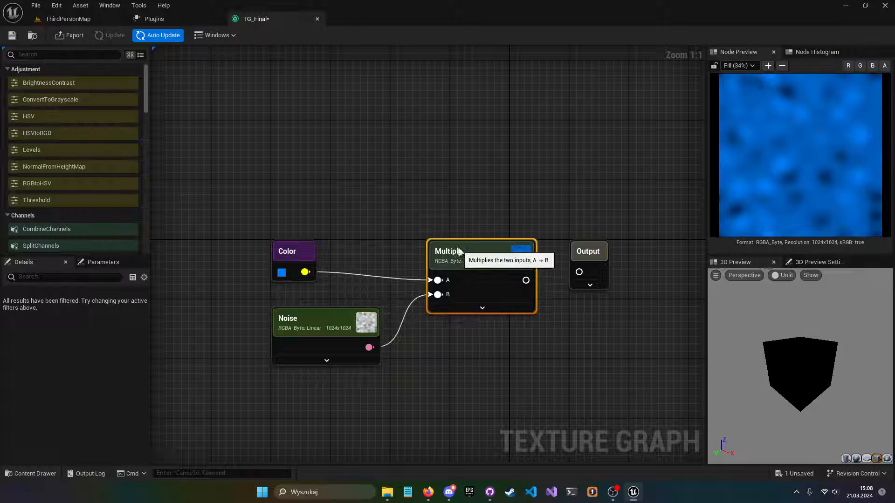
- Connect Multiply to the Output node, line the two nodes up, and save TG_Final
left_click_drag(449, 280, 456, 242)
left_click_drag(579, 272, 524, 272)
left_click(180, 101)
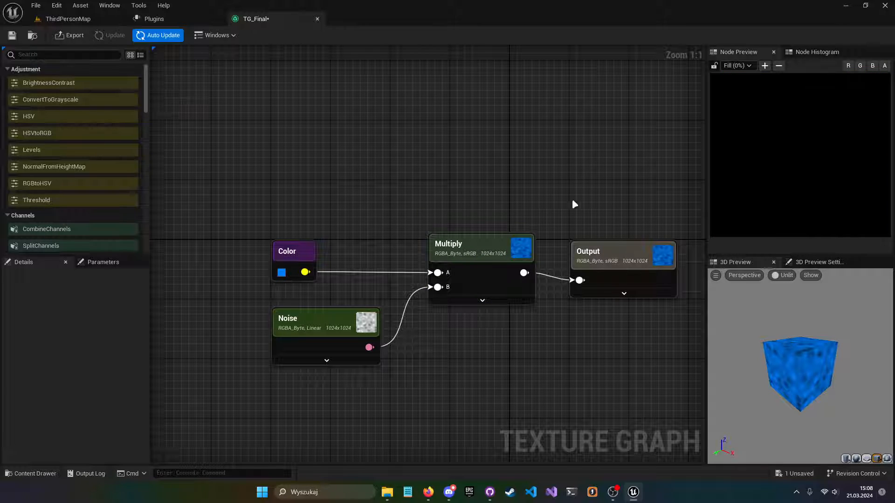
left_click(606, 245)
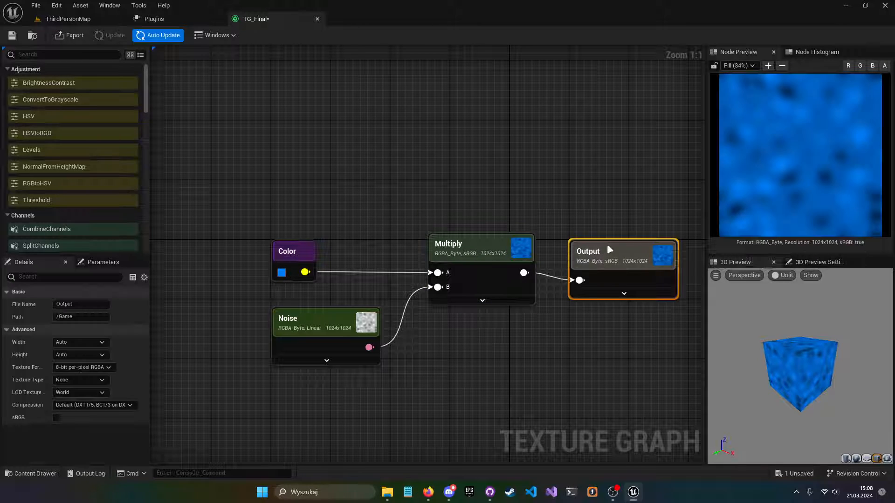
left_click(12, 37)
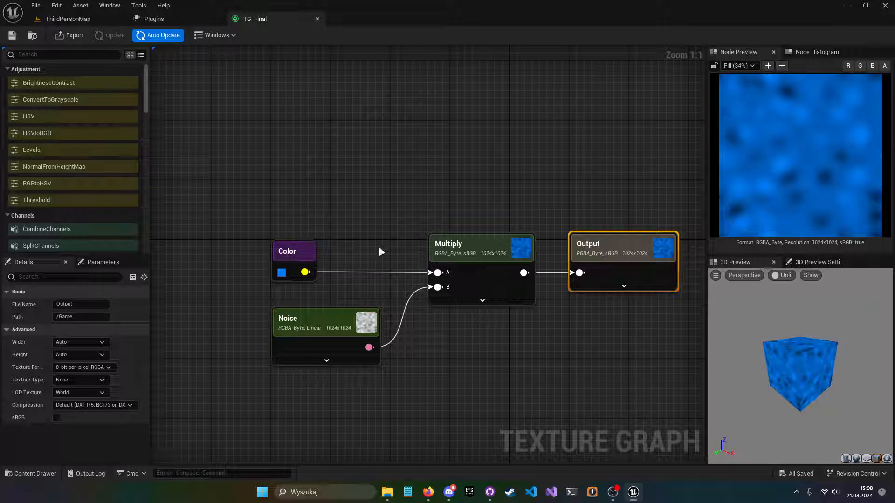
right_click_drag(379, 250, 380, 173)
right_click_drag(333, 267, 439, 272)
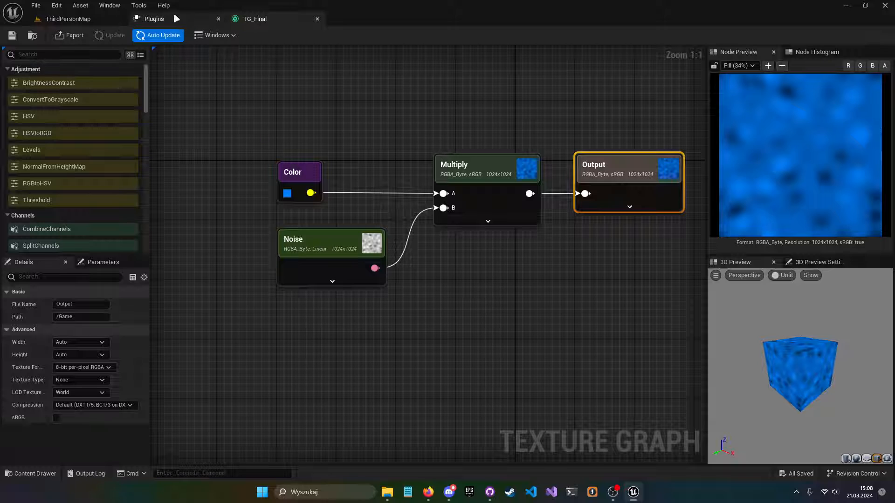
- Close the Plugins window and return to the ThirdPersonMap level
left_click(200, 21)
left_click(74, 18)
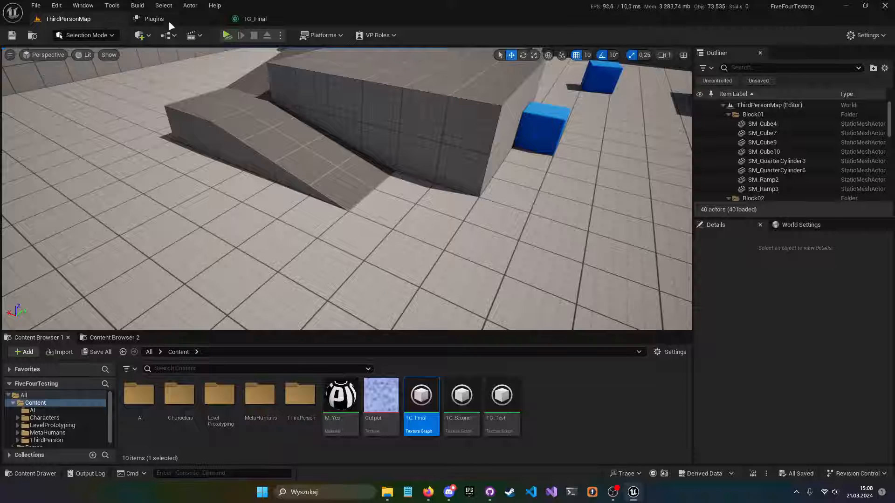
left_click(219, 19)
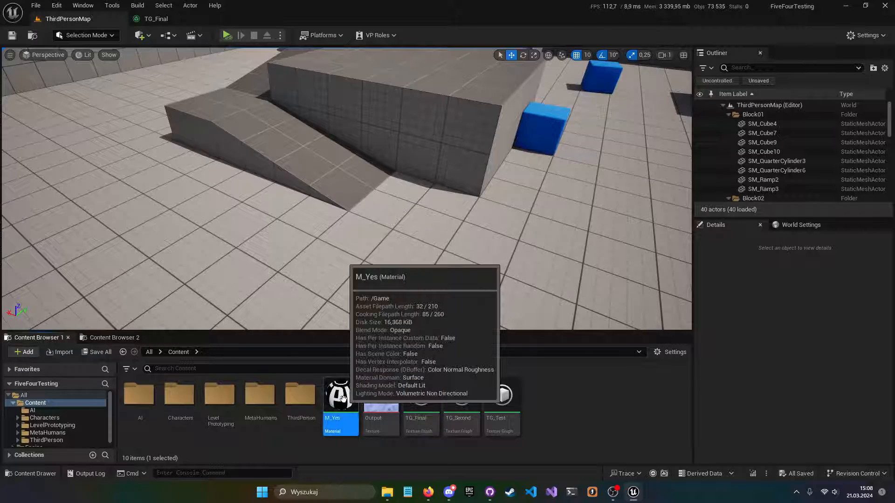
- Open the M_Yes material and delete the leftover nodes, keeping only the tex texture parameter wired to Base Color
double_click(340, 397)
right_click_drag(312, 247, 400, 243)
left_click_drag(294, 204, 458, 351)
key("Delete")
right_click_drag(473, 215, 475, 349)
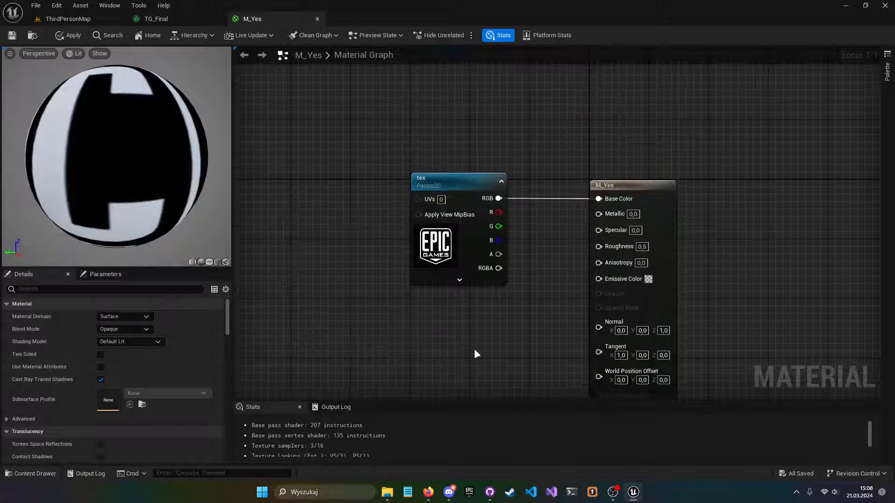
- Select the tex texture parameter in M_Yes and check its parameter name
left_click(419, 251)
right_click_drag(402, 271, 356, 150)
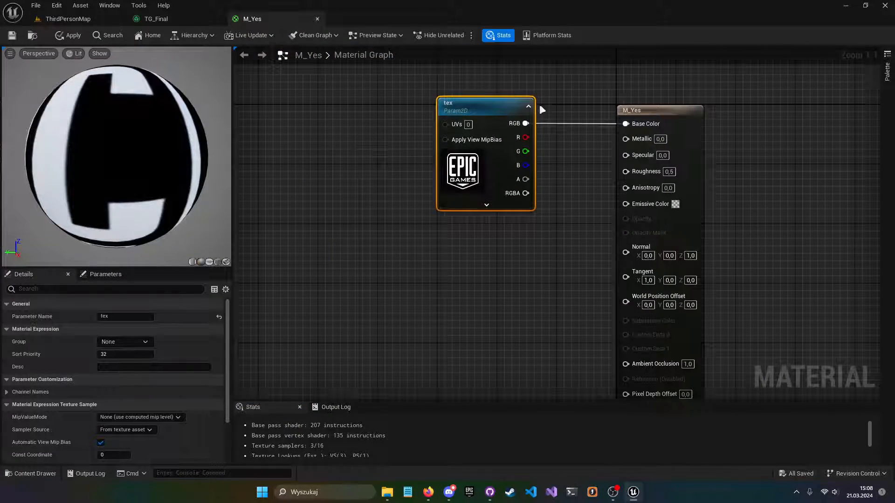
right_click_drag(543, 109, 446, 139)
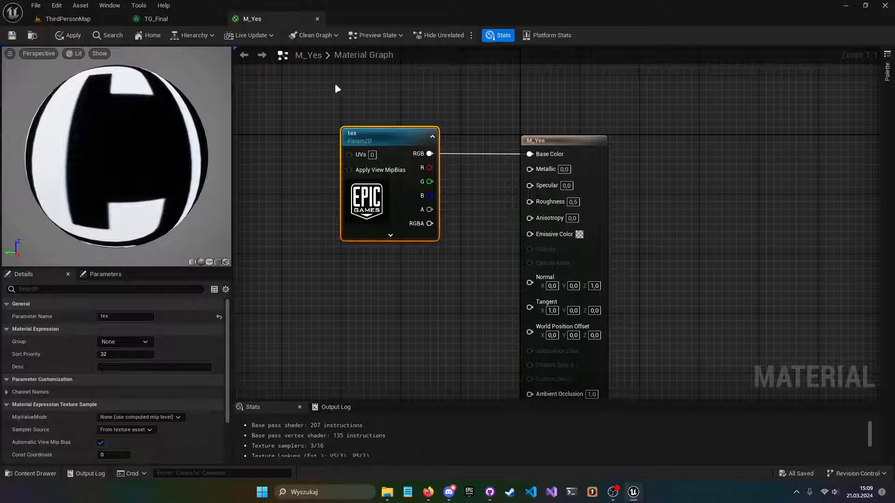
left_click(125, 316)
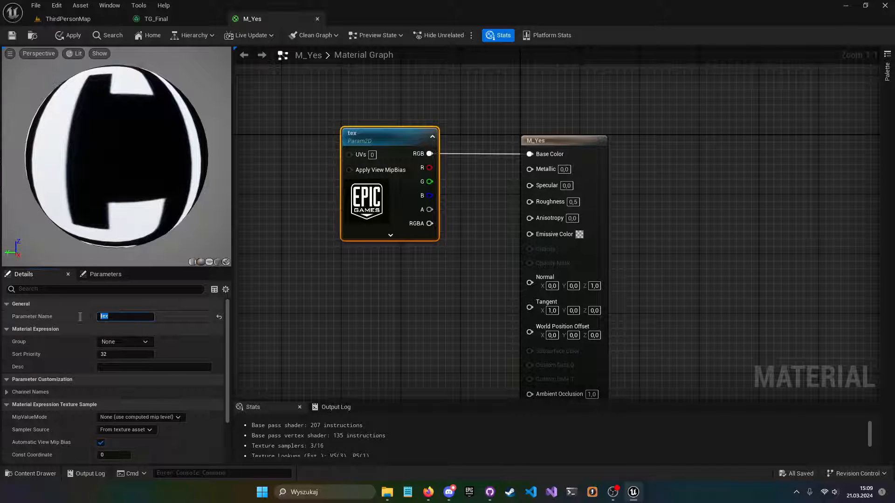
- Create an Actor Blueprint class named BP_TGTest in the Content folder of the ThirdPersonMap project
left_click(85, 20)
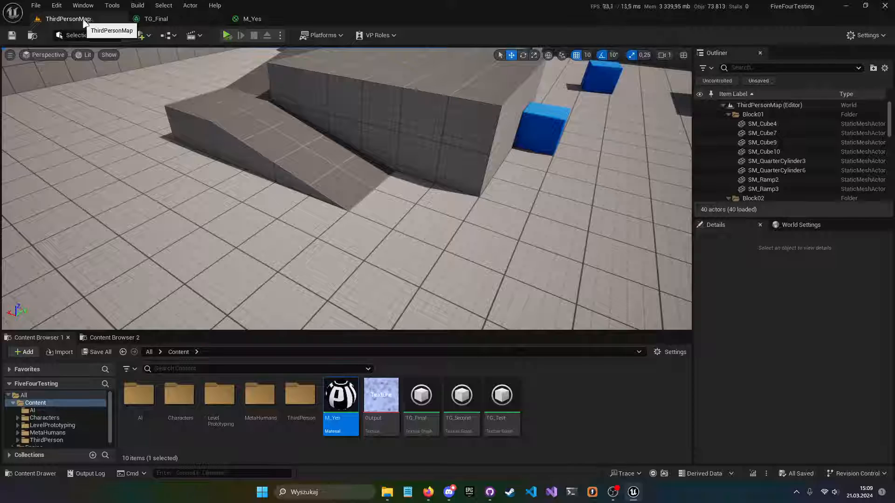
right_click(563, 410)
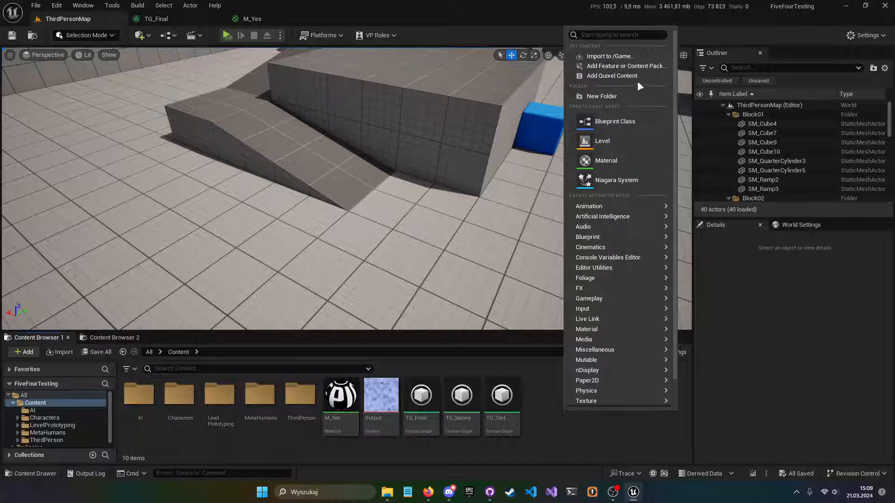
left_click(614, 122)
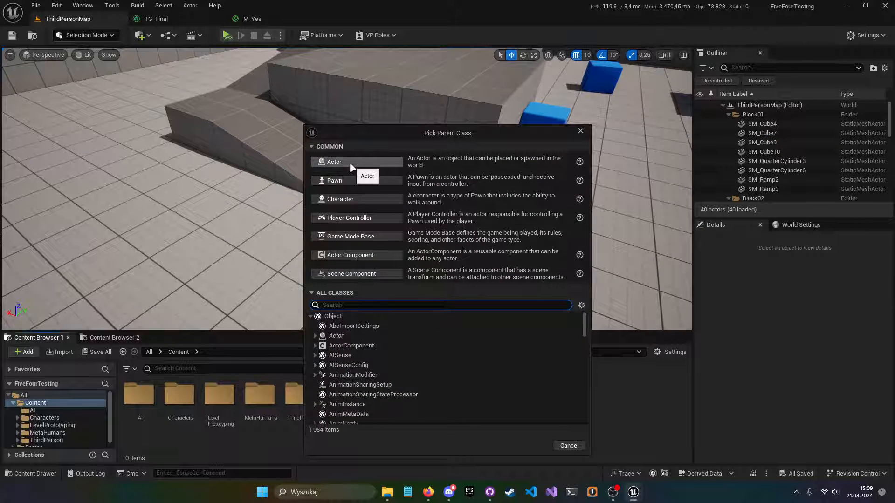
left_click(350, 162)
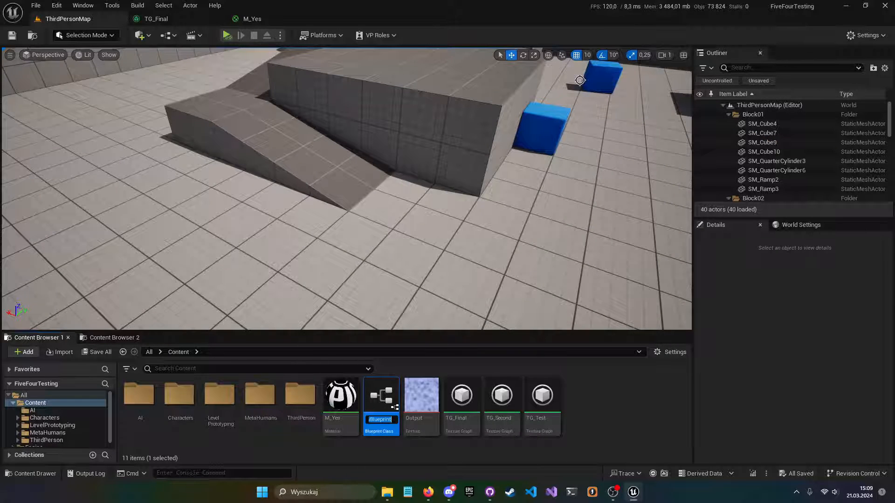
type("BP_TGTest")
key("Return")
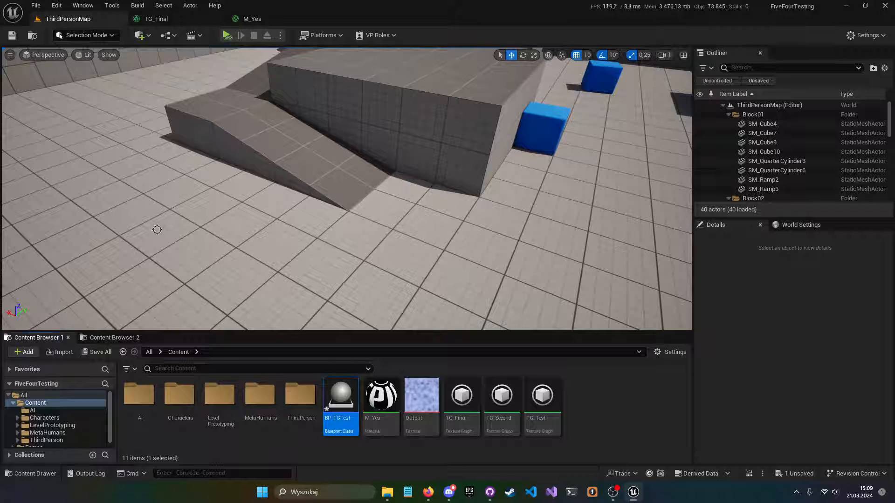
- Open BP_TGTest, add a Cube component, then compile and save the blueprint
double_click(340, 401)
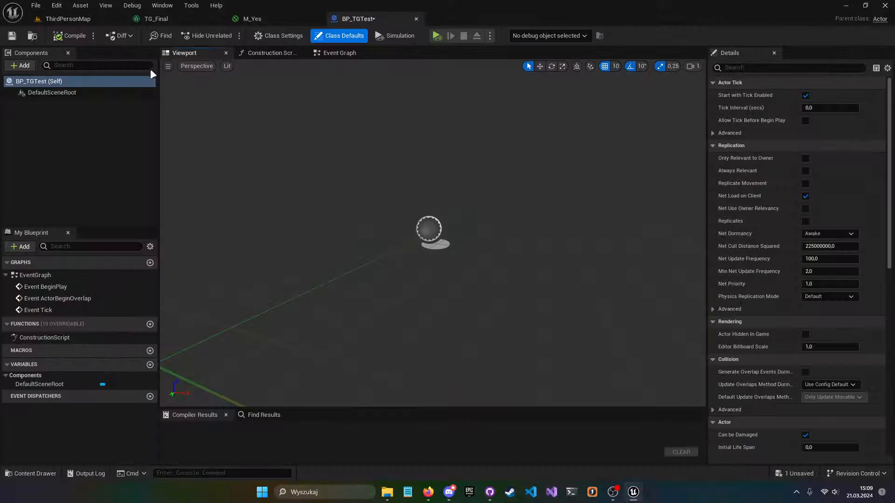
left_click(21, 65)
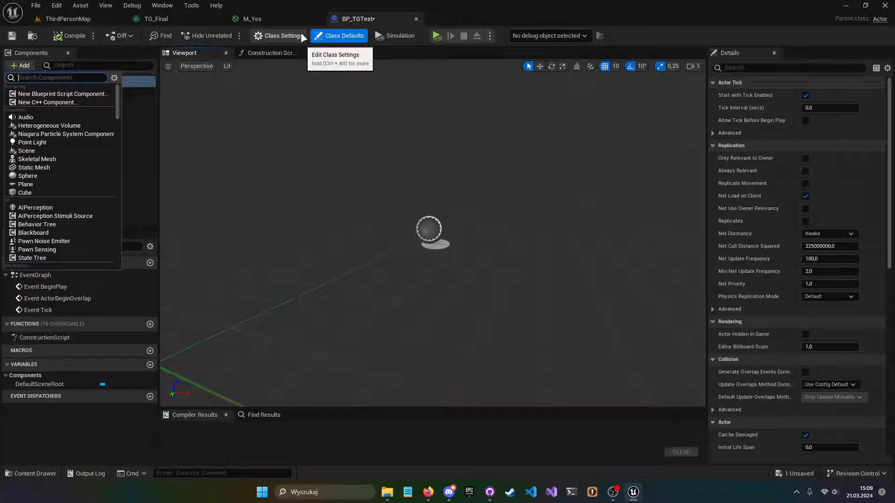
type("cube")
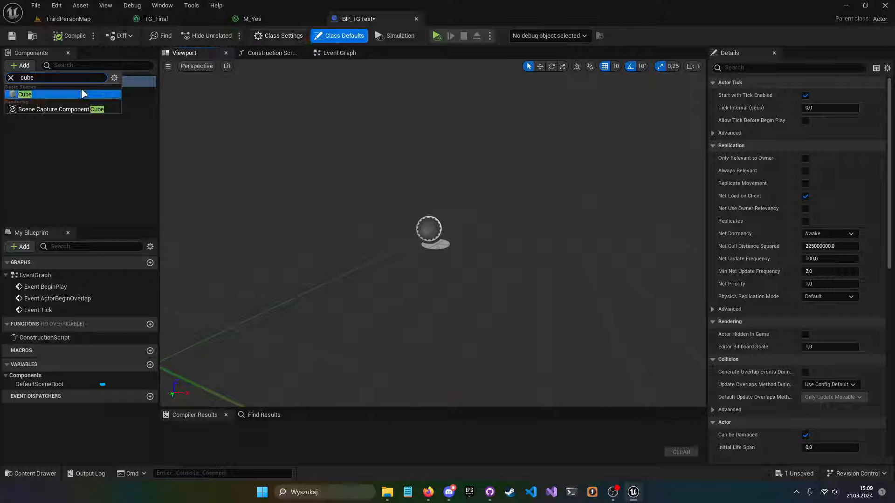
left_click(83, 94)
left_click(65, 35)
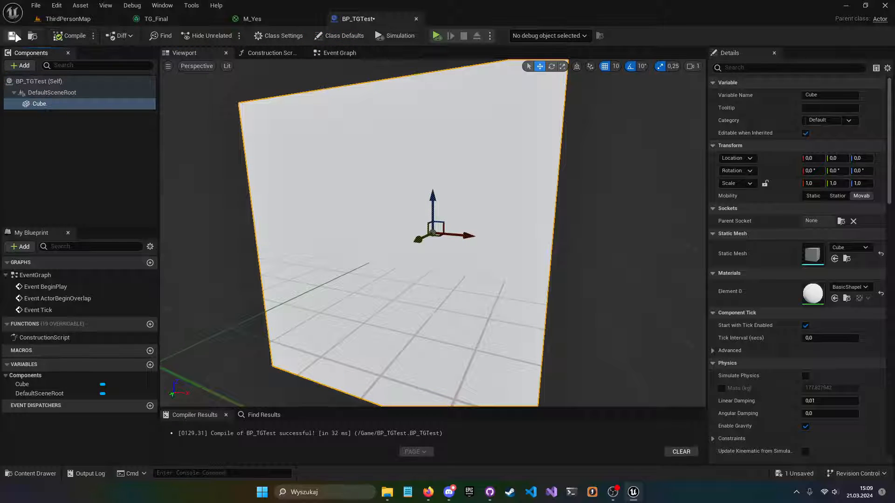
left_click(13, 36)
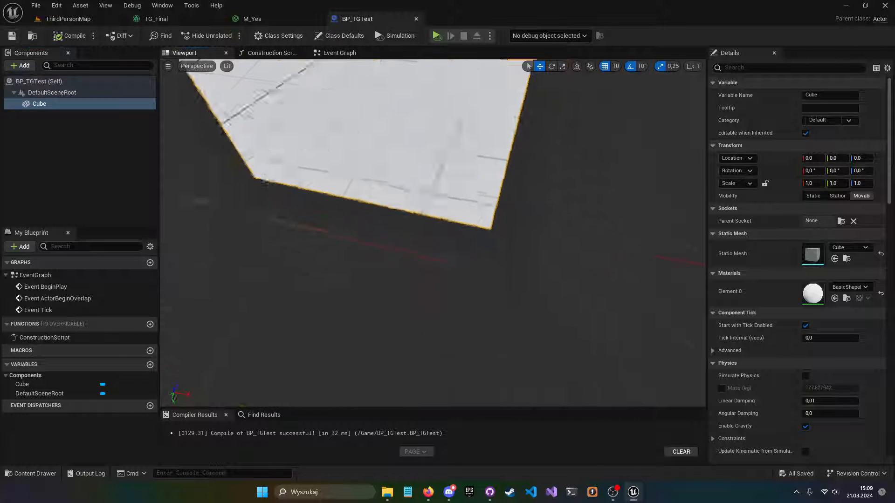
- Assign the M_Yes material to the Cube's Element 0 slot and save BP_TGTest
left_click(844, 287)
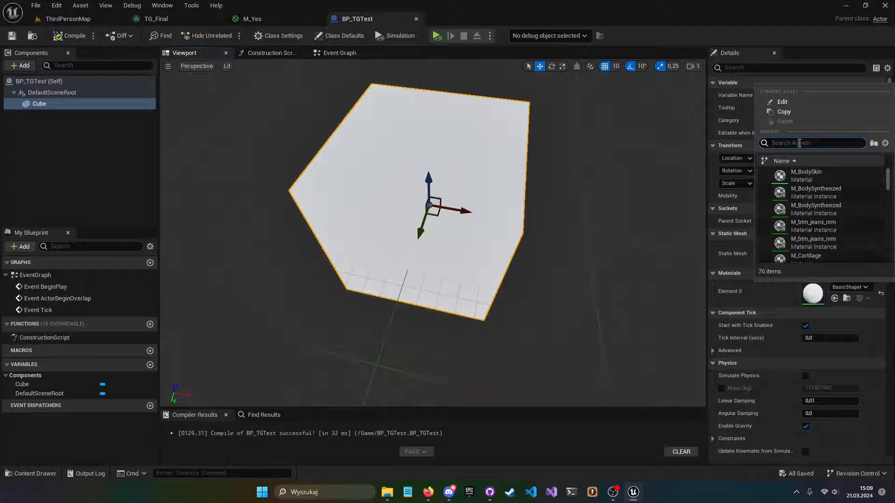
type("M_")
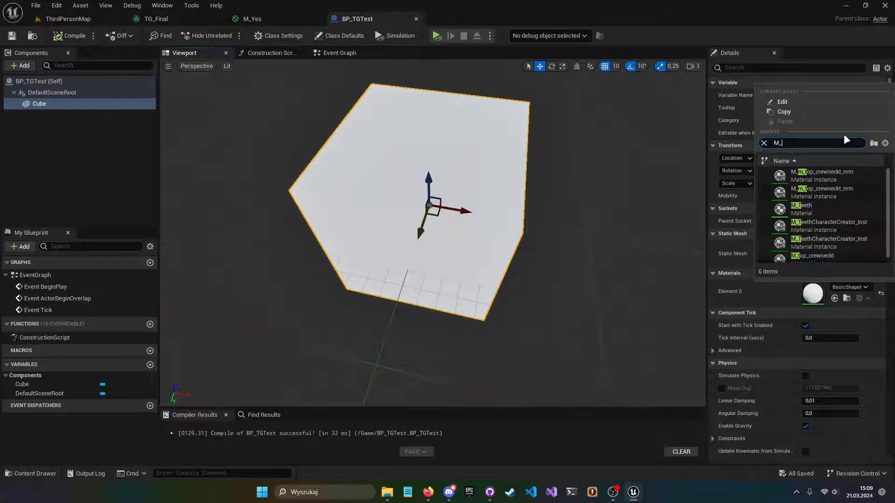
type("Yes")
left_click(803, 173)
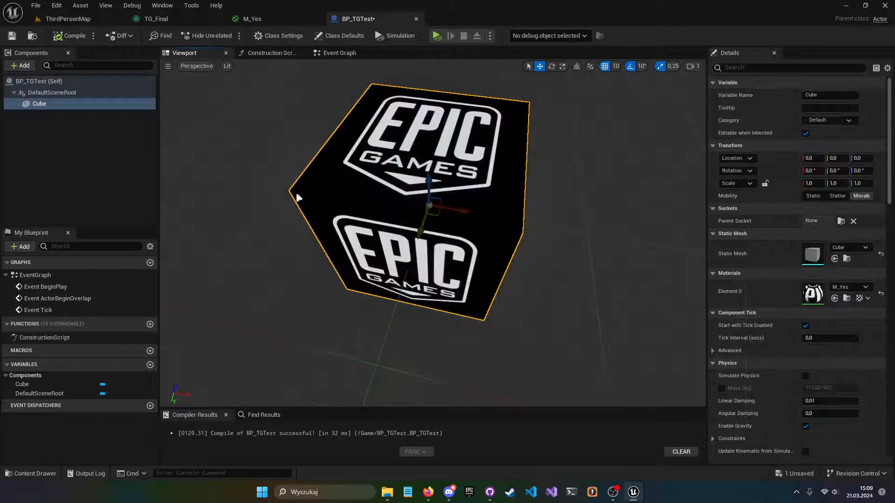
right_click_drag(418, 175, 433, 196)
right_click_drag(347, 131, 347, 112)
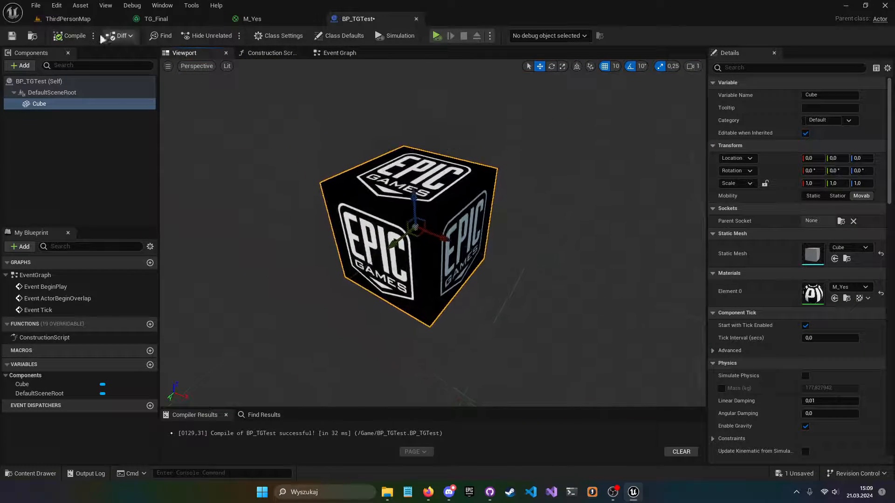
- Open BP_TGTest's Event Graph and compare it with the node graph in TG_Final
left_click(345, 53)
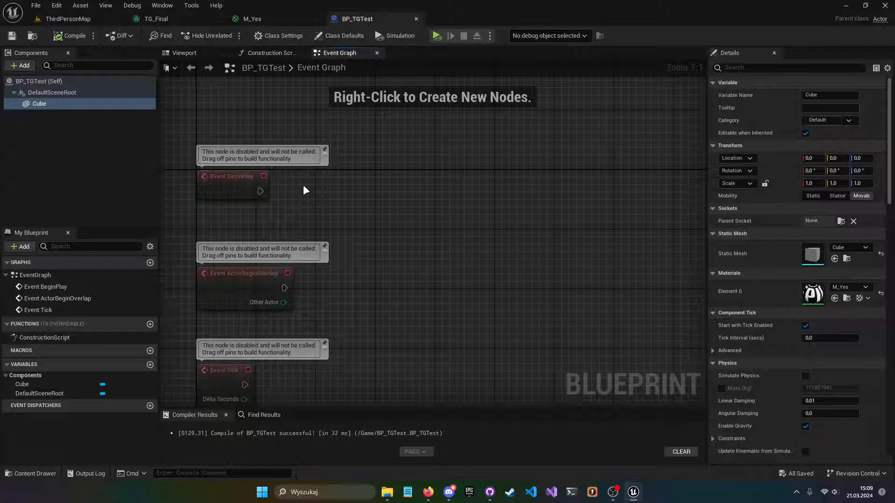
left_click(159, 19)
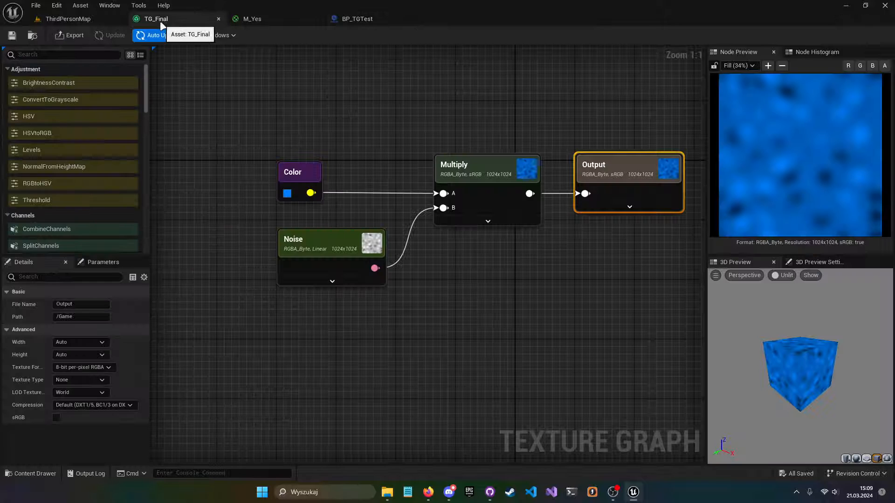
left_click_drag(372, 90, 426, 343)
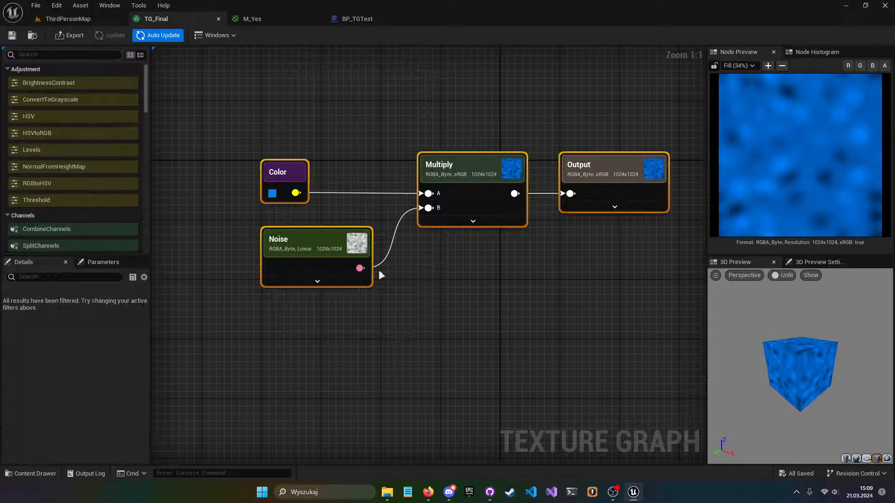
left_click(359, 19)
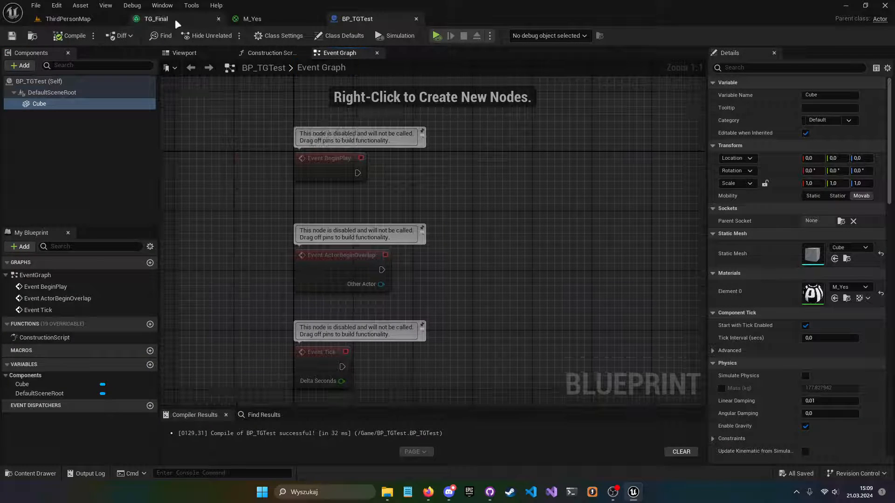
left_click(158, 19)
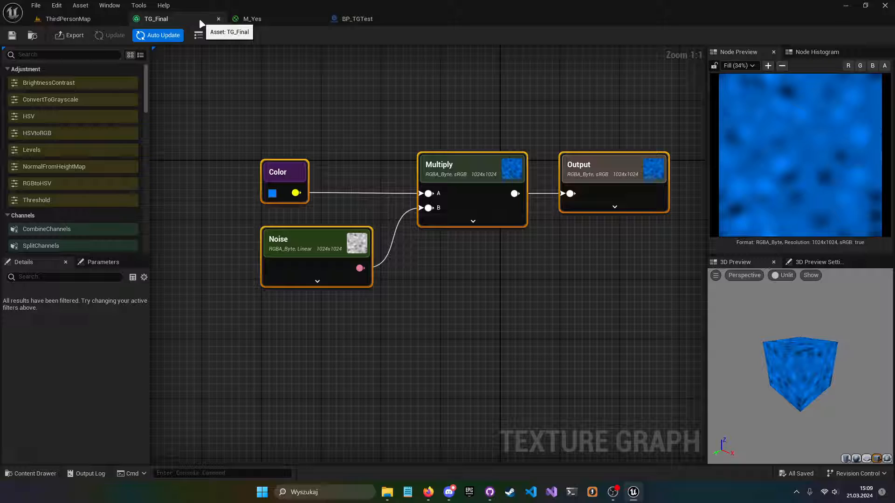
left_click(376, 19)
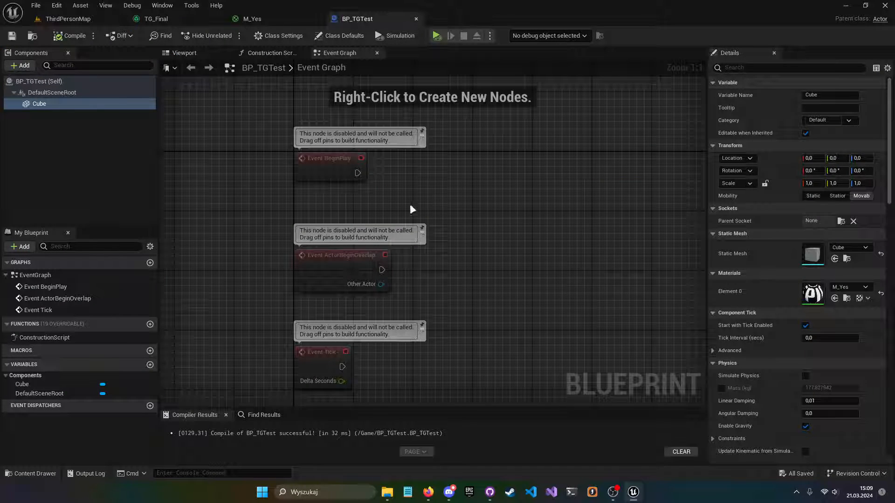
right_click_drag(460, 185, 440, 187)
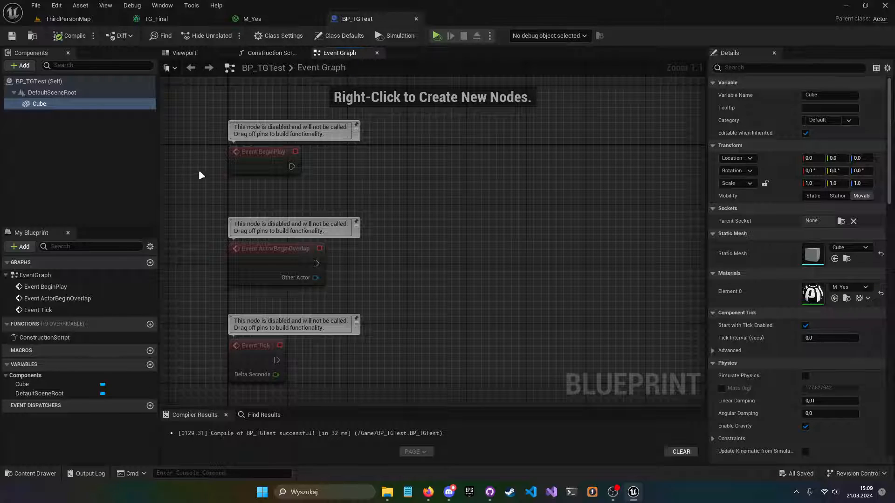
- Add a Cube component reference to the Event Graph and create a Create Dynamic Material Instance node targeting it
left_click_drag(51, 115, 550, 195)
type("create")
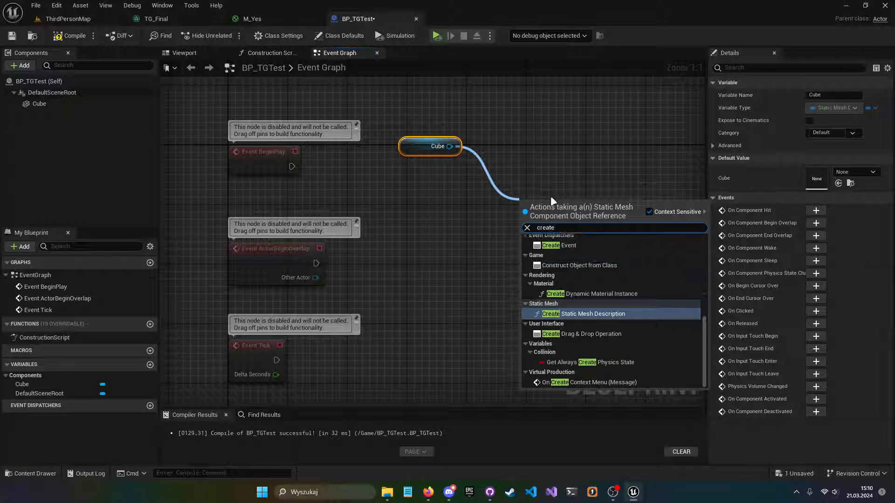
type(" dynamic")
key("Return")
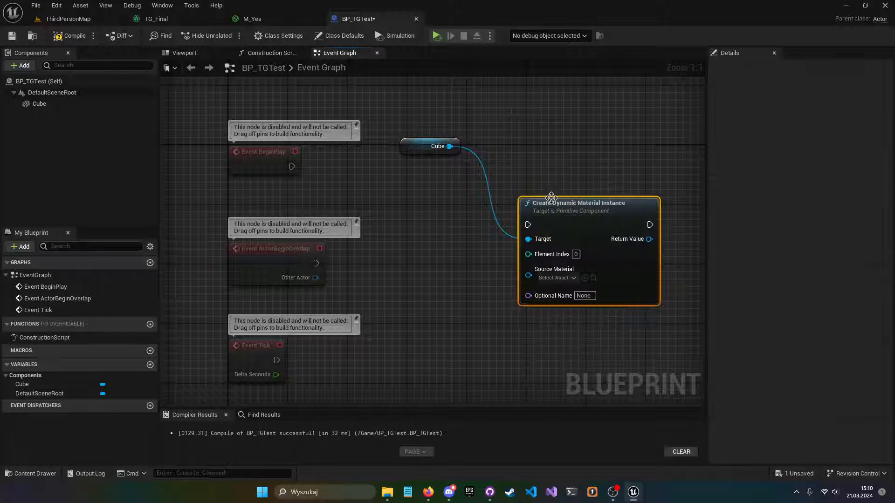
- Stack the Cube reference above Create Dynamic Material Instance, align both with Event BeginPlay, and wire the event into the function
left_click_drag(416, 155, 534, 192)
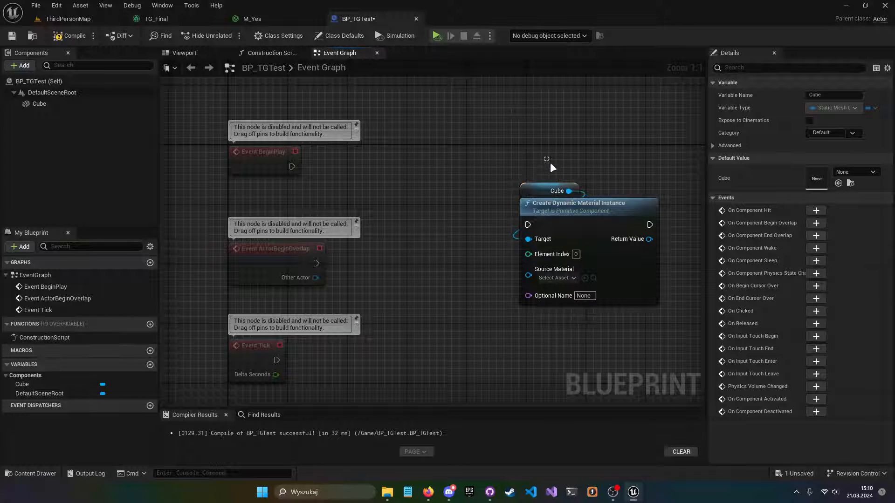
left_click(564, 232, "ctrl")
left_click_drag(563, 231, 511, 165)
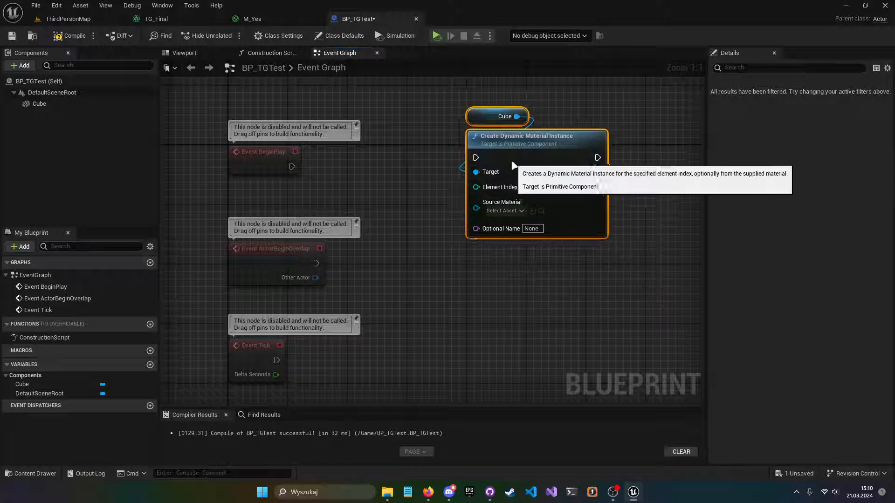
left_click_drag(292, 167, 507, 150)
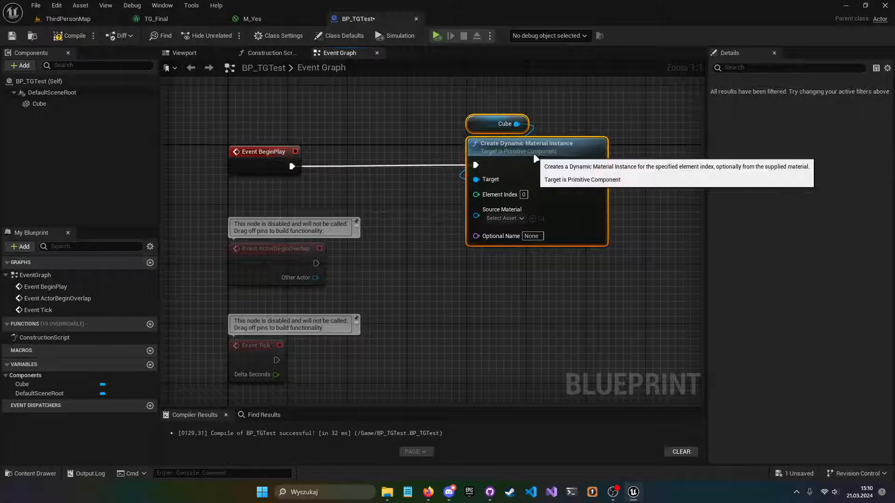
- Promote Create Dynamic Material Instance's Return Value to a variable named DMI
right_click_drag(600, 178, 500, 186)
left_click_drag(501, 192, 575, 176)
left_click(649, 200)
type("DMI")
key("Return")
- Delete the unused Event ActorBeginOverlap and Event Tick nodes from the graph
right_click_drag(326, 210, 490, 126)
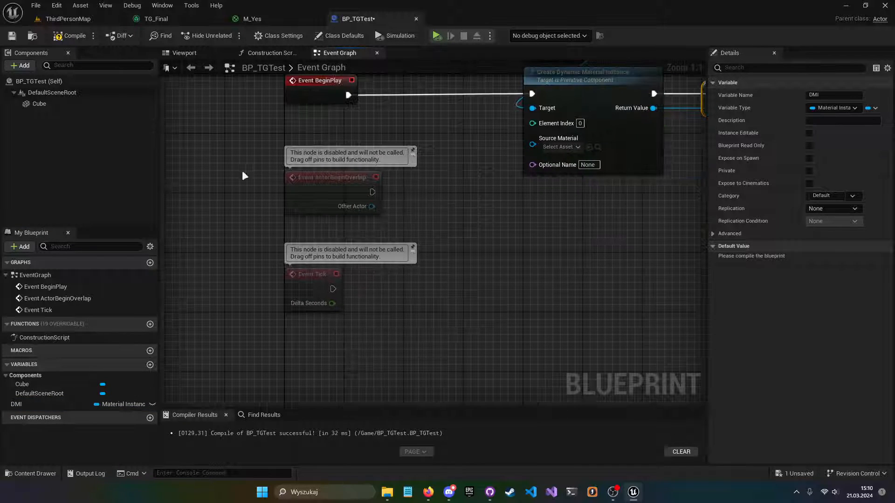
left_click_drag(240, 171, 383, 333)
key("Delete")
right_click_drag(383, 333, 231, 328)
right_click_drag(431, 182, 329, 236)
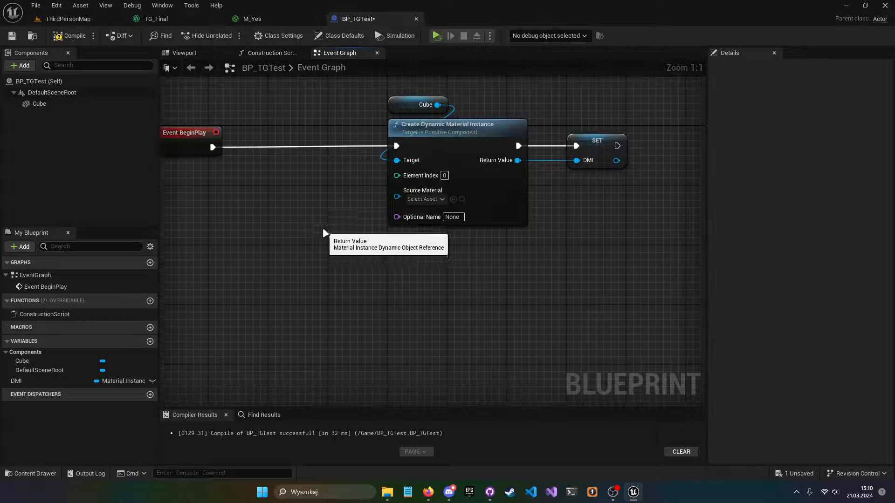
- Create a variable named TG with the type Texture Graph Object Reference
left_click(150, 341)
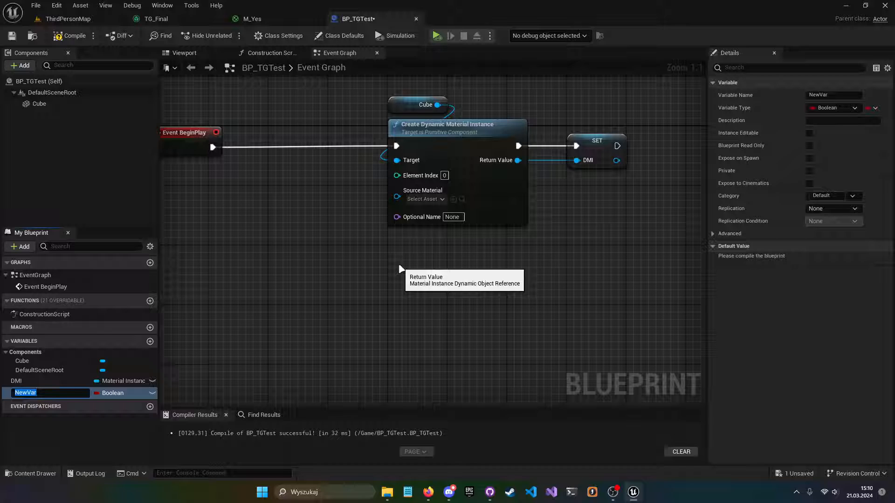
key("Return")
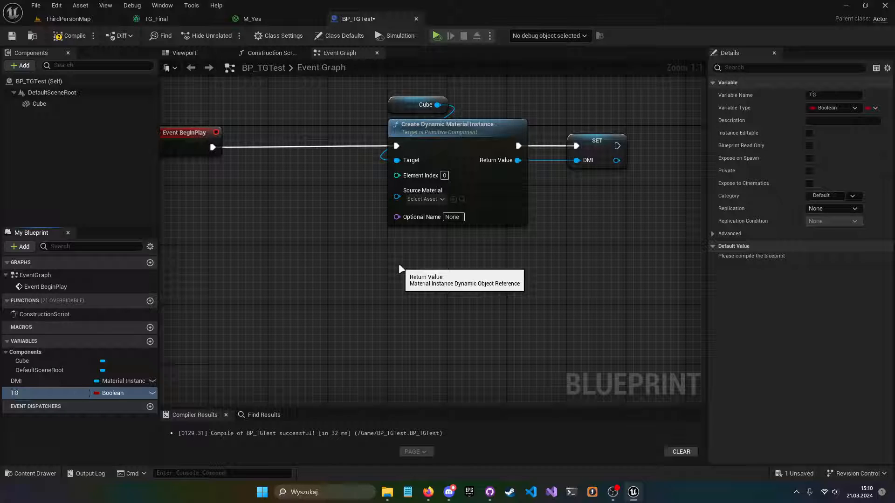
left_click(831, 108)
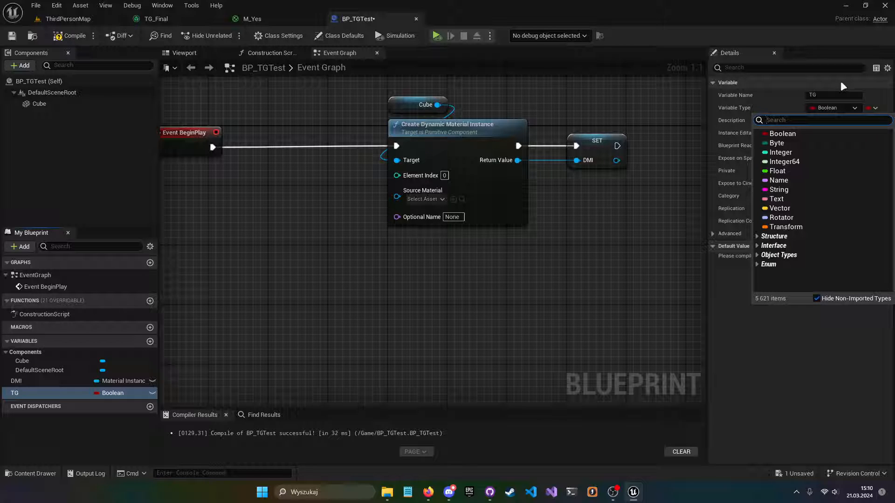
type("texture graph")
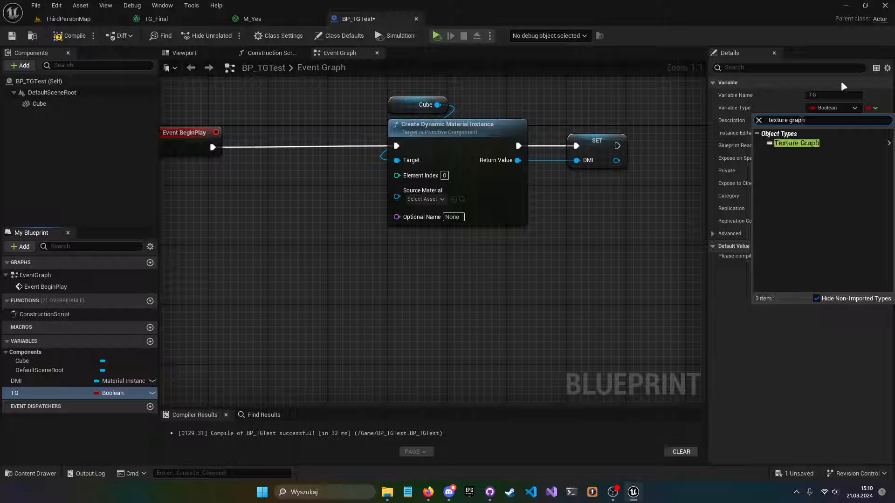
mouse_move(807, 144)
left_click(739, 143)
- Place a TG getter below Event BeginPlay and create a Texture Graph Render (Async) node from it
right_click_drag(353, 169, 400, 196)
left_click_drag(51, 393, 364, 241)
left_click(273, 258)
scroll(458, 319, "down", 15)
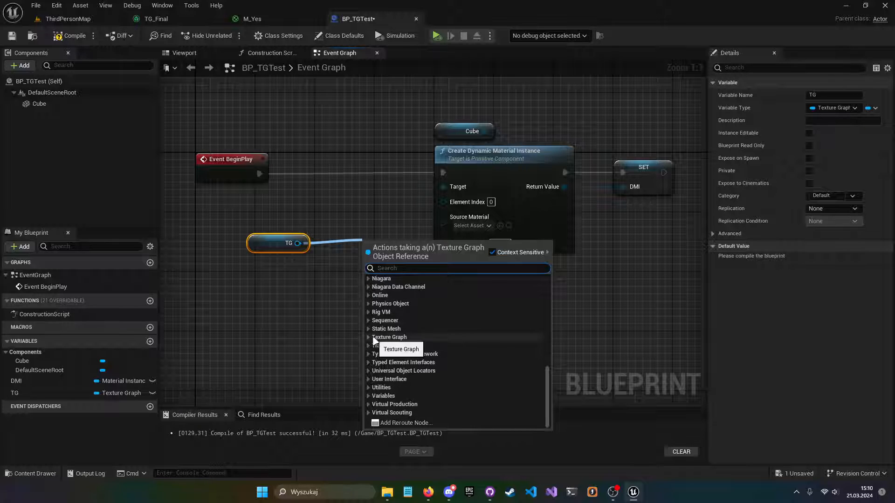
left_click(390, 360)
scroll(455, 317, "down", 1)
scroll(461, 322, "down", 3)
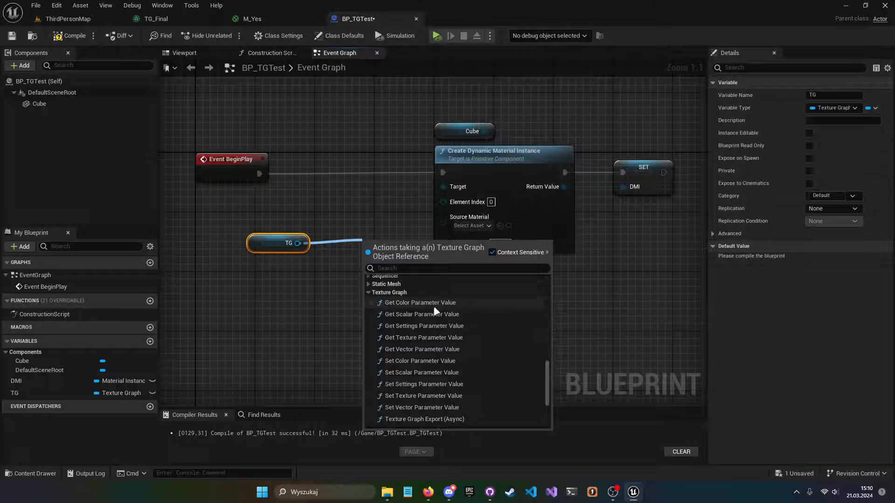
scroll(439, 338, "down", 2)
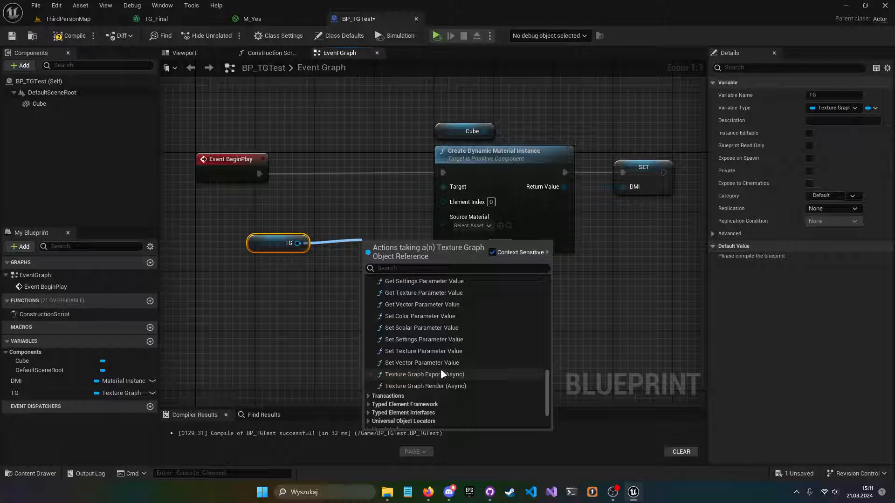
left_click(423, 389)
- Move the material instance nodes aside to make room and wire Event BeginPlay into Texture Graph Render (Async)
right_click_drag(423, 240, 317, 270)
left_click_drag(316, 144, 556, 220)
left_click_drag(390, 209, 510, 210)
right_click_drag(406, 217, 537, 235)
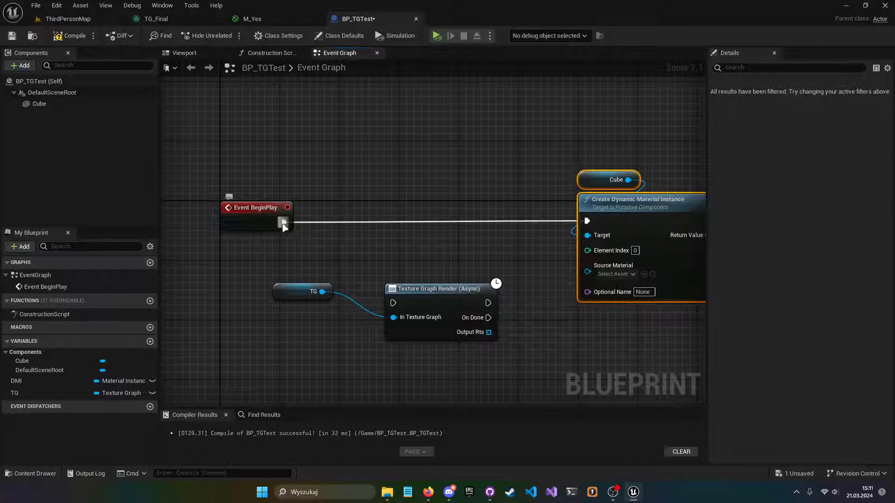
left_click_drag(284, 223, 434, 209)
right_click_drag(535, 210, 396, 209)
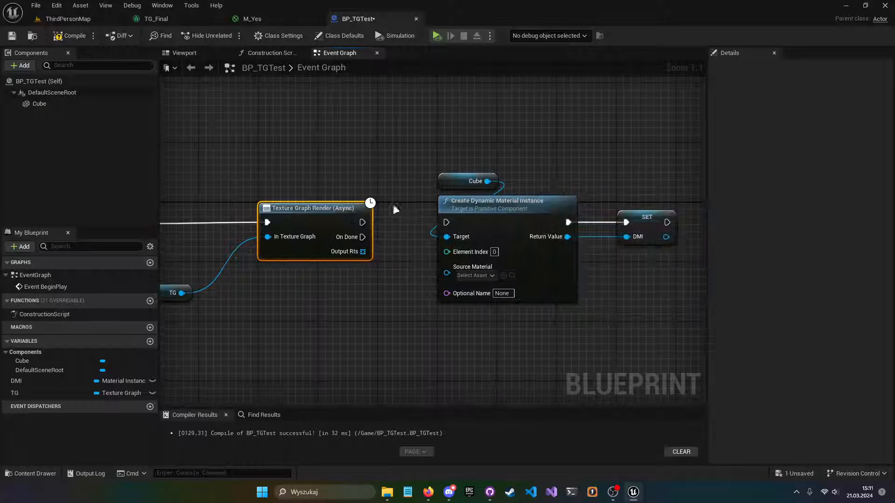
- Wire the render node's On Done output into Create Dynamic Material Instance and move the material instance nodes lower
left_click_drag(362, 236, 446, 222)
left_click_drag(437, 158, 586, 226)
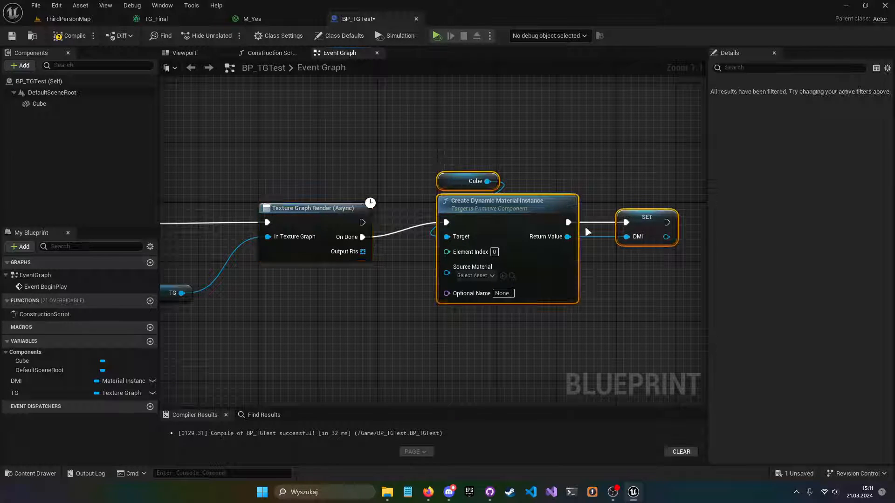
left_click_drag(516, 210, 576, 285)
right_click_drag(455, 266, 490, 242)
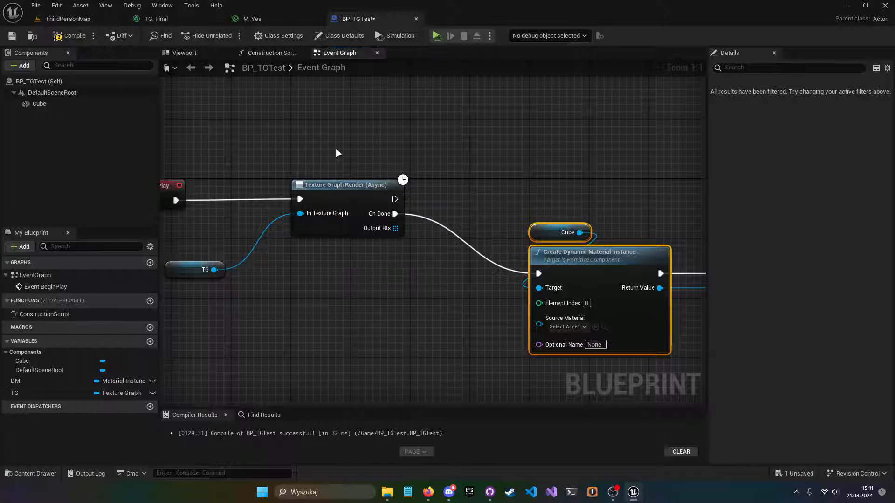
- Check TG_Final's Output node, and in BP_TGTest add an array Get node with index 0 from Output Rts, placed beneath the render node
left_click(156, 19)
left_click_drag(448, 73, 552, 250)
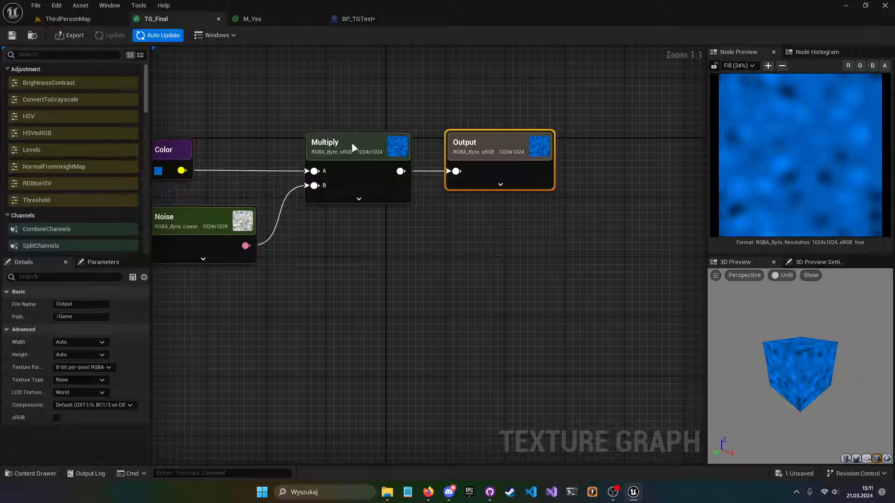
left_click(397, 18)
left_click_drag(396, 229, 406, 303)
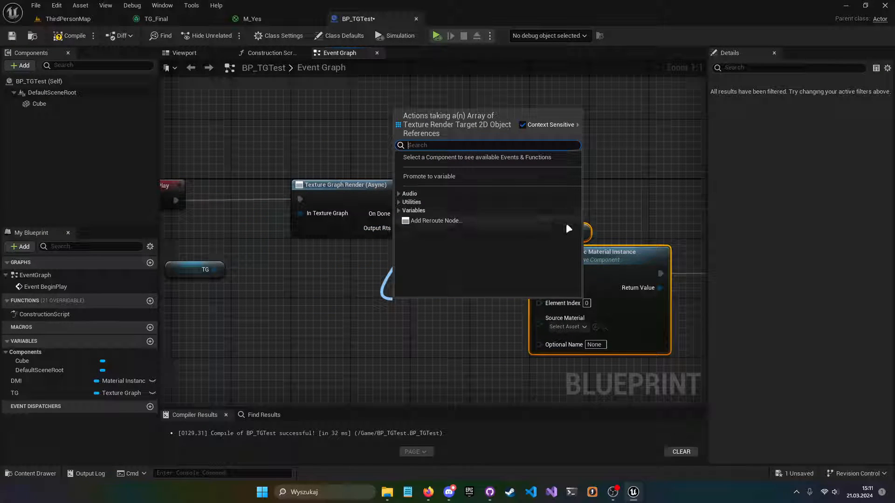
type("get")
key("Return")
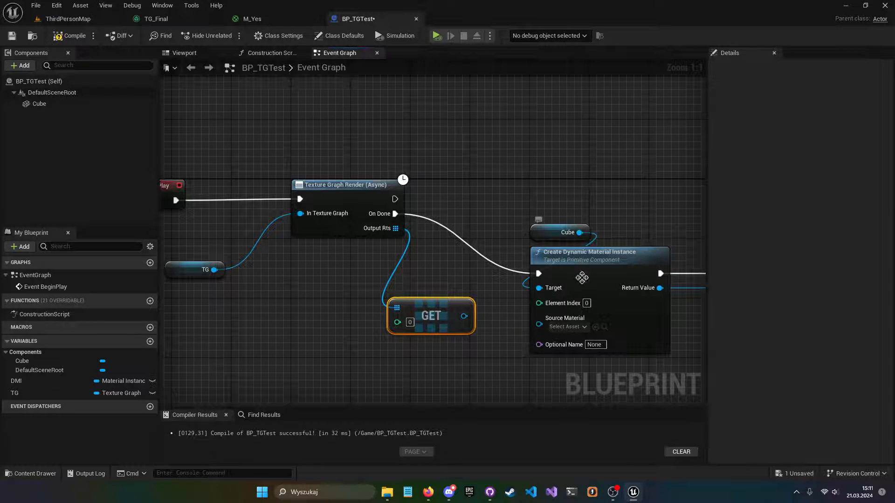
left_click_drag(429, 316, 362, 264)
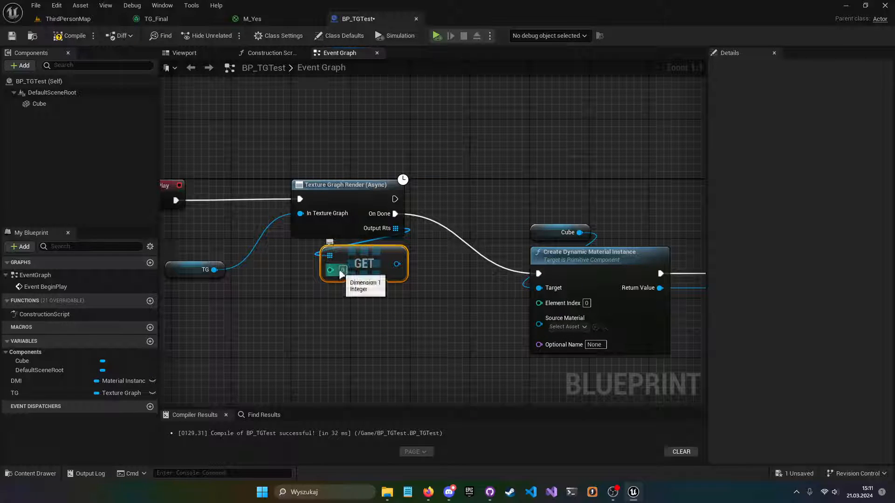
right_click_drag(441, 286, 383, 284)
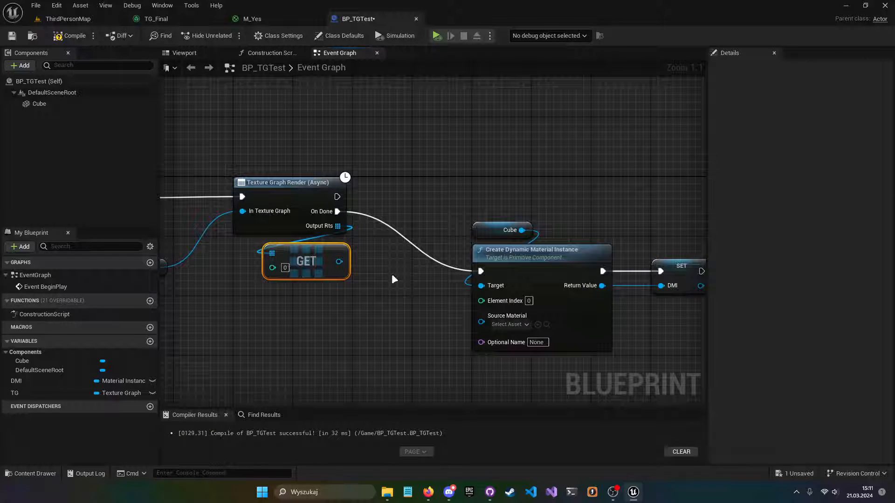
right_click_drag(441, 282, 390, 271)
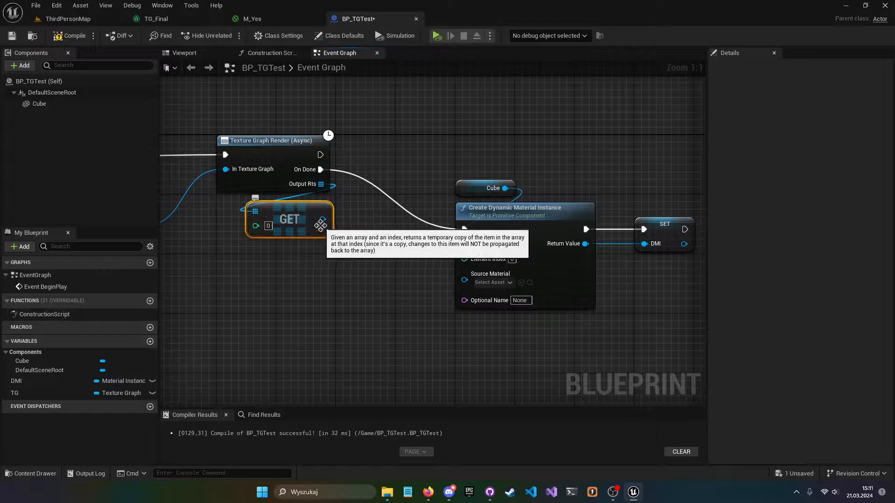
right_click_drag(359, 229, 307, 208)
- Place a DMI getter below the material instance nodes and create a Set Texture Parameter Value node from it
left_click_drag(404, 126, 585, 215)
right_click_drag(427, 184, 540, 121)
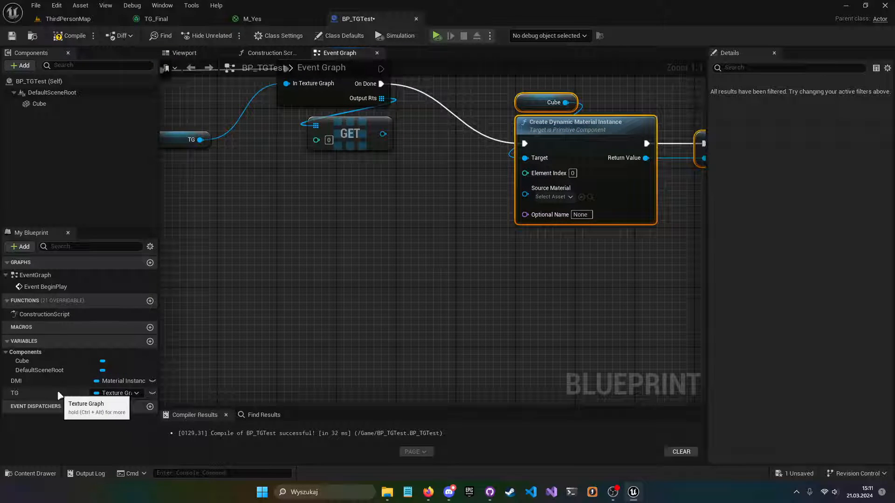
left_click_drag(46, 383, 535, 293)
left_click(387, 286)
type("set t")
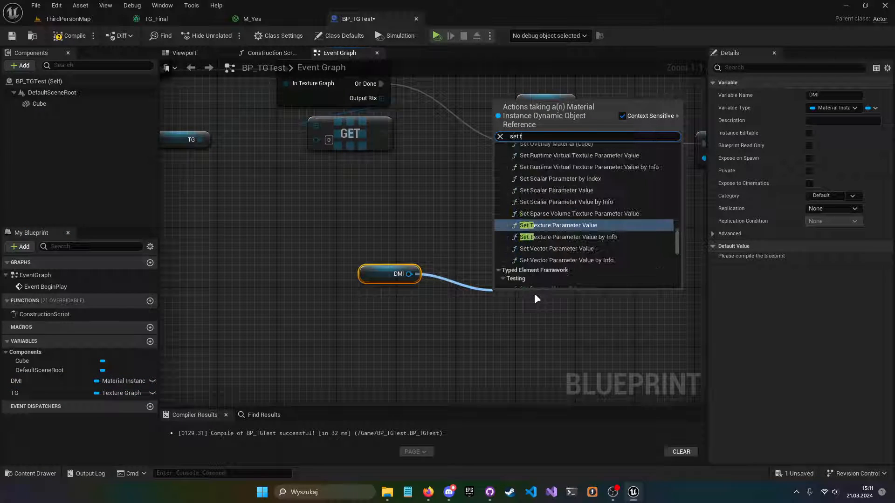
type("exture")
key("Return")
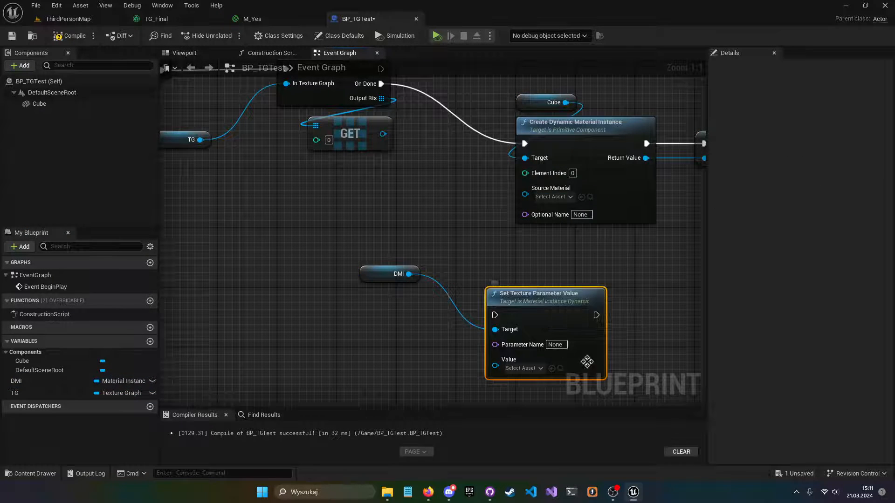
- Stack DMI above Set Texture Parameter Value, set its Parameter Name to tex, and connect the array Get output to Value
left_click_drag(381, 269, 504, 271)
left_click(520, 301, "ctrl")
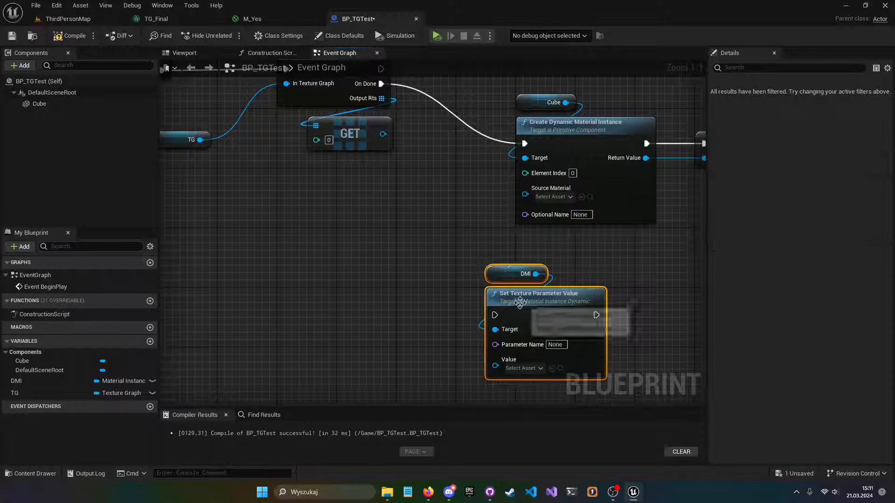
left_click_drag(522, 300, 552, 277)
left_click(586, 322)
type("tex")
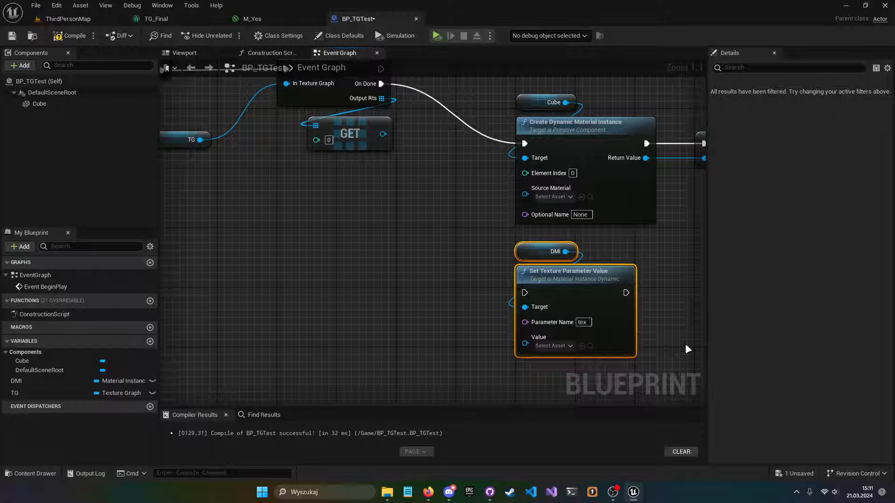
key("Return")
left_click_drag(383, 132, 525, 343)
- Disconnect Create Dynamic Material Instance from On Done, move its nodes level with the render node, and wire it to the render's immediate execution output
right_click_drag(451, 203, 366, 293)
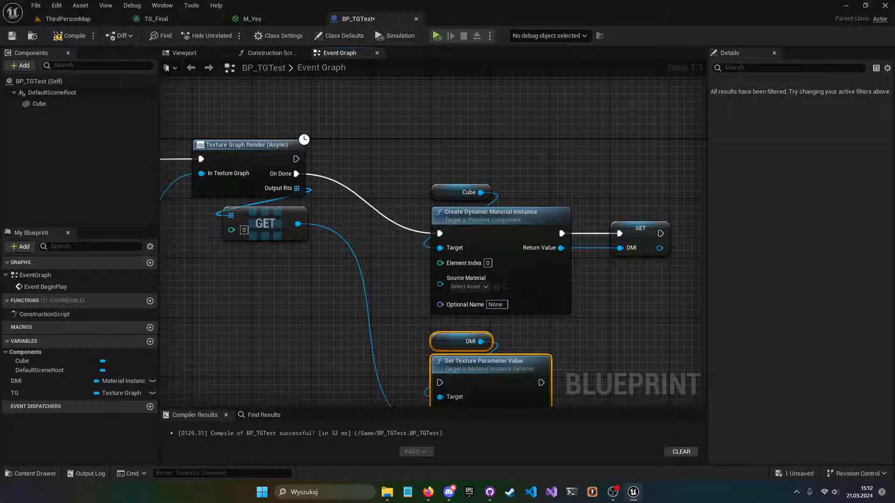
right_click_drag(380, 218, 373, 238)
left_click(440, 245, "alt")
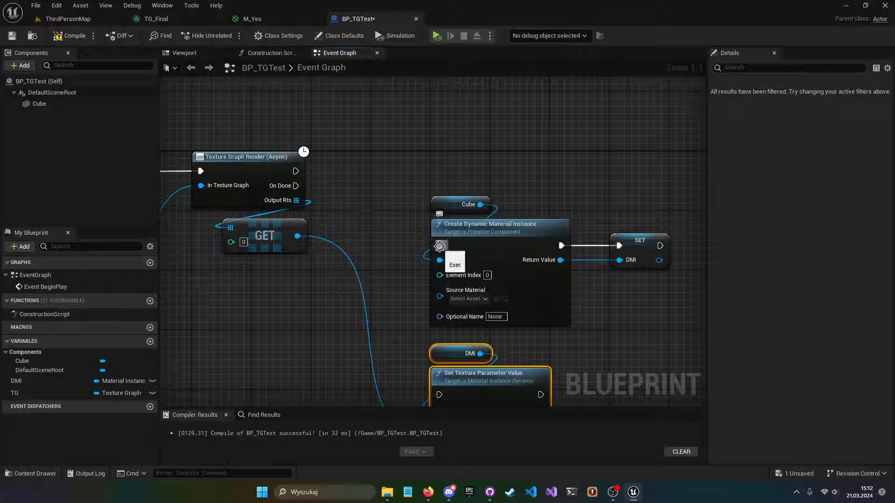
right_click_drag(384, 206, 436, 233)
left_click_drag(463, 195, 709, 280)
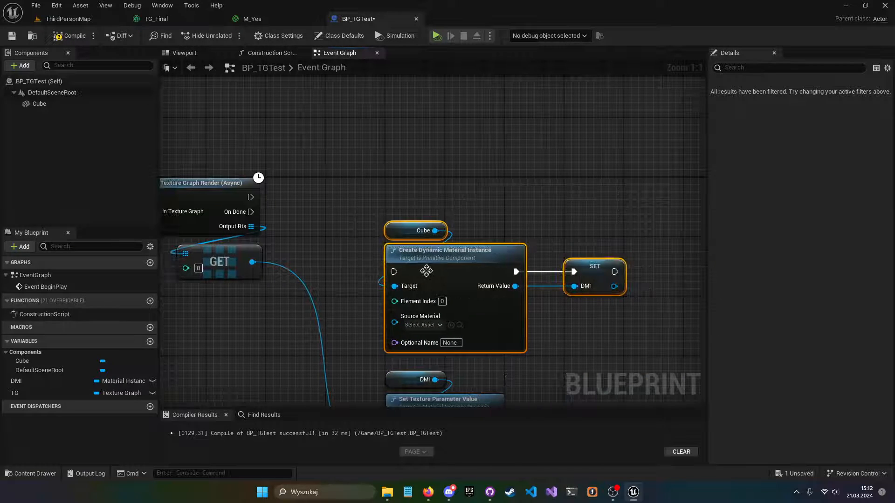
left_click_drag(426, 270, 425, 188)
left_click_drag(252, 197, 394, 190)
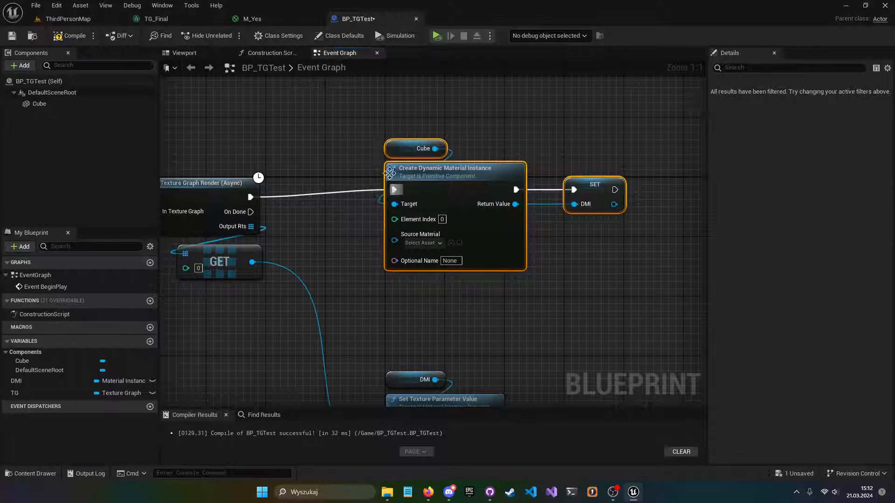
left_click_drag(469, 174, 462, 183)
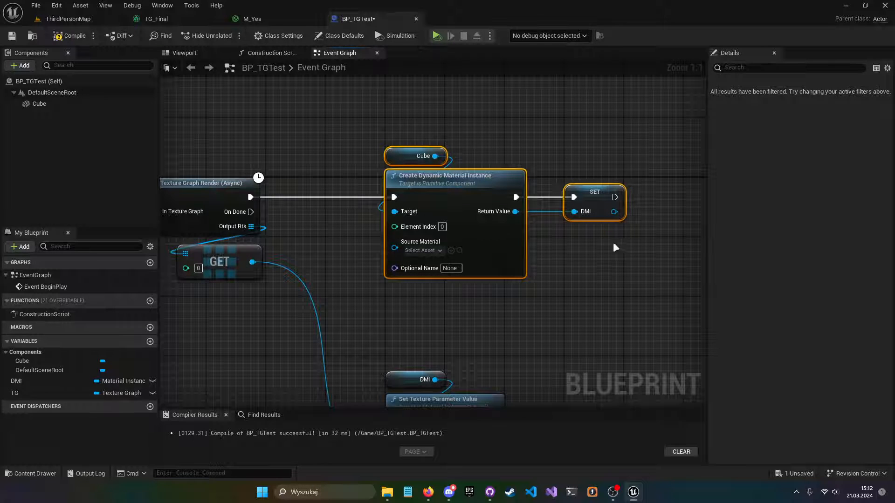
right_click_drag(440, 217, 559, 198)
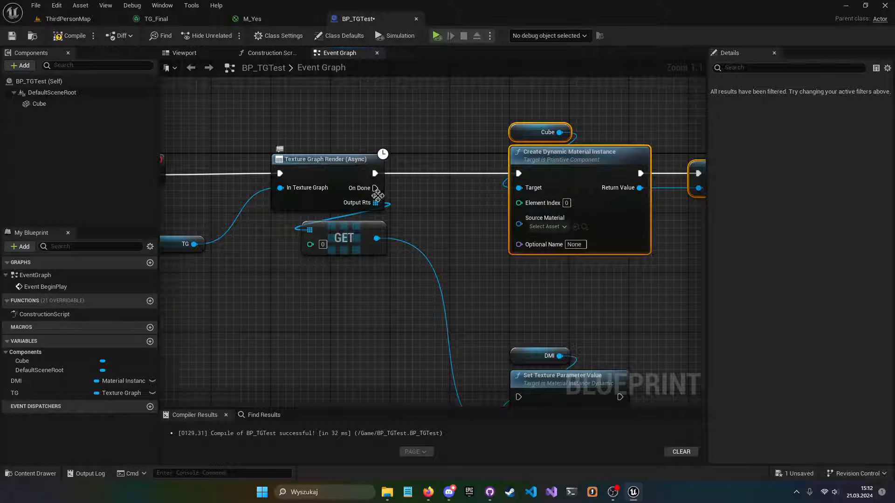
- Connect the render node's On Done output to Set Texture Parameter Value's execution input and move the DMI nodes up close beneath Create Dynamic Material Instance
right_click_drag(377, 194, 545, 203)
left_click_drag(381, 100, 548, 186)
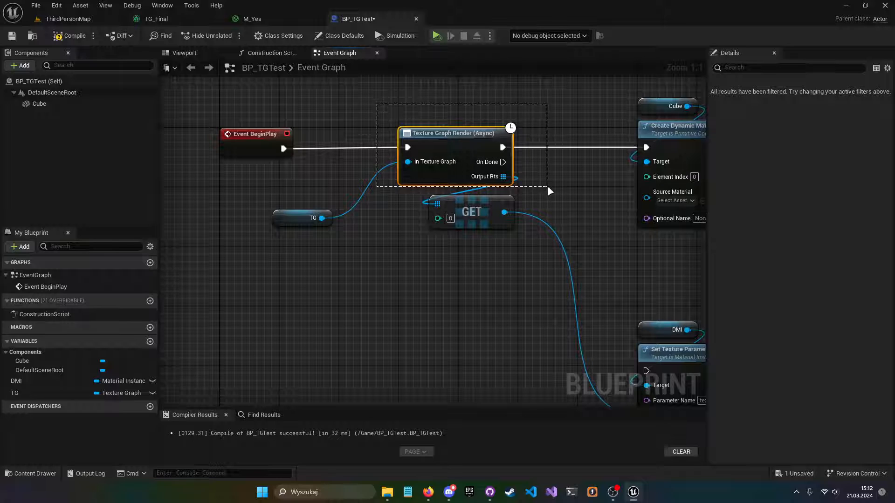
right_click_drag(547, 186, 334, 135)
left_click_drag(319, 118, 462, 328)
left_click_drag(459, 234, 525, 260)
right_click_drag(429, 248, 402, 320)
left_click_drag(420, 95, 519, 181)
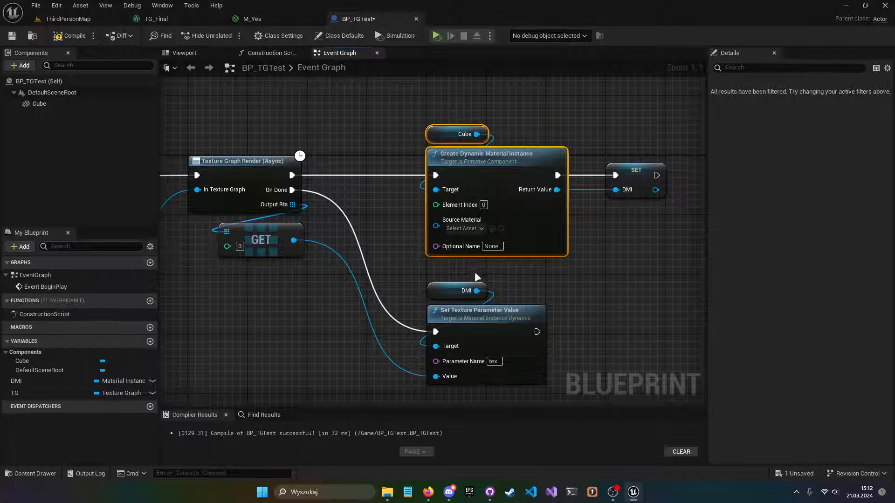
right_click_drag(469, 279, 532, 192)
right_click_drag(399, 206, 460, 270)
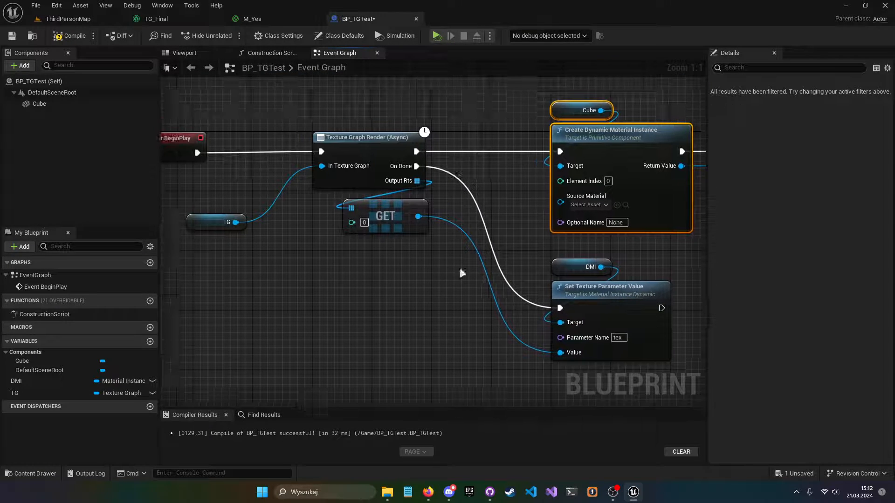
- Compile and save BP_TGTest, place it in ThirdPersonMap beside the ramp, and run the level
left_click(69, 36)
left_click(11, 36)
left_click(69, 18)
left_click_drag(340, 401, 480, 210)
key("f")
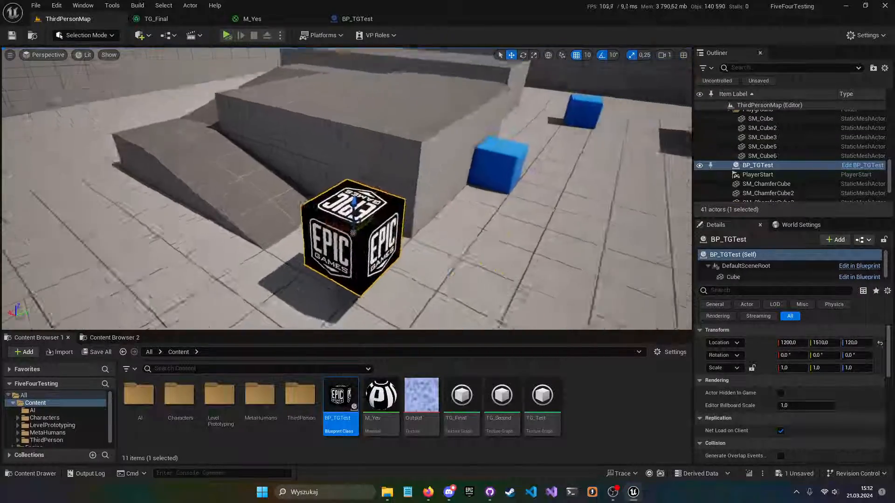
right_click_drag(384, 209, 390, 205)
key("s")
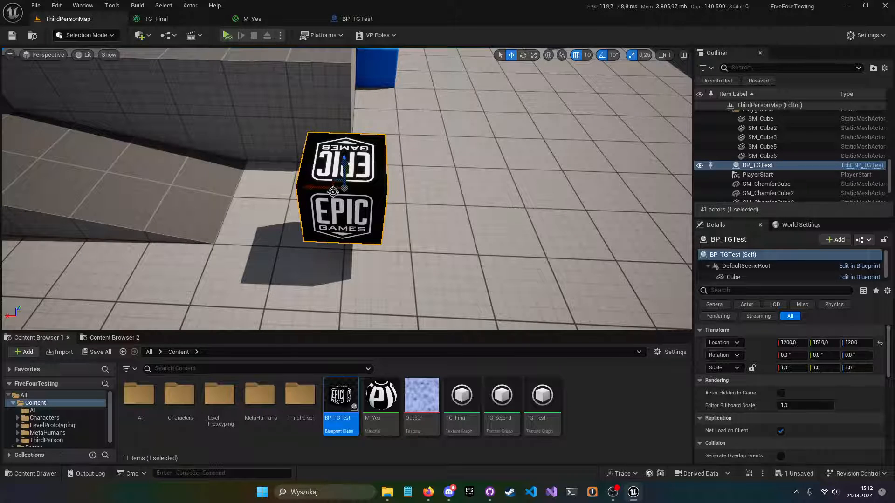
left_click(227, 36)
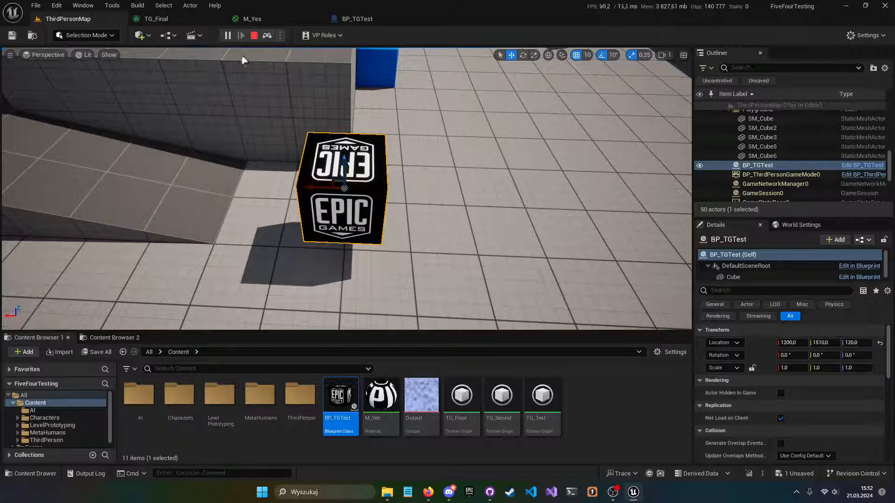
- In BP_TGTest, move the TG getter closer to the render node, set TG's default value to TG_Final, and compile
left_click(366, 19)
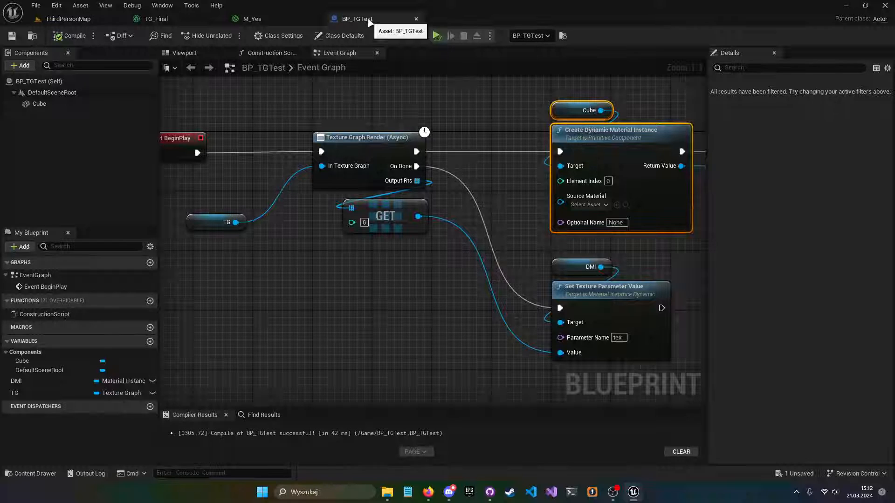
left_click(214, 223)
left_click_drag(215, 223, 229, 208)
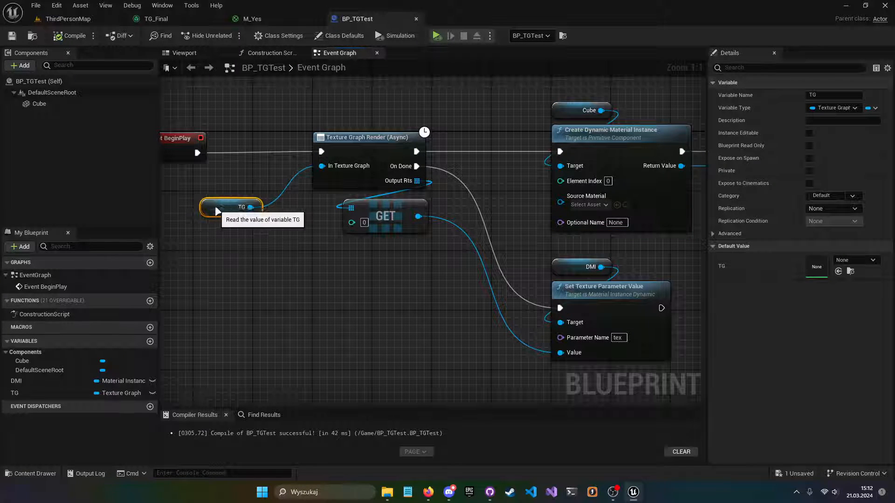
left_click(863, 261)
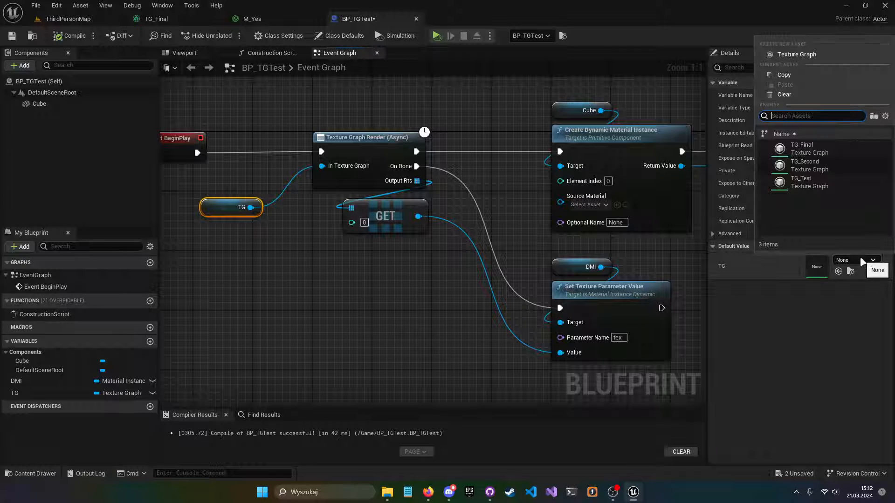
left_click(807, 149)
left_click(74, 36)
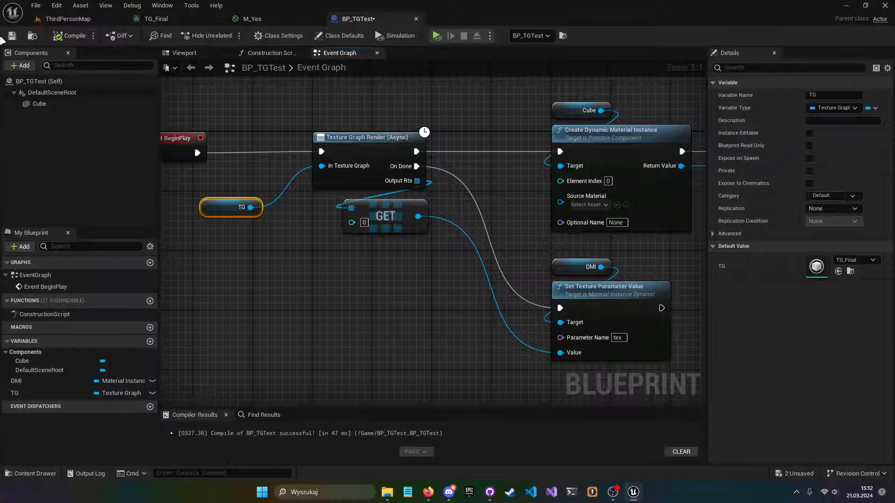
- Run ThirdPersonMap, examine the texture on the BP_TGTest cube from several angles, and stop the run
left_click(45, 19)
left_click(227, 36)
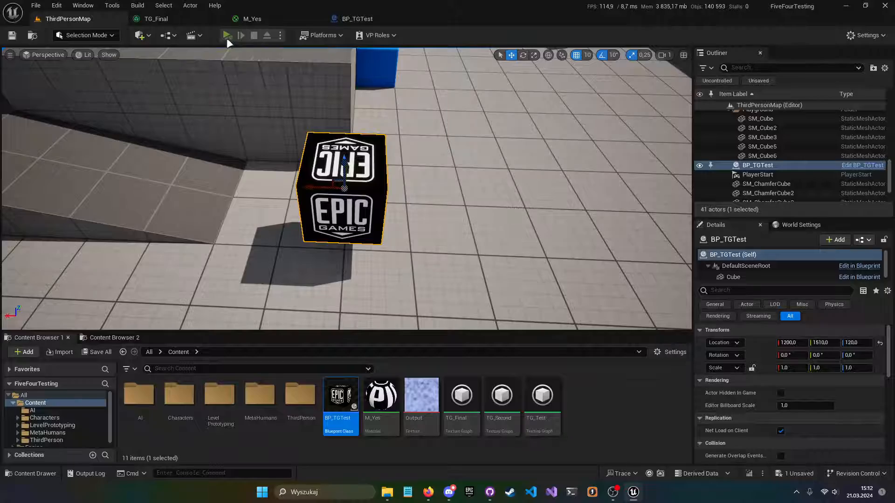
key("d")
right_click_drag(368, 188, 444, 198)
key("w")
scroll(368, 187, "down", 1)
key("s")
key("w")
key("s")
key("w")
key("s")
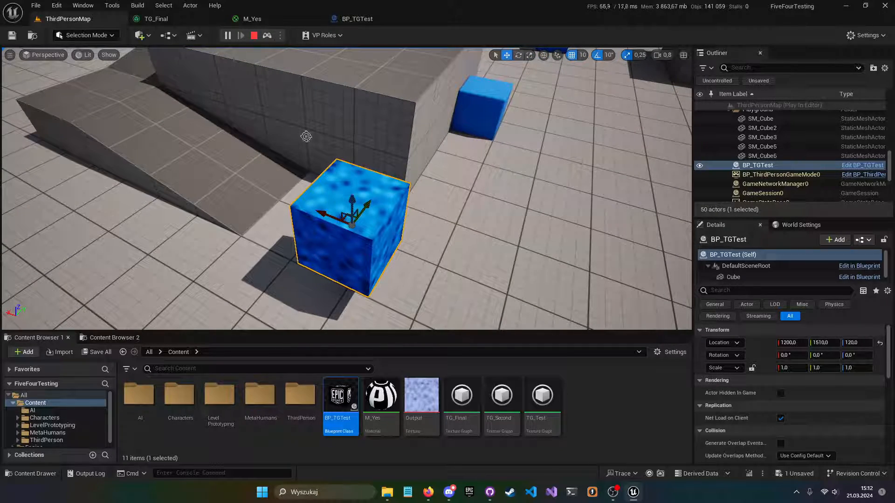
right_click_drag(318, 232, 261, 252)
left_click(253, 35)
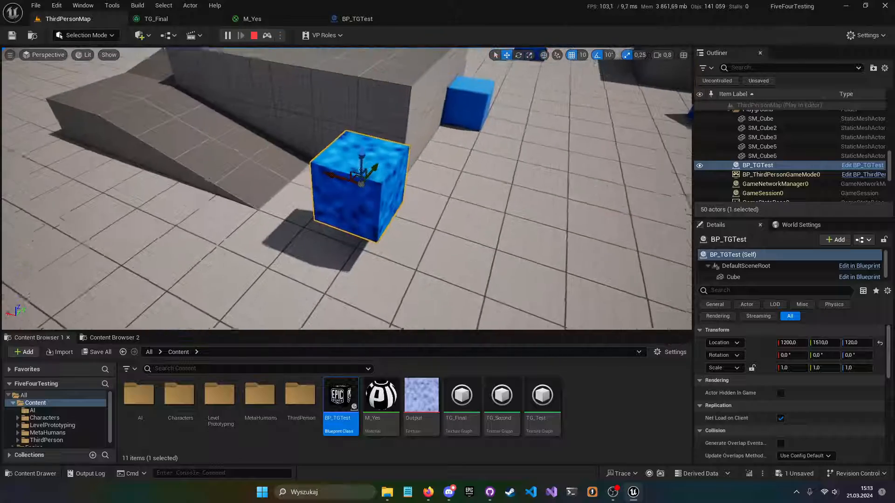
- In BP_TGTest, move the Texture Graph Render and array Get nodes away from Event BeginPlay to make room between them
left_click(373, 21)
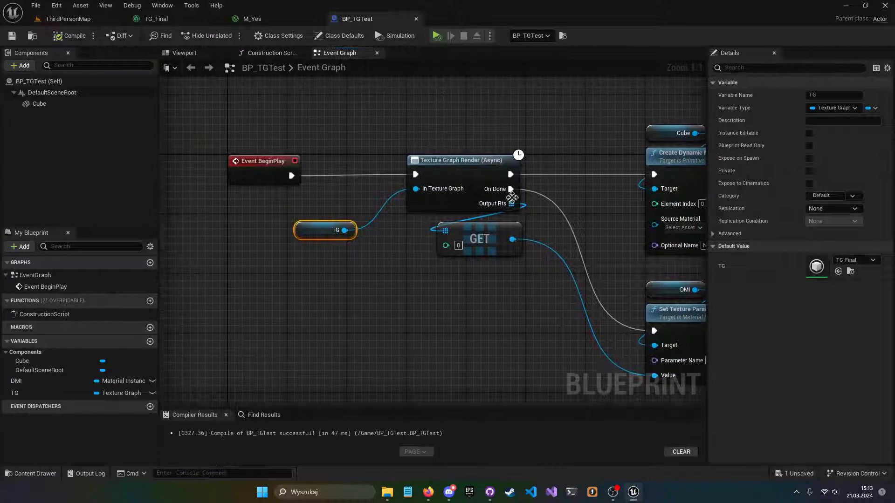
left_click_drag(367, 105, 621, 344)
right_click_drag(422, 321, 765, 360)
left_click_drag(471, 270, 583, 270)
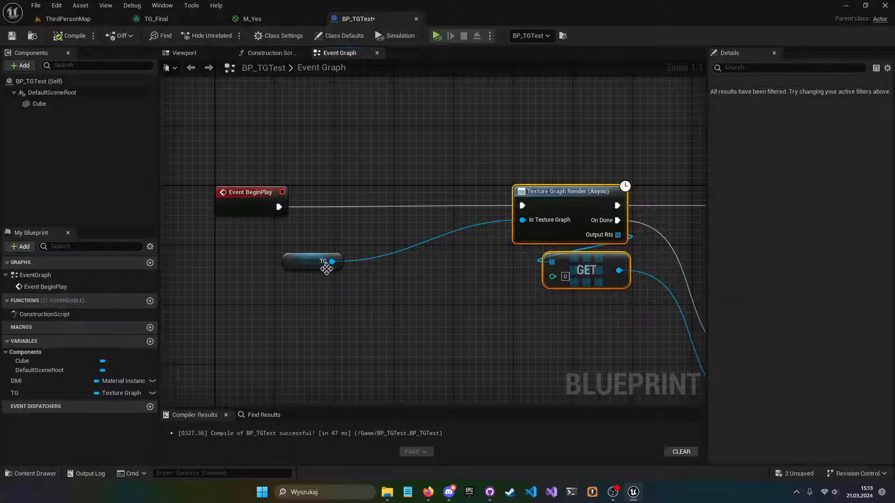
- Create a Set Color Parameter Value node from TG and insert it in the execution line between Event BeginPlay and the render node
left_click_drag(332, 261, 373, 139)
type("se")
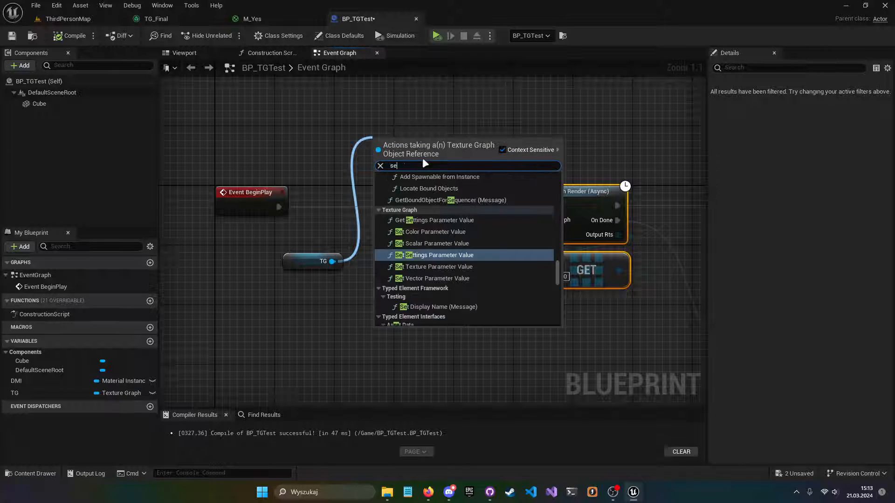
type("t color pa")
key("Return")
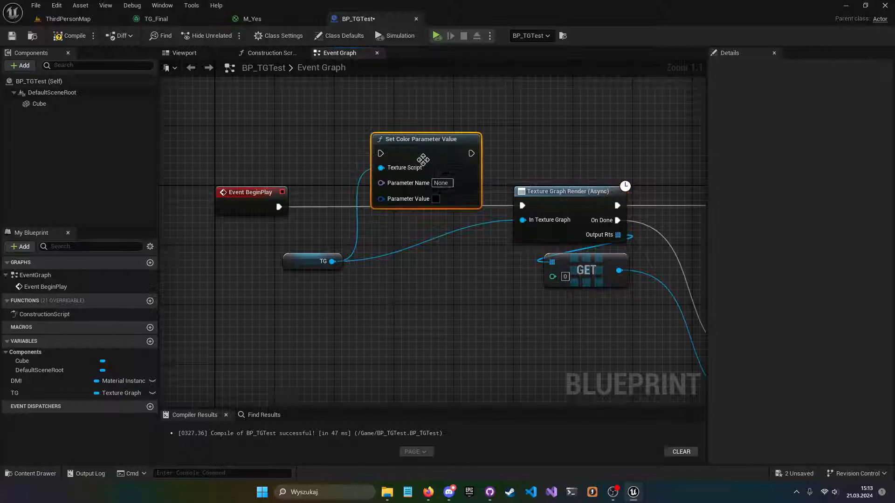
left_click_drag(278, 208, 382, 154)
left_click_drag(419, 153, 522, 206)
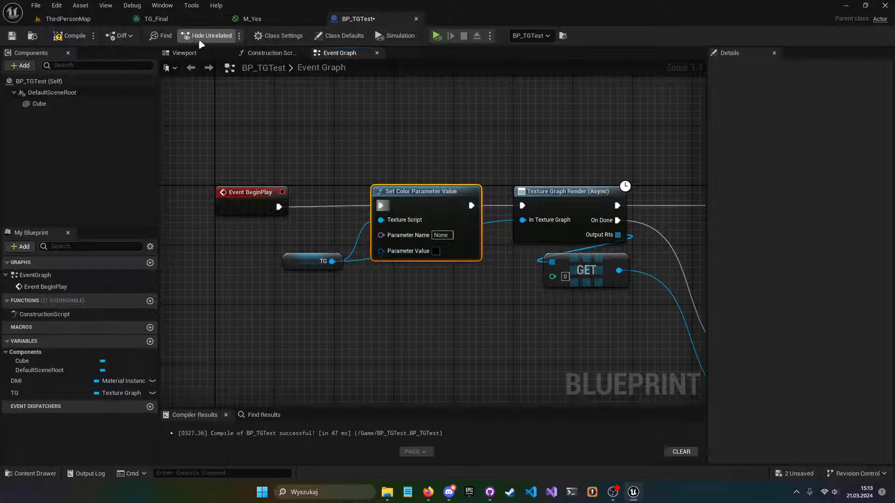
- Check the Color node in TG_Final and set the Parameter Name of Set Color Parameter Value to Color
left_click(156, 19)
right_click_drag(426, 208, 658, 219)
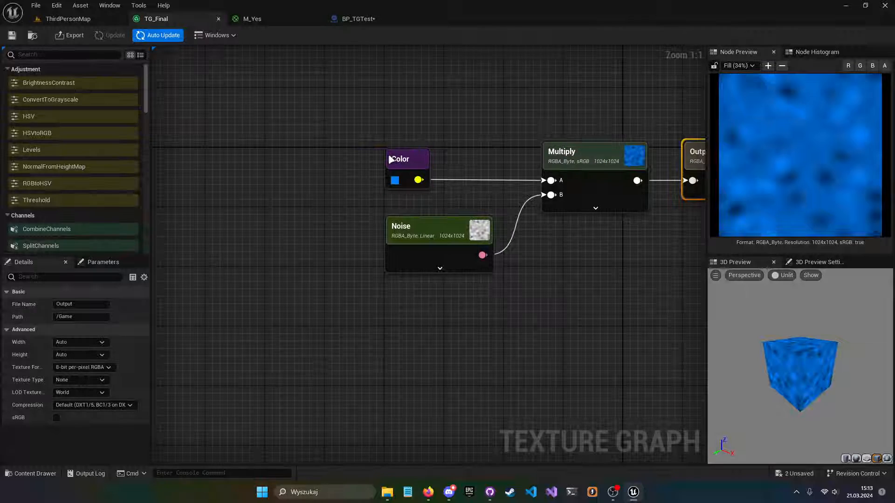
left_click(400, 157)
left_click(358, 19)
left_click(438, 235)
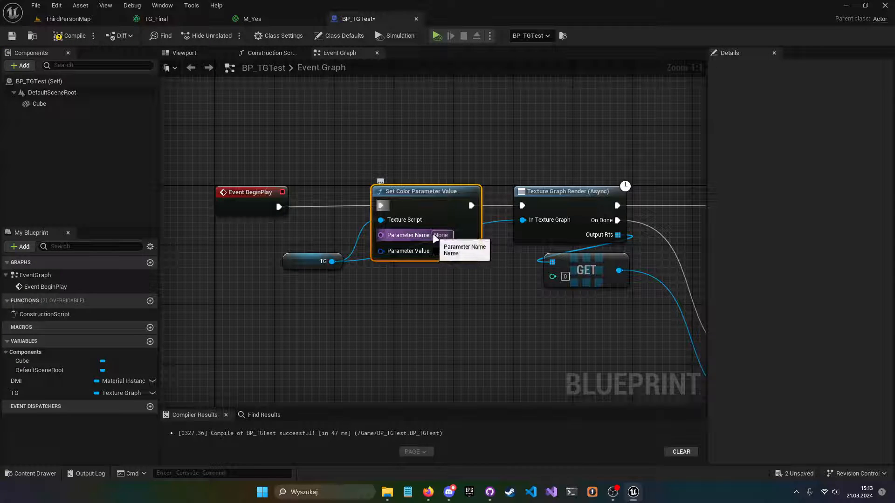
type("Color")
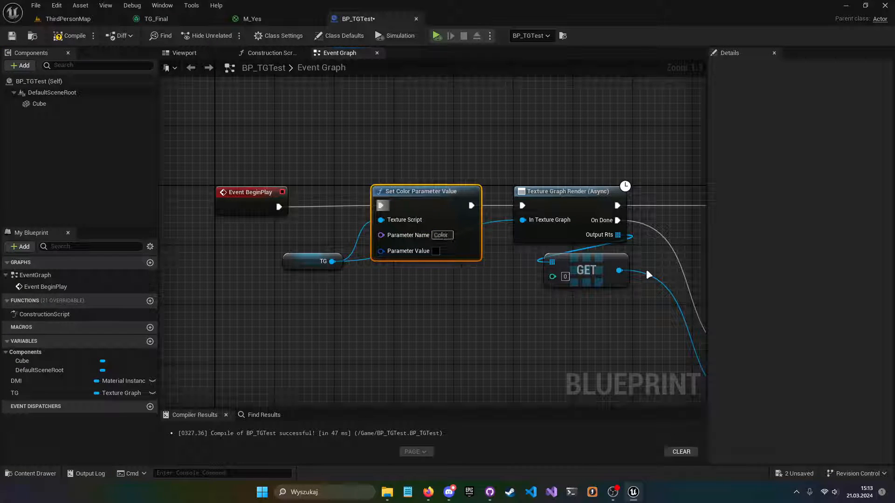
- Set the node's Parameter Value to bright green (hex sRGB 5BFF00FF), then compile and save BP_TGTest
left_click(436, 251)
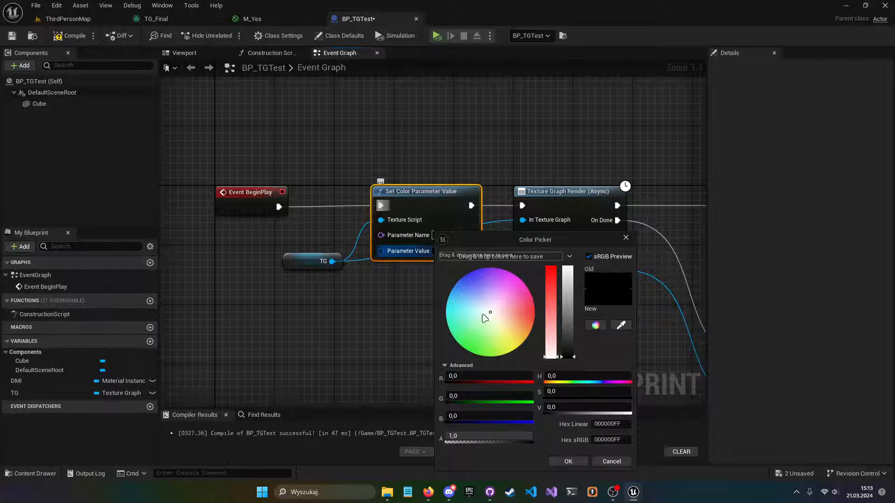
left_click(478, 290)
left_click_drag(464, 308, 465, 374)
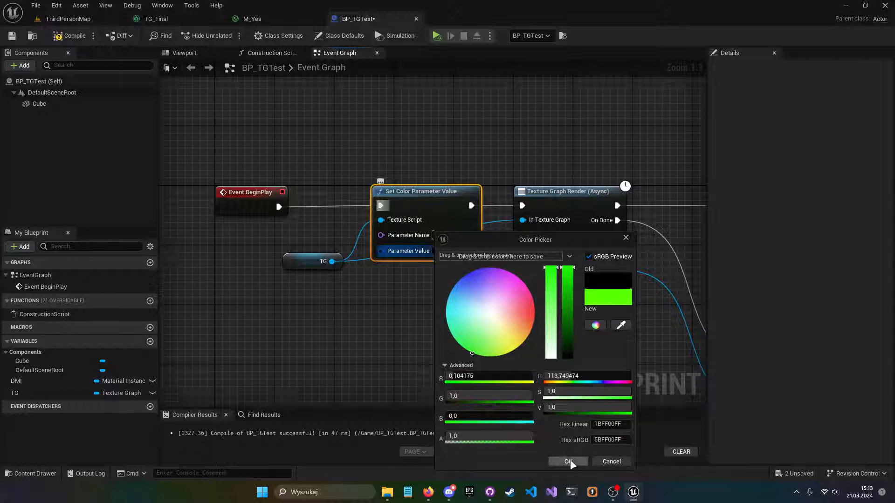
left_click(571, 461)
right_click_drag(465, 340, 394, 336)
left_click(72, 36)
left_click(19, 35)
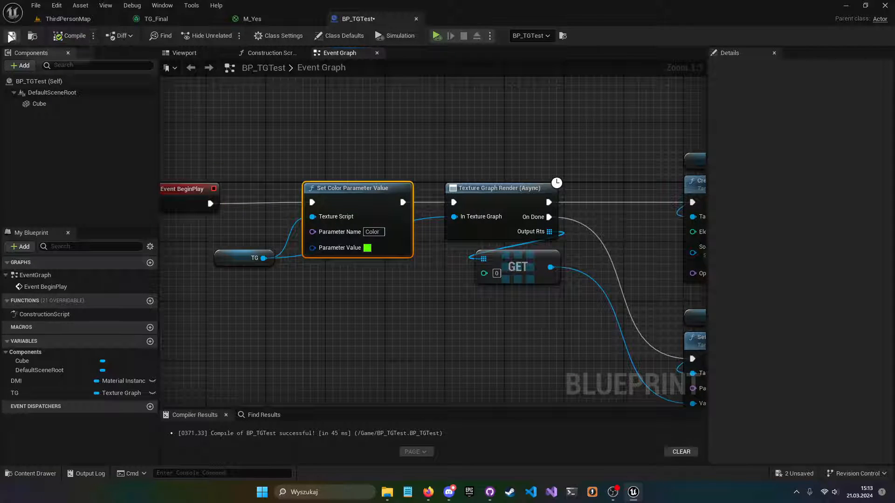
- Run ThirdPersonMap, inspect the cube's color from different viewpoints, and stop the run
left_click(74, 20)
left_click(227, 35)
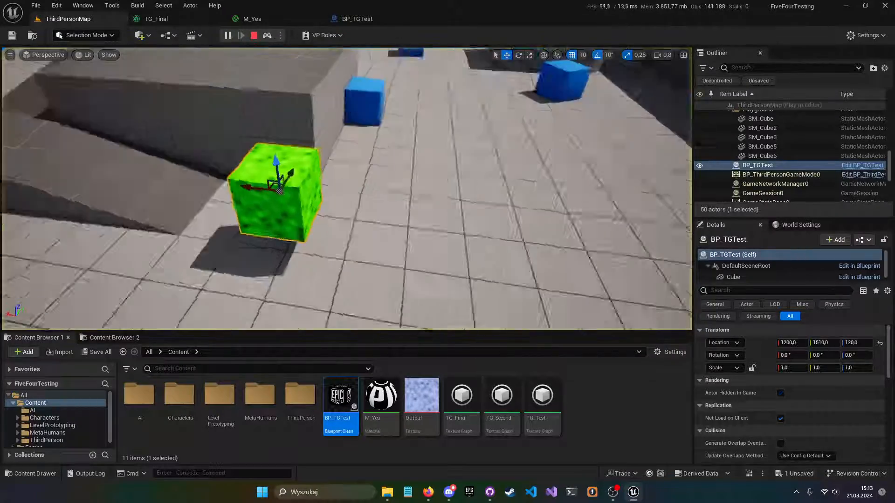
key("w")
right_click_drag(346, 188, 254, 205)
key("s")
scroll(346, 188, "down", 1)
key("s")
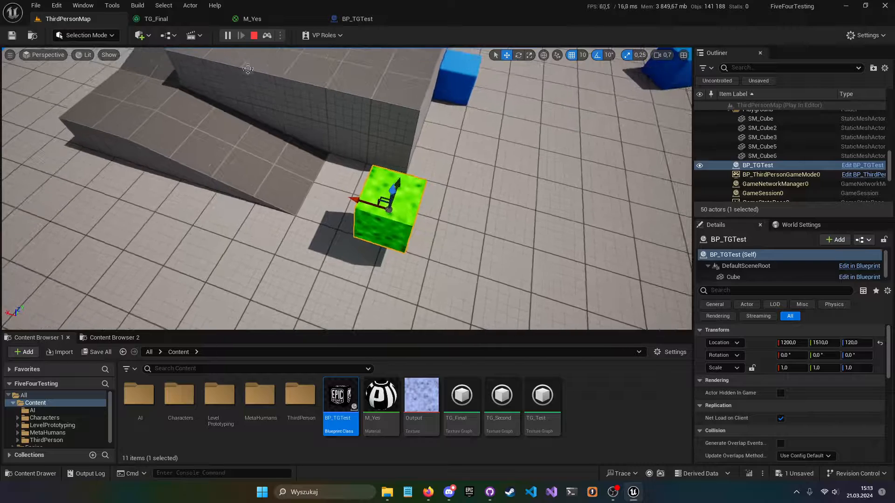
left_click(254, 36)
- Compare BP_TGTest's Set Color Parameter Value and render nodes with the Color input in TG_Final
left_click(359, 19)
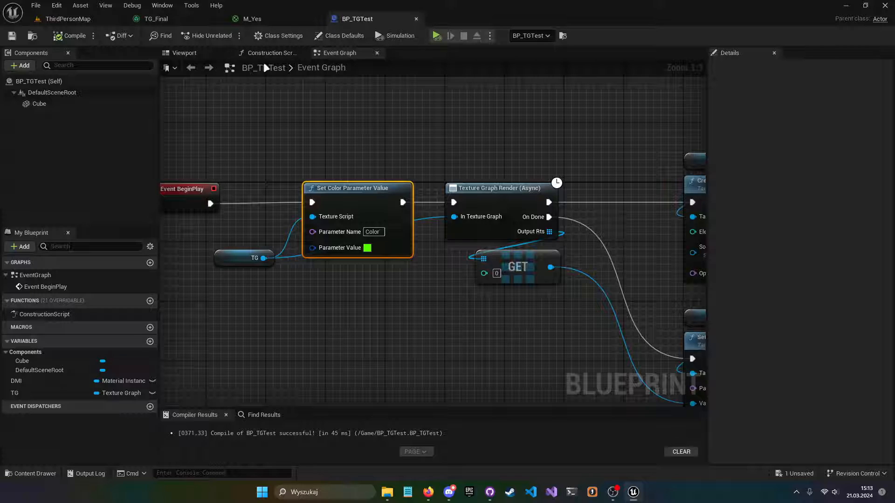
left_click(186, 20)
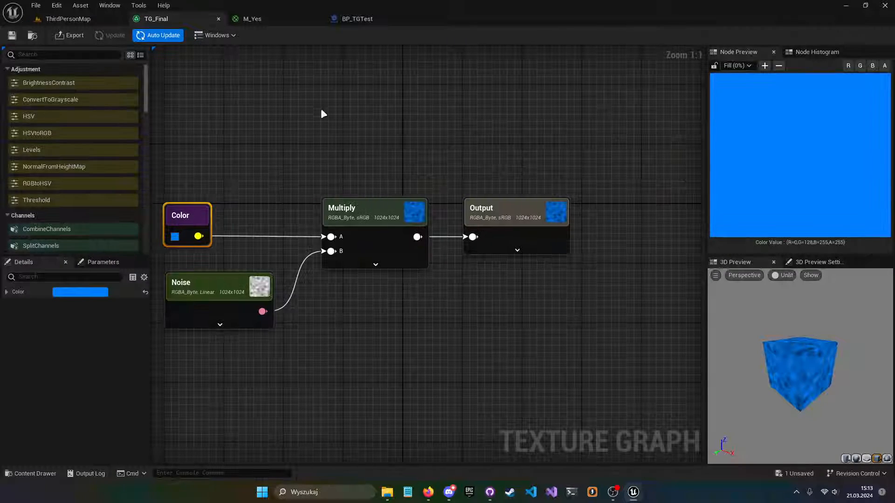
left_click(391, 22)
right_click_drag(433, 156, 556, 132)
scroll(320, 174, "down", 5)
scroll(332, 170, "up", 5)
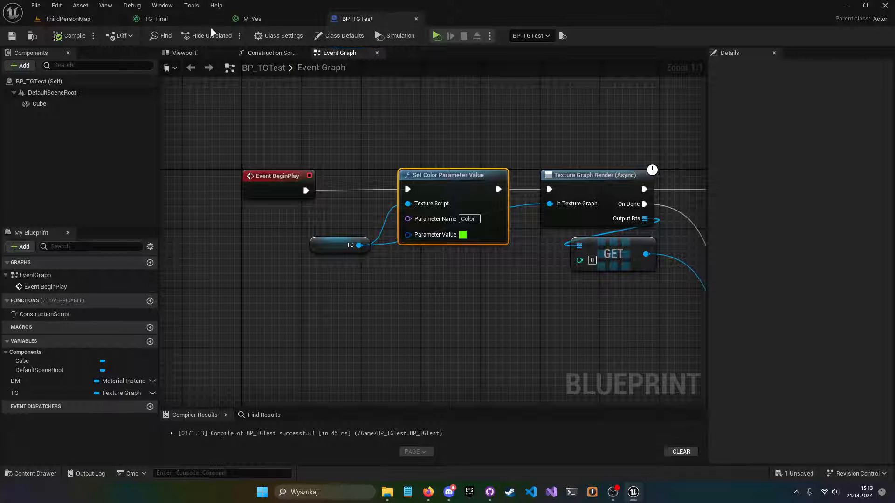
- Review TG_Final's Color, Noise, Multiply and Output nodes and look through the available input node types
left_click(178, 20)
left_click_drag(252, 138, 632, 314)
right_click_drag(454, 171, 400, 175)
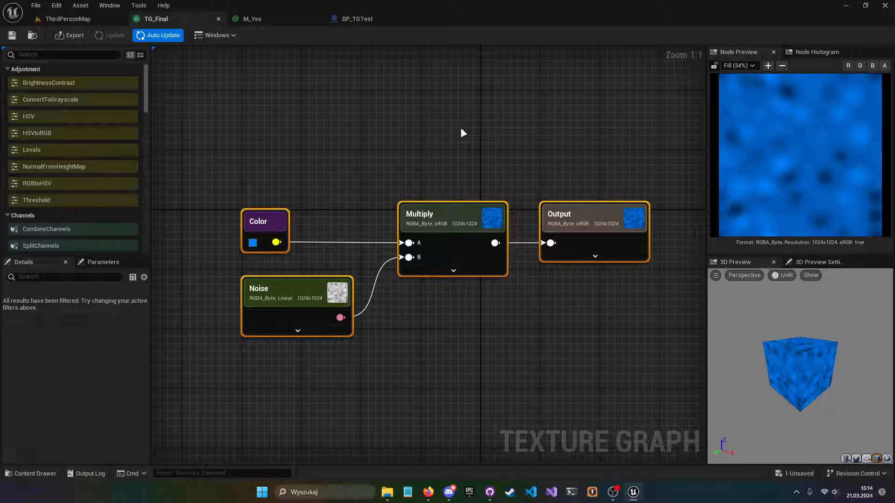
left_click_drag(449, 133, 595, 303)
mouse_move(356, 148)
right_mouse_down()
mouse_move(450, 161)
mouse_move(366, 135)
right_mouse_up()
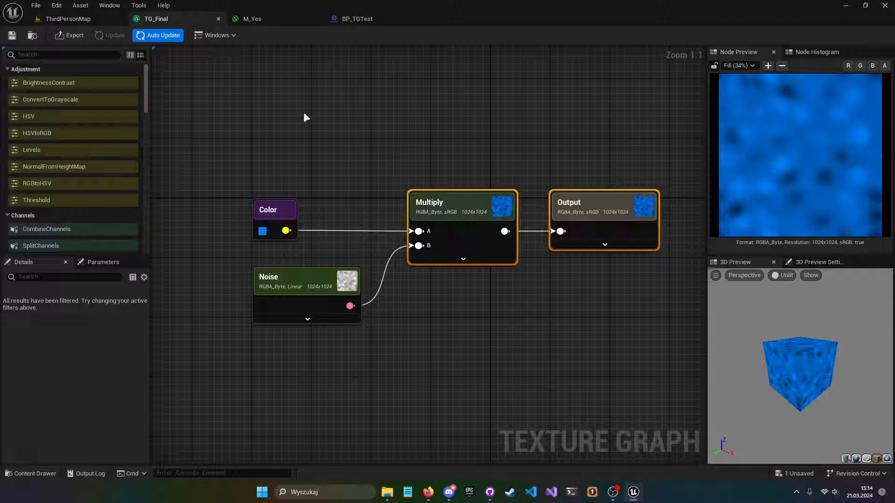
left_click_drag(236, 181, 603, 357)
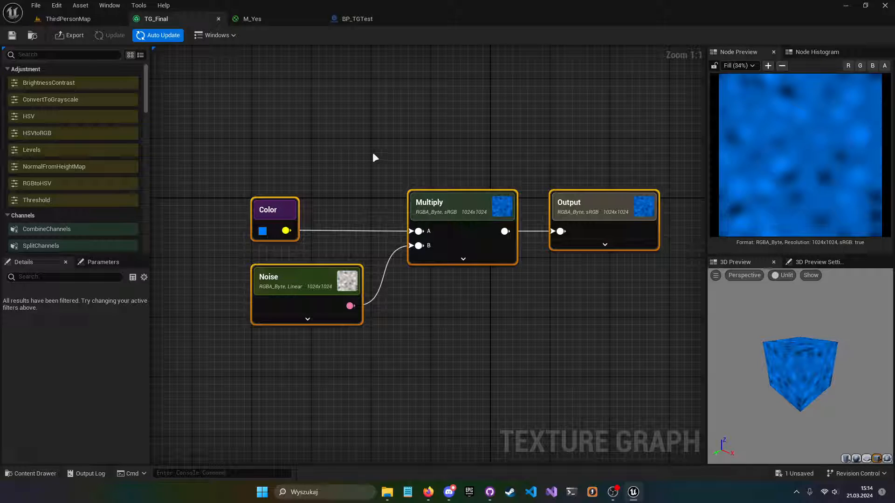
right_click_drag(374, 155, 332, 145)
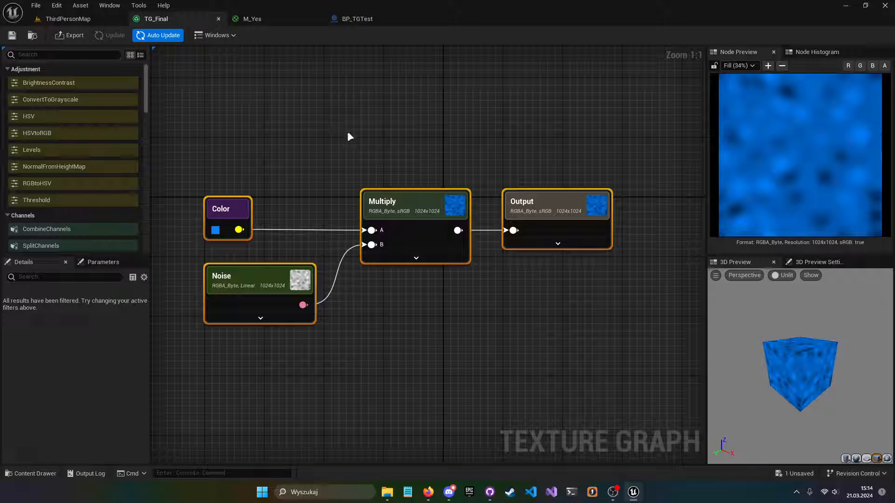
right_click_drag(454, 176, 422, 160)
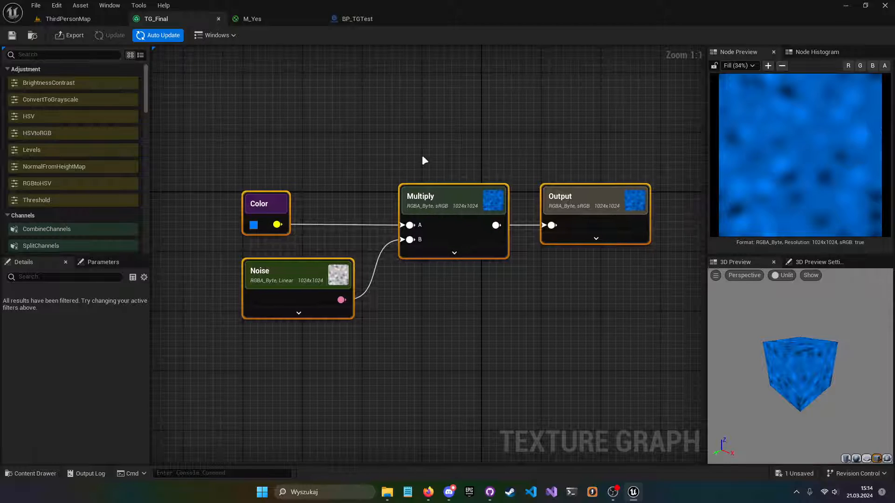
scroll(80, 168, "down", 10)
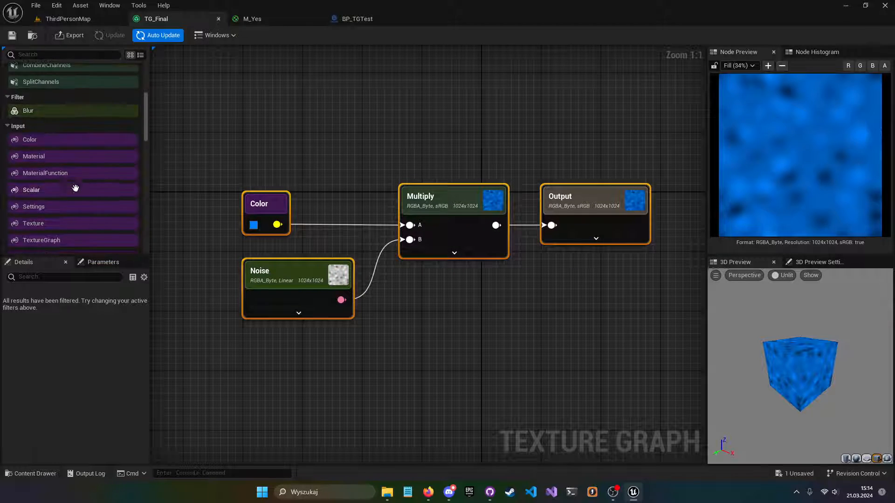
- Look over the palette's adjustment nodes, the graph's parameters and the Color node's details in TG_Final
left_click_drag(146, 133, 136, 72)
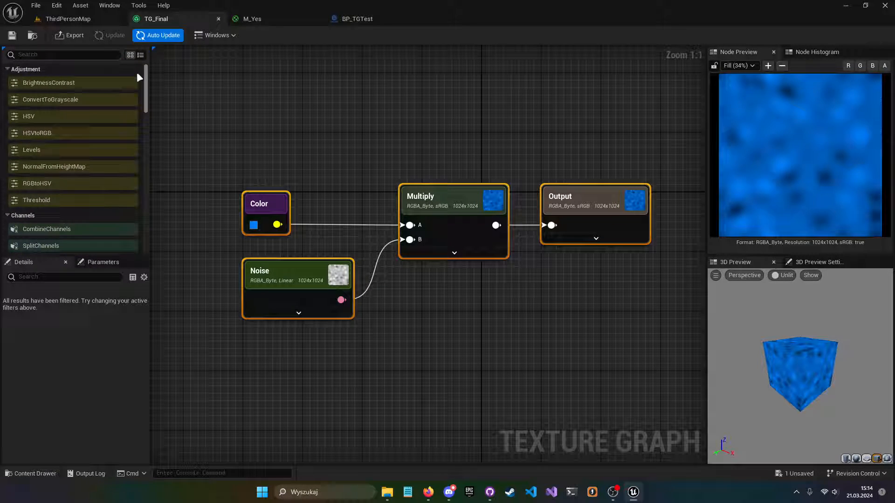
left_click(101, 263)
mouse_move(292, 205)
right_mouse_down()
mouse_move(410, 169)
mouse_move(299, 191)
right_mouse_up()
left_click(308, 206)
right_click_drag(342, 210, 303, 211)
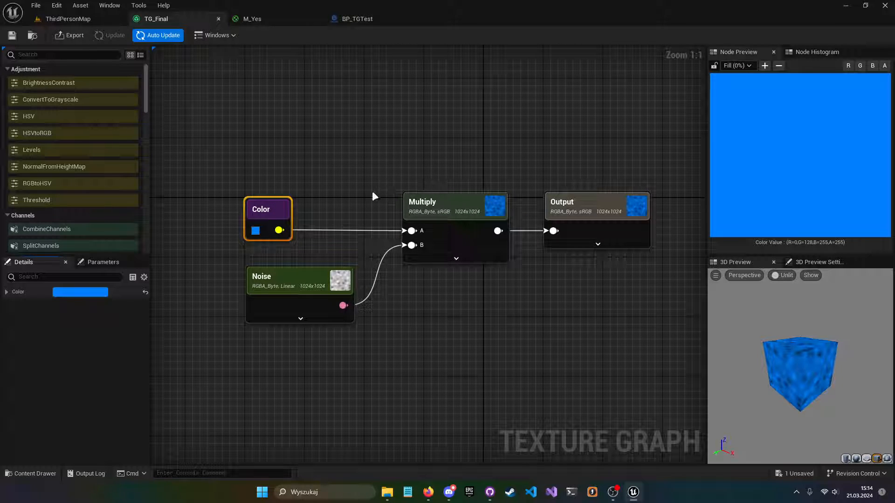
right_click_drag(280, 207, 367, 199)
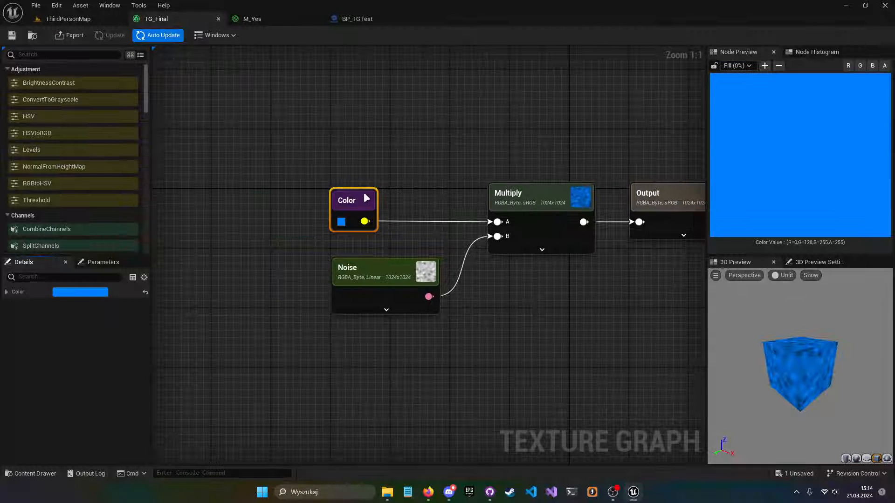
- Convert the Color input node to a constant and check the graph's parameter list
right_click(370, 203)
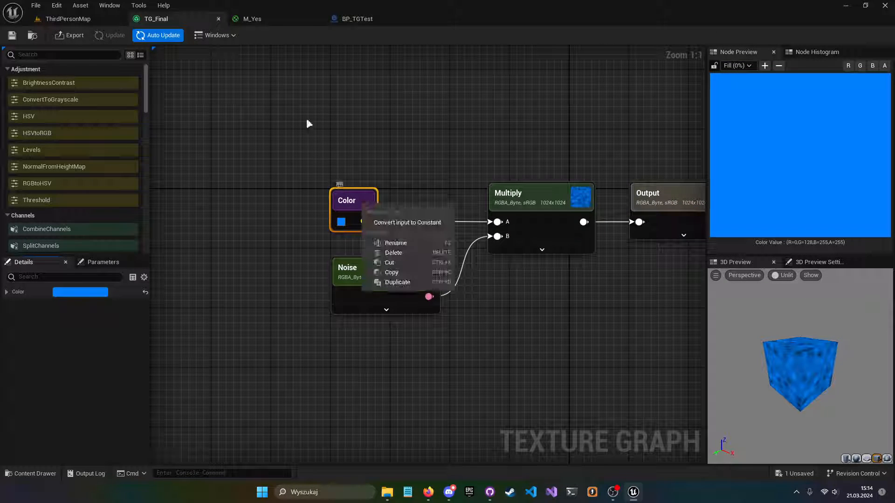
left_click(431, 223)
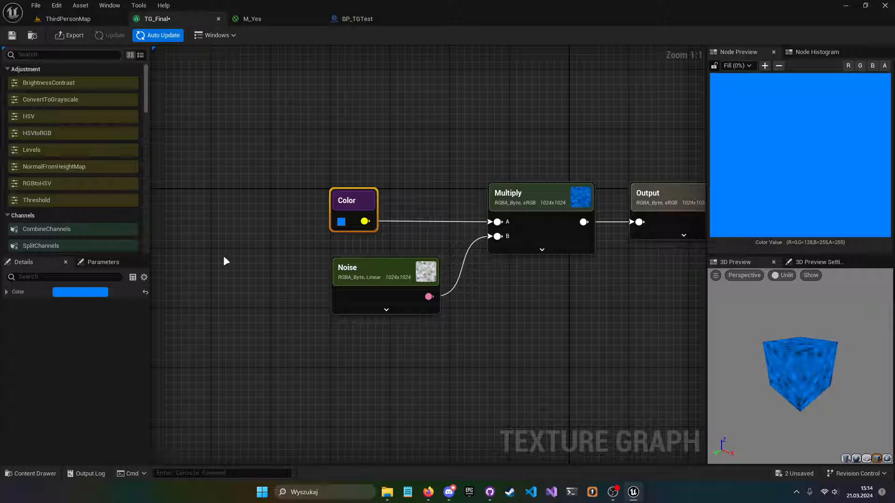
left_click(111, 263)
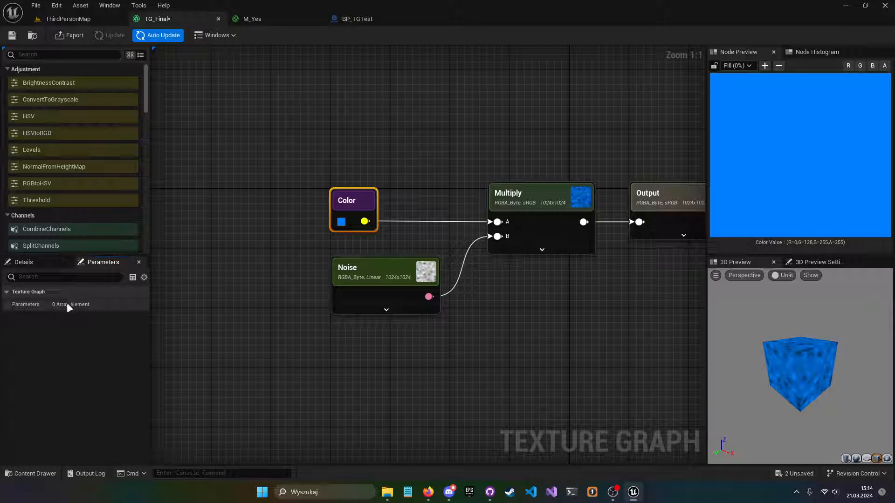
- Toggle the Color node between input parameter and constant, finishing with it as an input parameter
right_click(349, 198)
left_click(392, 215)
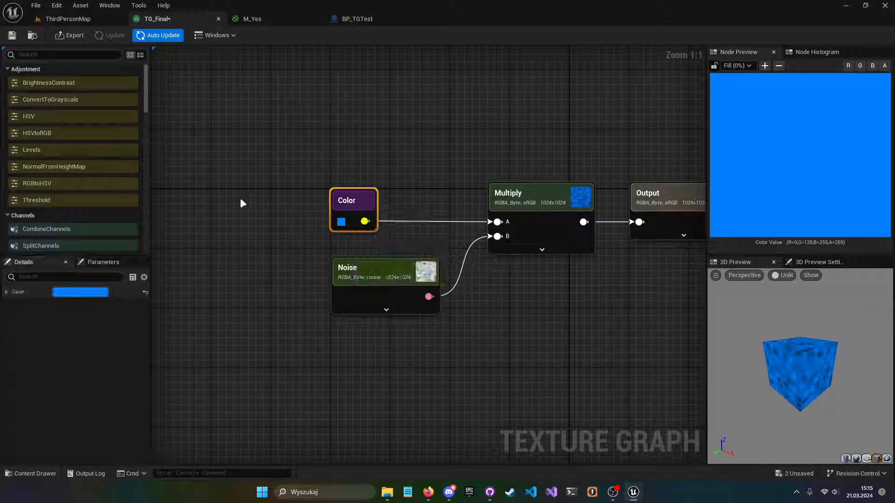
right_click(375, 207)
left_click(400, 219)
right_click(348, 203)
left_click(393, 219)
- Check the list of available Texture Graph editor windows and save TG_Final
right_click_drag(426, 179, 344, 177)
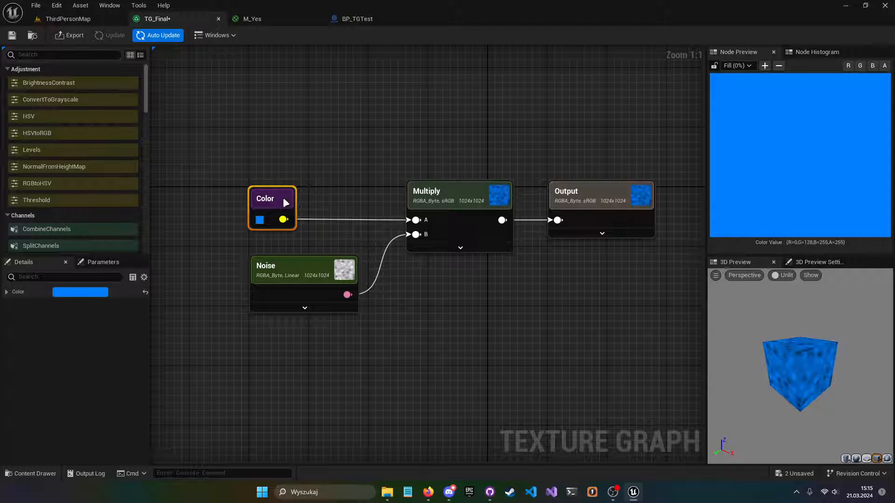
left_click_drag(284, 198, 279, 206)
right_click_drag(313, 132, 295, 132)
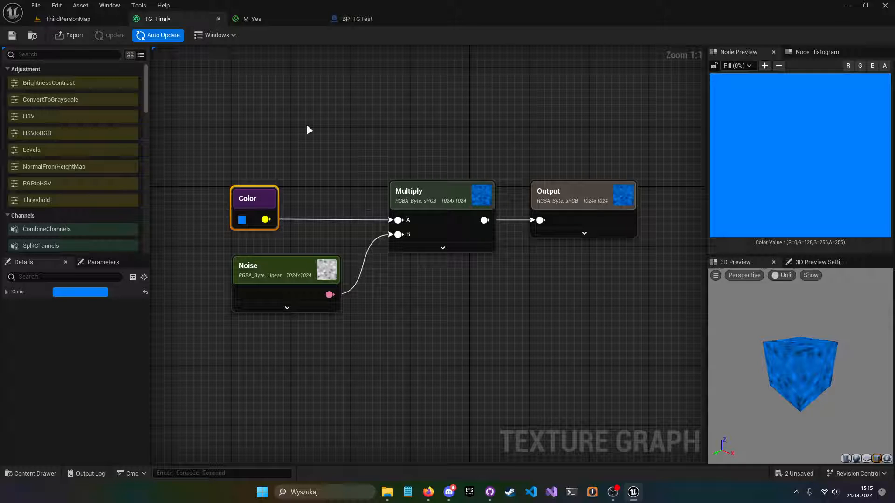
left_click(217, 35)
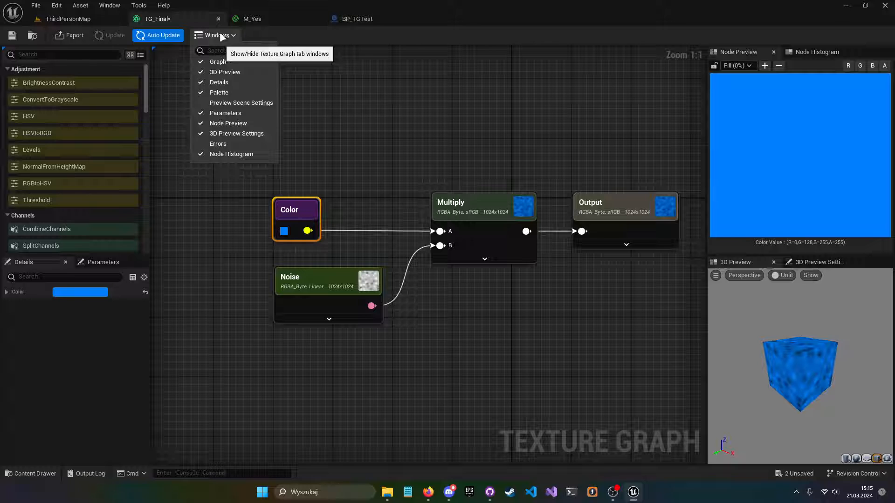
left_click(220, 32)
right_click_drag(346, 121, 507, 109)
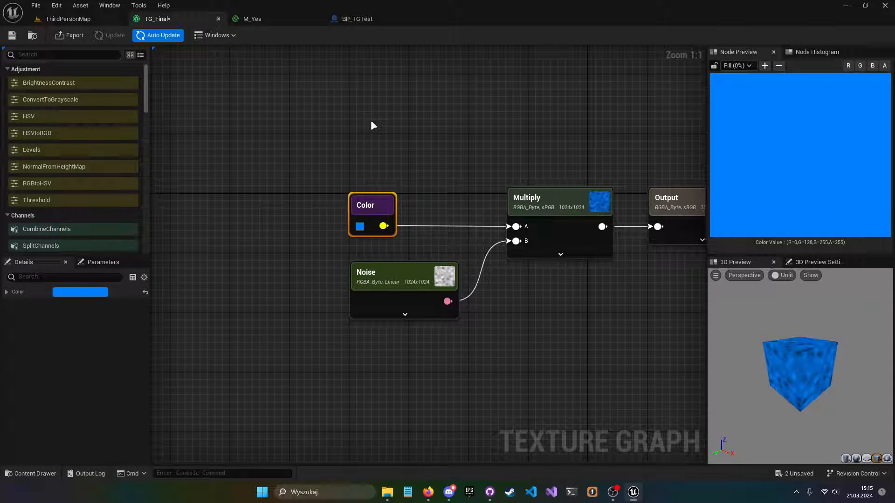
left_click(12, 36)
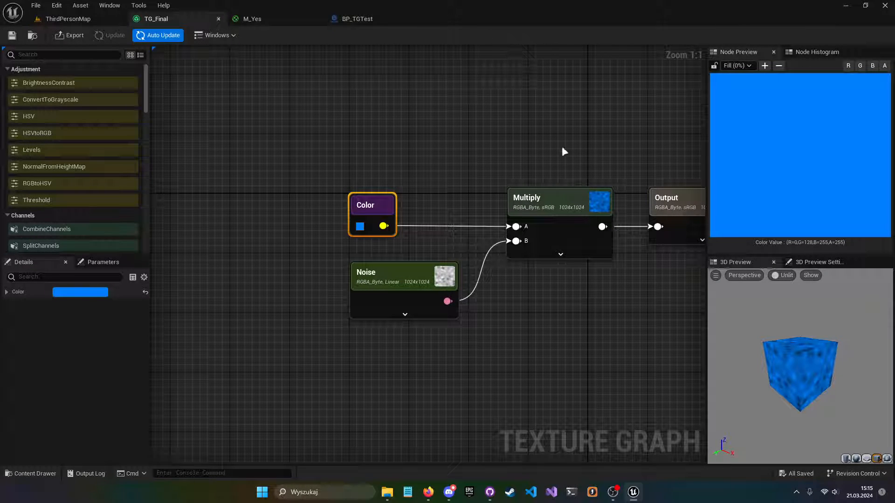